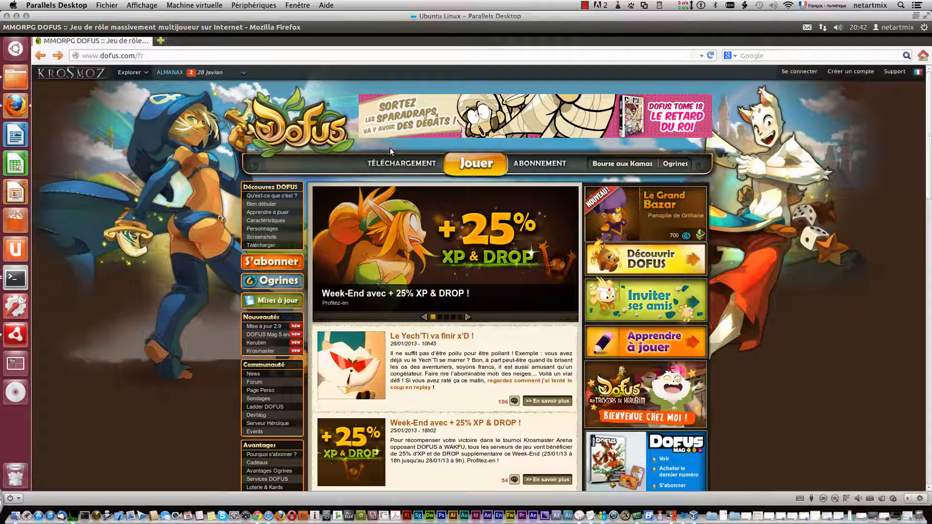
Open the Linux DOFUS download from the site's download page and review the installation instructions in the script.
{"action": "left_click", "coordinate": [397, 164]}
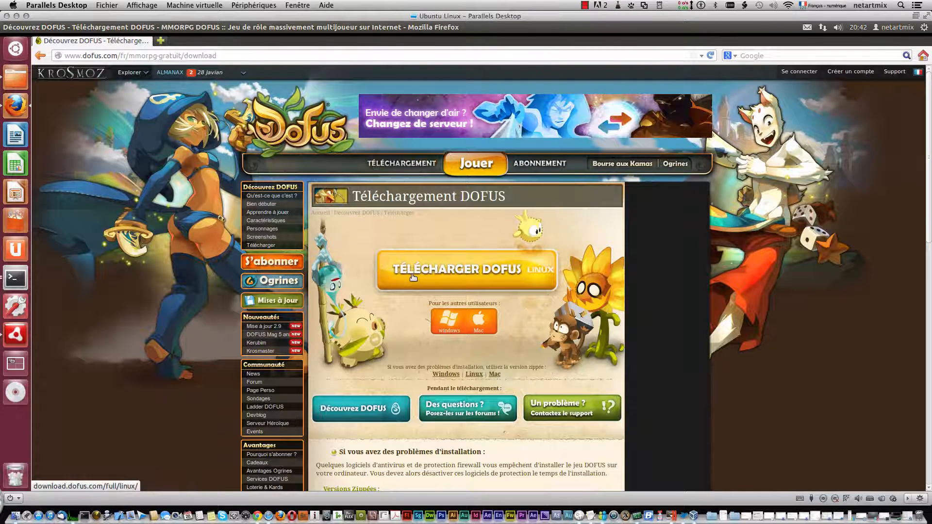
{"action": "left_click", "coordinate": [506, 271]}
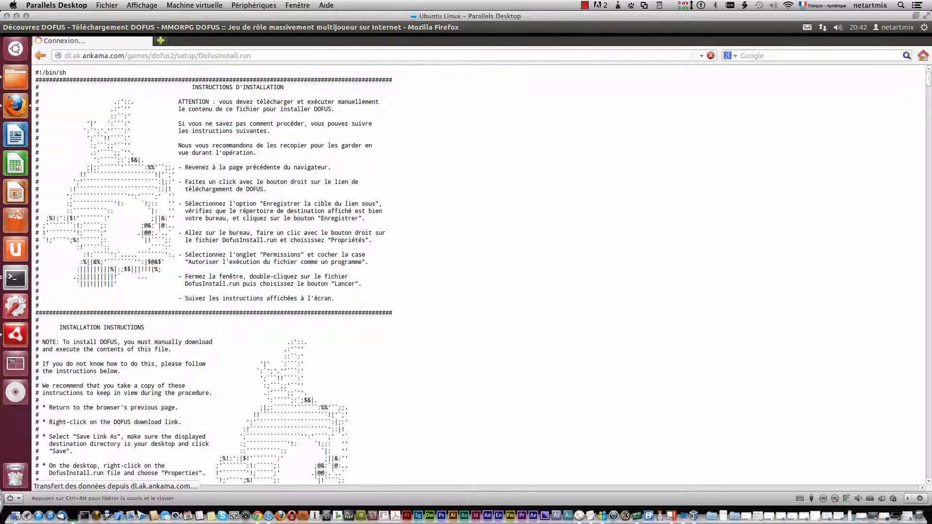
{"action": "scroll", "coordinate": [241, 175], "scroll_direction": "down", "scroll_amount": 8}
{"action": "scroll", "coordinate": [240, 173], "scroll_direction": "down", "scroll_amount": 6}
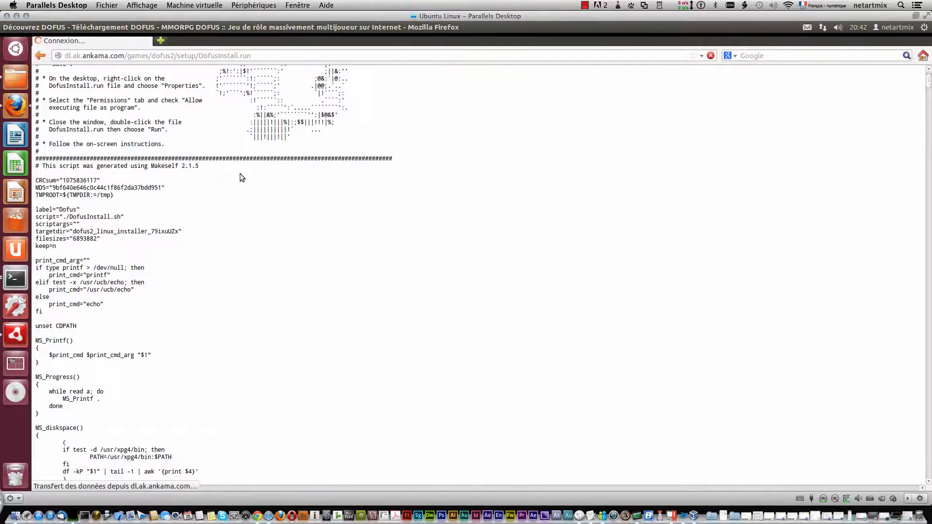
{"action": "scroll", "coordinate": [240, 173], "scroll_direction": "up", "scroll_amount": 12}
Save the installer script as DofusInstall.run in the Téléchargements folder.
{"action": "left_click", "coordinate": [221, 56]}
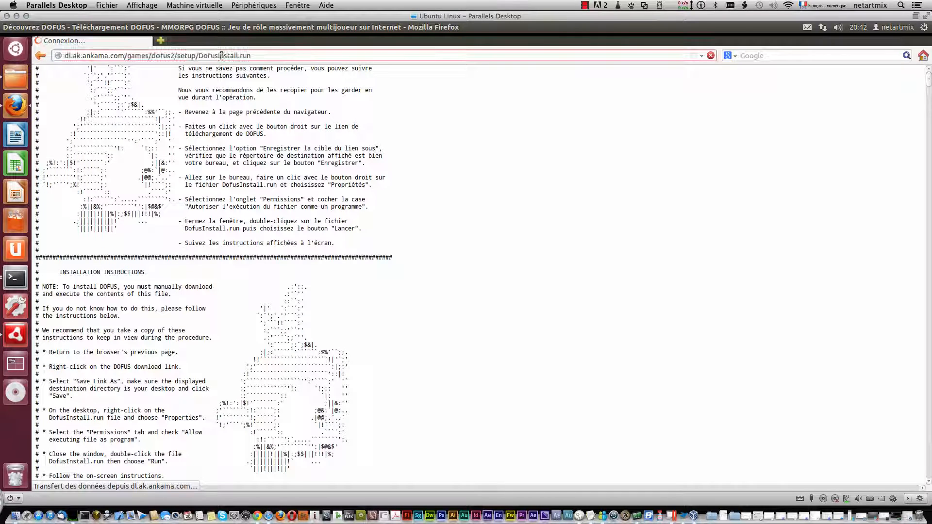
{"action": "left_click_drag", "start_coordinate": [252, 56], "coordinate": [102, 52]}
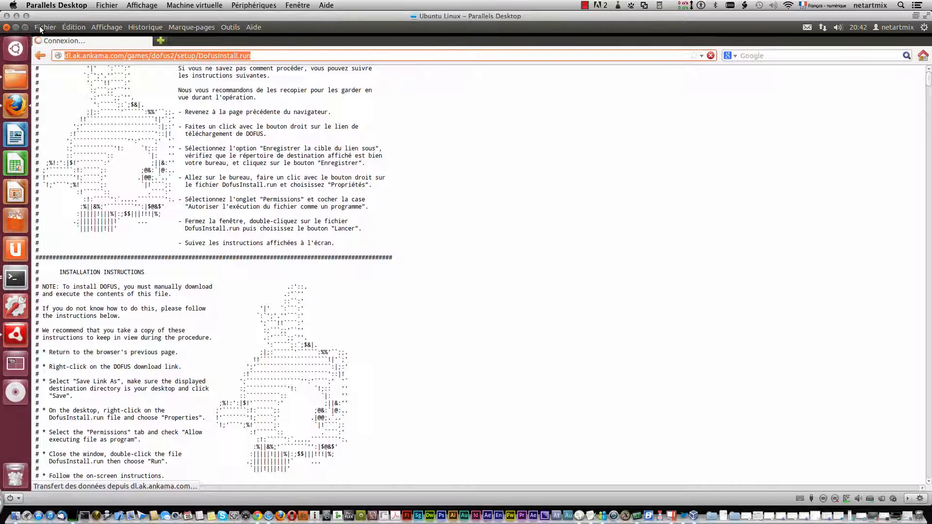
{"action": "left_click", "coordinate": [42, 27]}
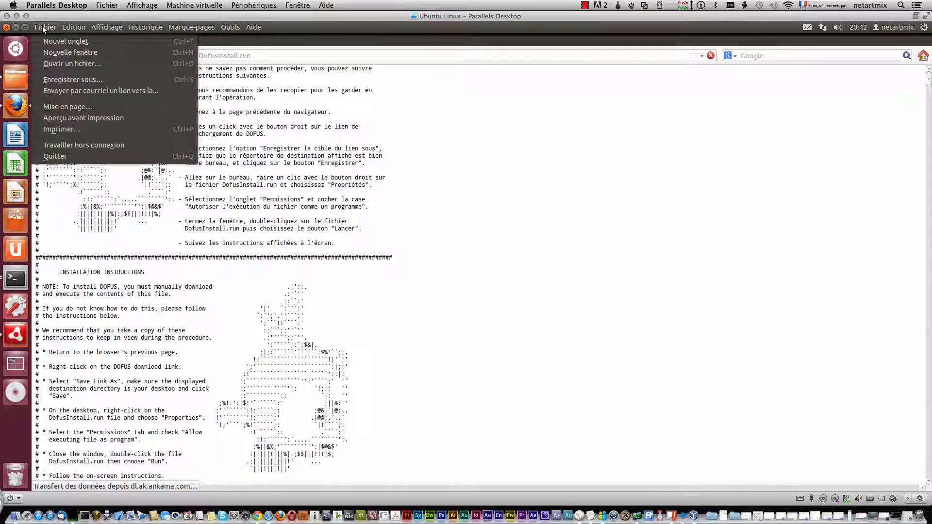
{"action": "left_click", "coordinate": [73, 83]}
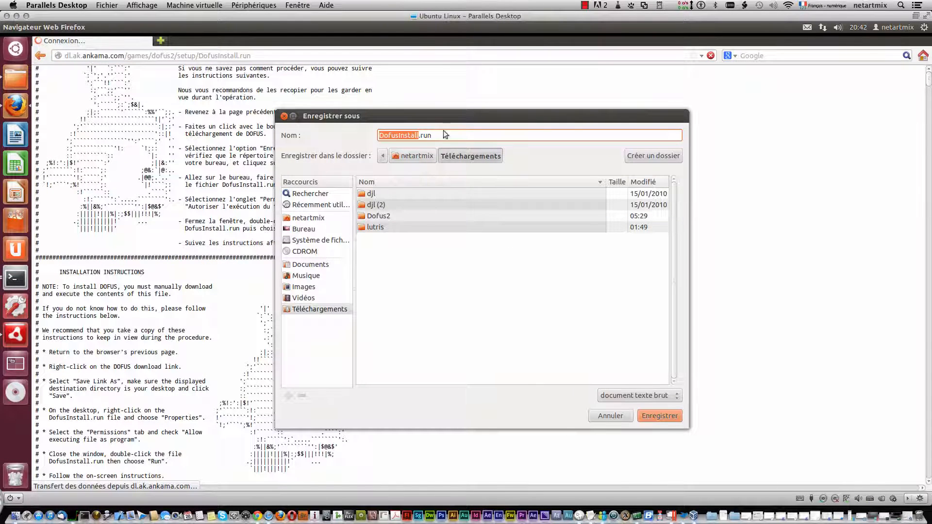
{"action": "left_click", "coordinate": [650, 419]}
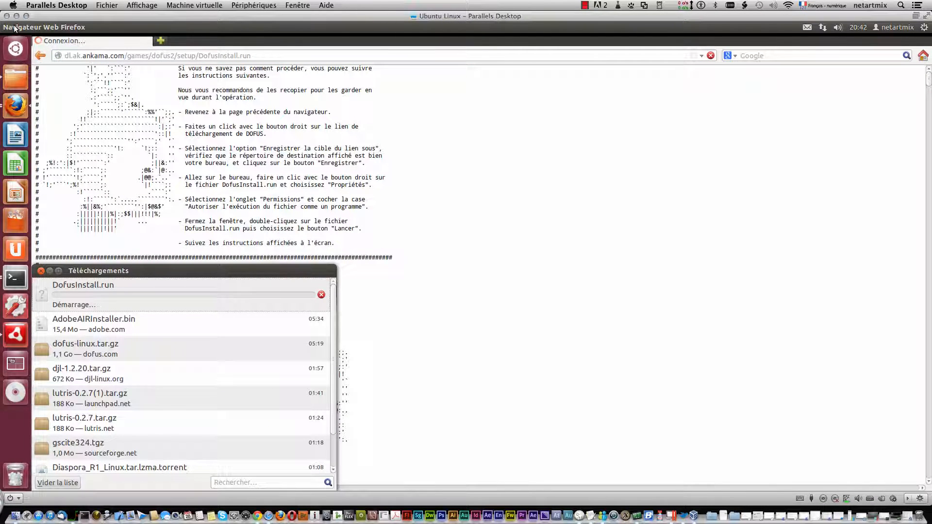
{"action": "left_click", "coordinate": [584, 3]}
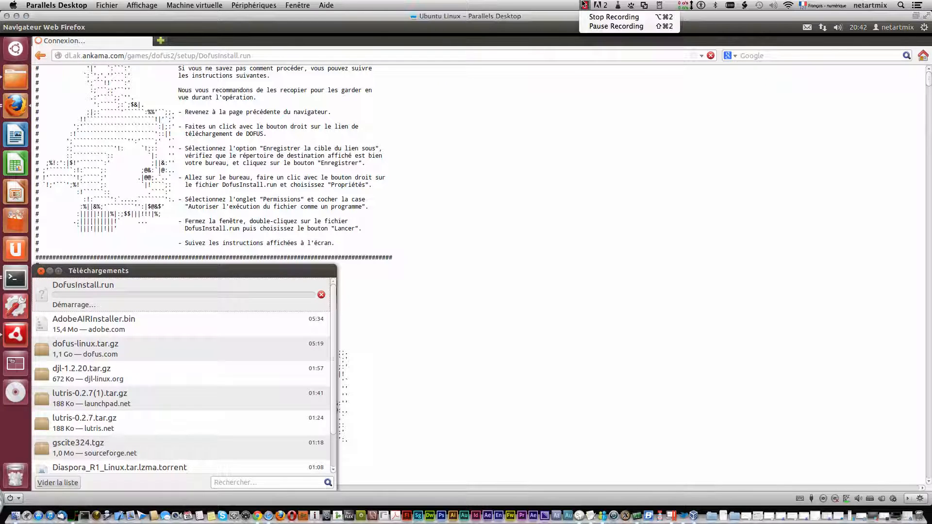
{"action": "left_click", "coordinate": [631, 24]}
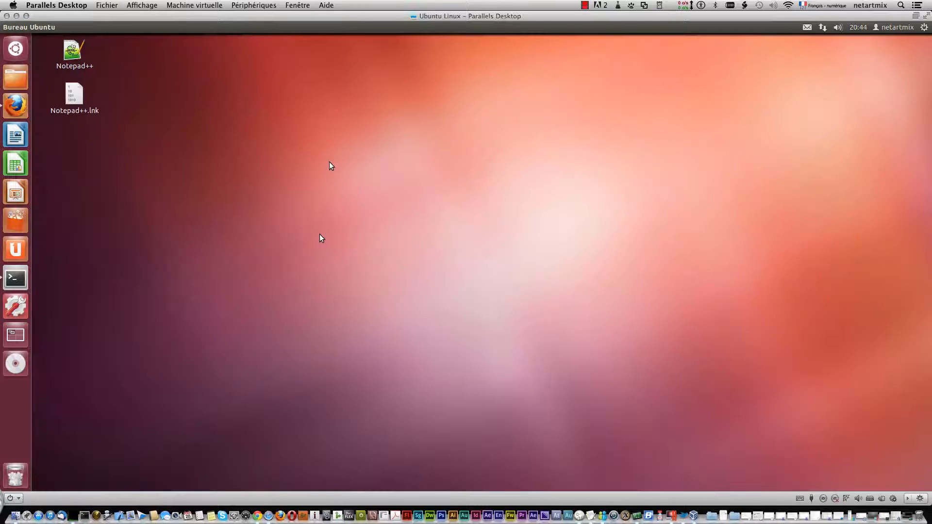
Open the Téléchargements folder in the file manager and move its window fully into view.
{"action": "left_click", "coordinate": [16, 76]}
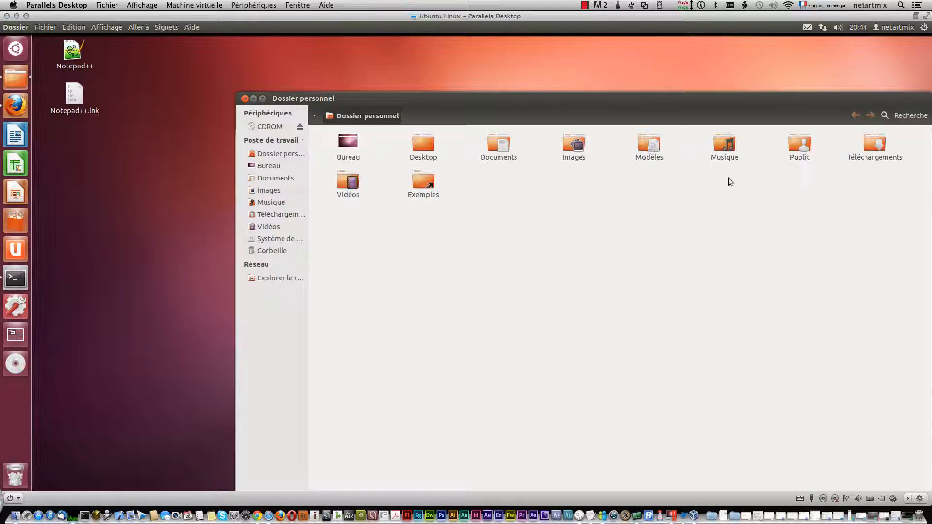
{"action": "double_click", "coordinate": [871, 141]}
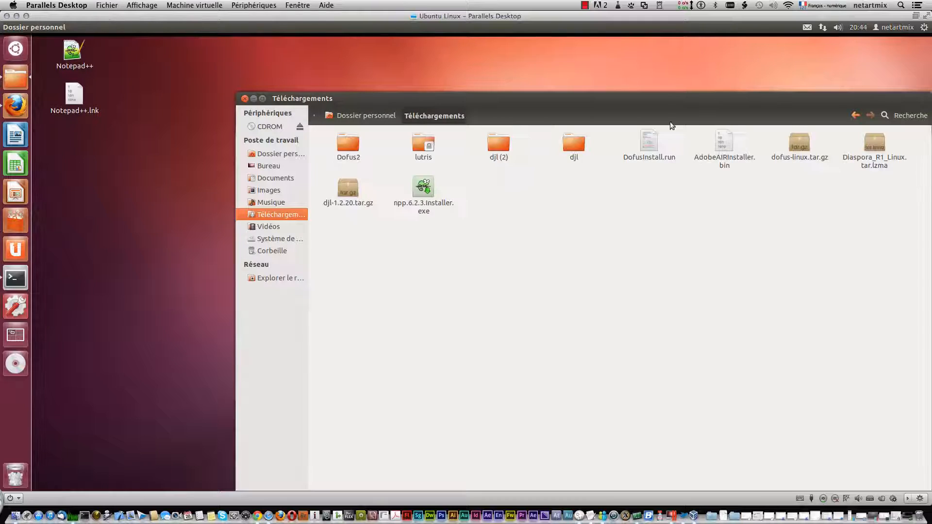
{"action": "left_click_drag", "start_coordinate": [657, 105], "coordinate": [548, 56]}
Allow DofusInstall.run to be executed as a program in its file permissions.
{"action": "left_click", "coordinate": [534, 94]}
{"action": "right_click", "coordinate": [535, 94]}
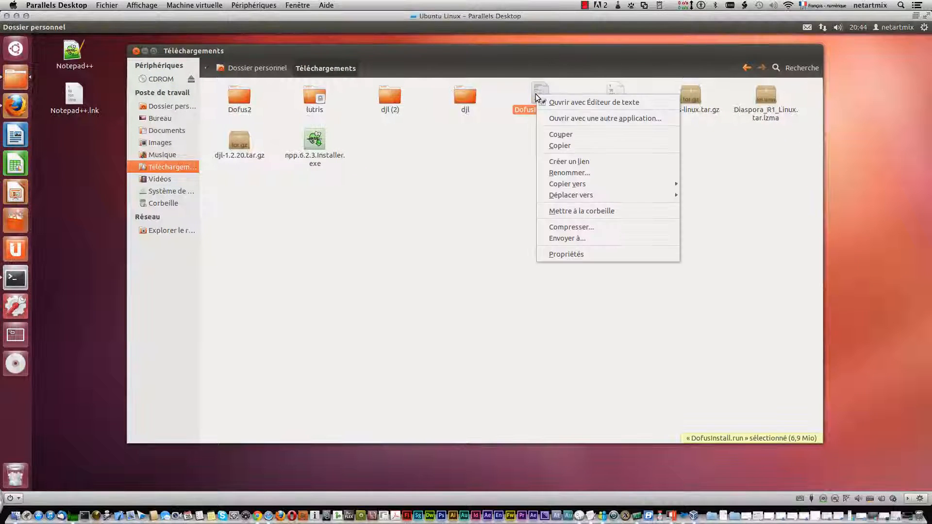
{"action": "left_click", "coordinate": [591, 256]}
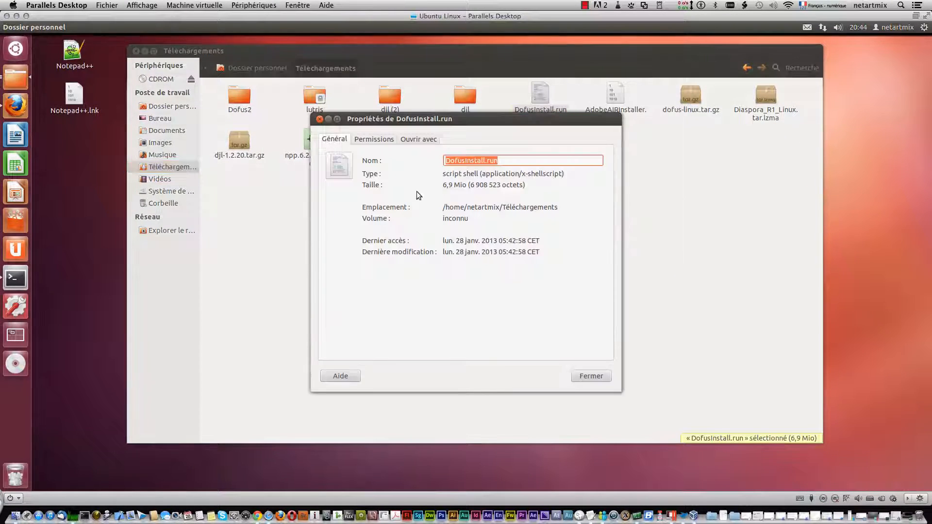
{"action": "left_click", "coordinate": [374, 140]}
{"action": "left_click", "coordinate": [406, 275]}
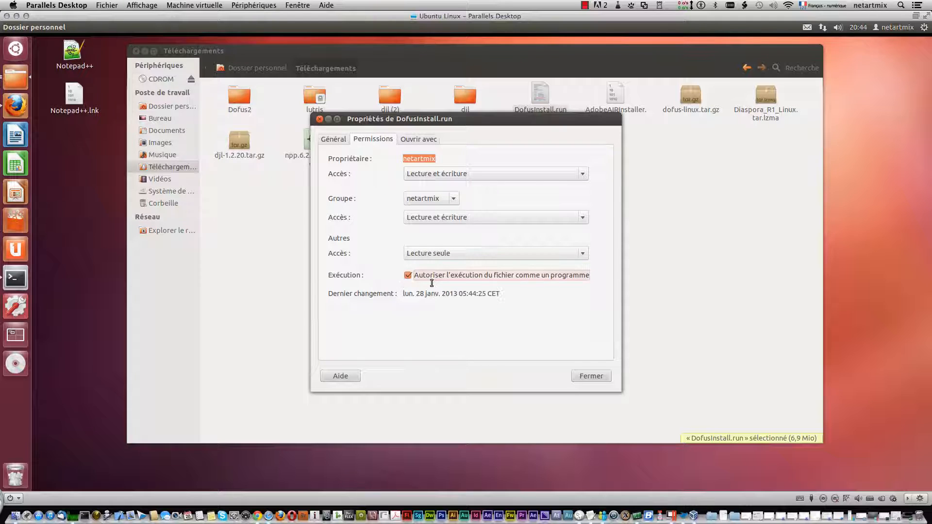
{"action": "left_click", "coordinate": [590, 379]}
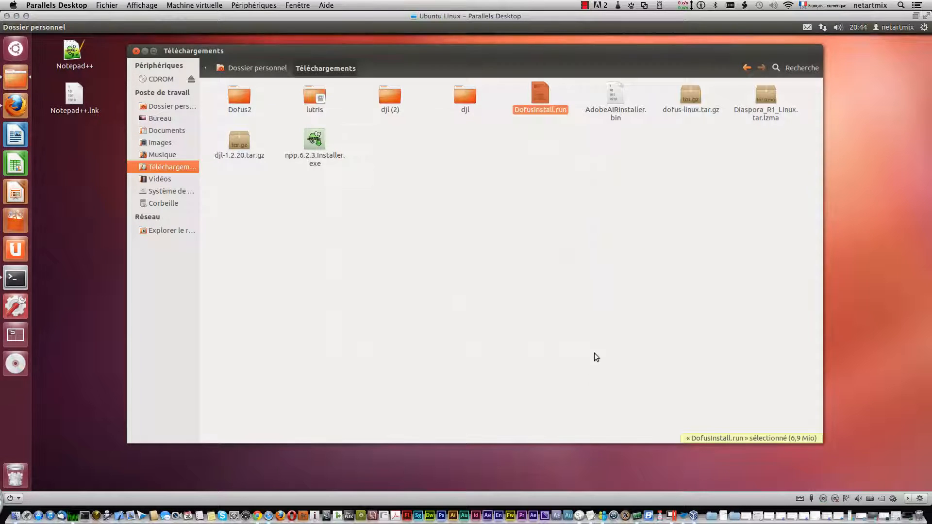
Run DofusInstall.run in a terminal, accept the licence agreement, and move the terminal window fully into view.
{"action": "right_click", "coordinate": [539, 96]}
{"action": "left_click", "coordinate": [549, 102]}
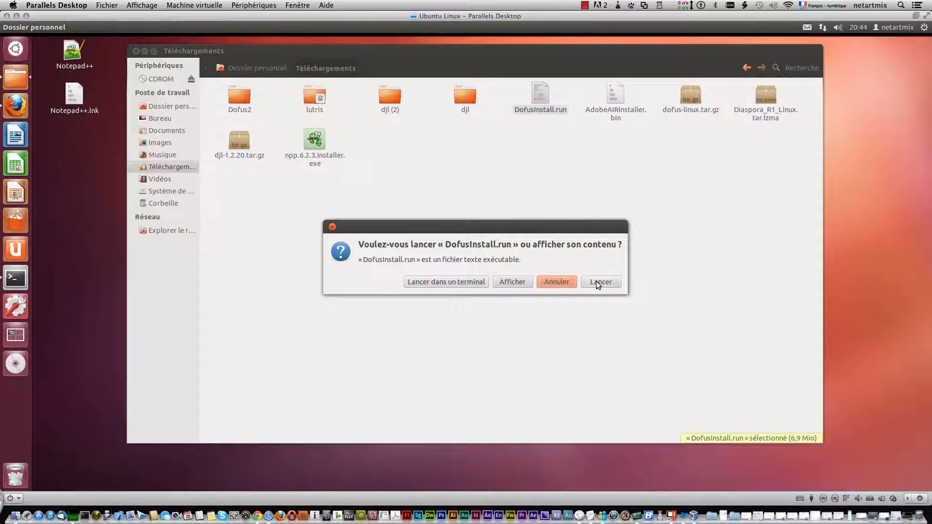
{"action": "left_click", "coordinate": [445, 281]}
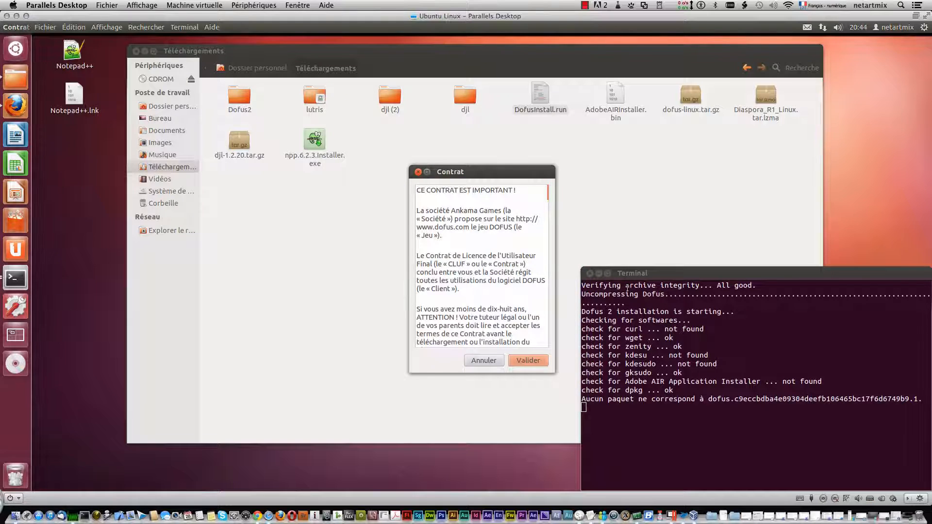
{"action": "left_click", "coordinate": [535, 362]}
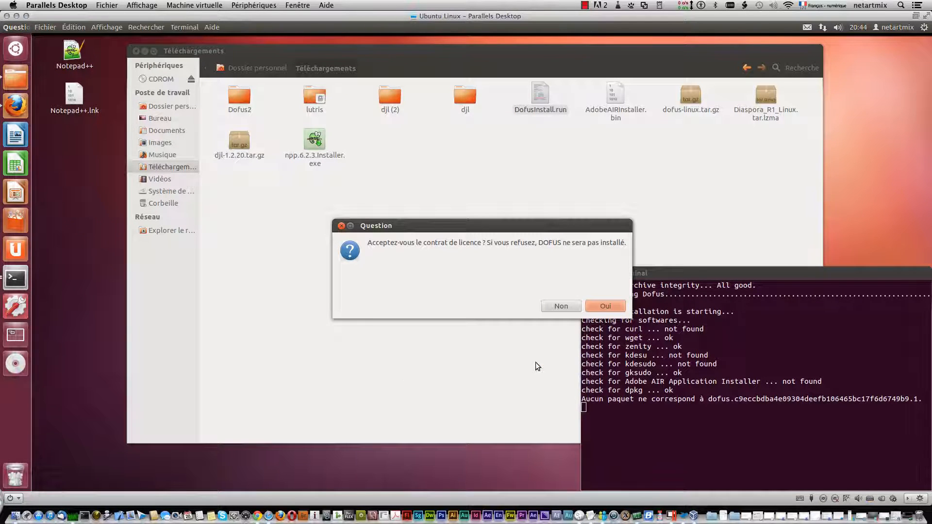
{"action": "left_click", "coordinate": [618, 307]}
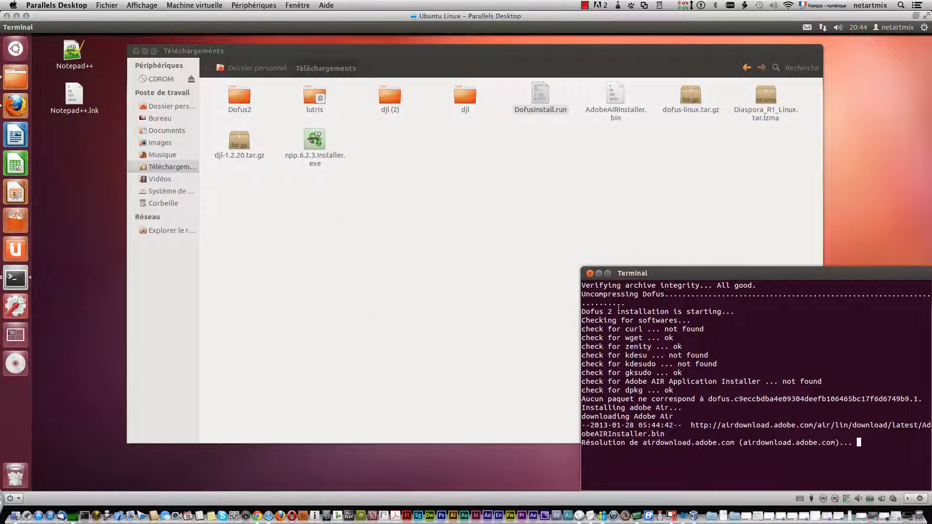
{"action": "left_click_drag", "start_coordinate": [724, 273], "coordinate": [631, 165]}
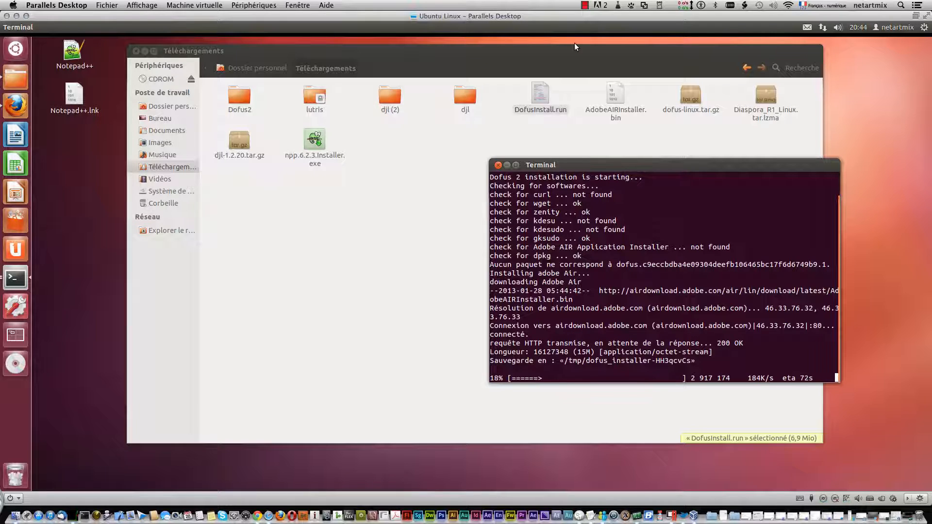
{"action": "left_click", "coordinate": [585, 5]}
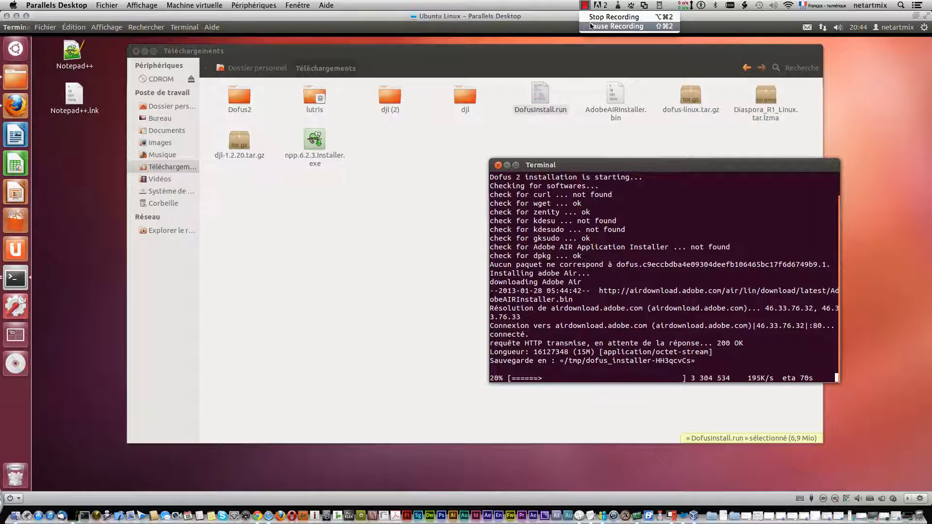
{"action": "left_click", "coordinate": [591, 27]}
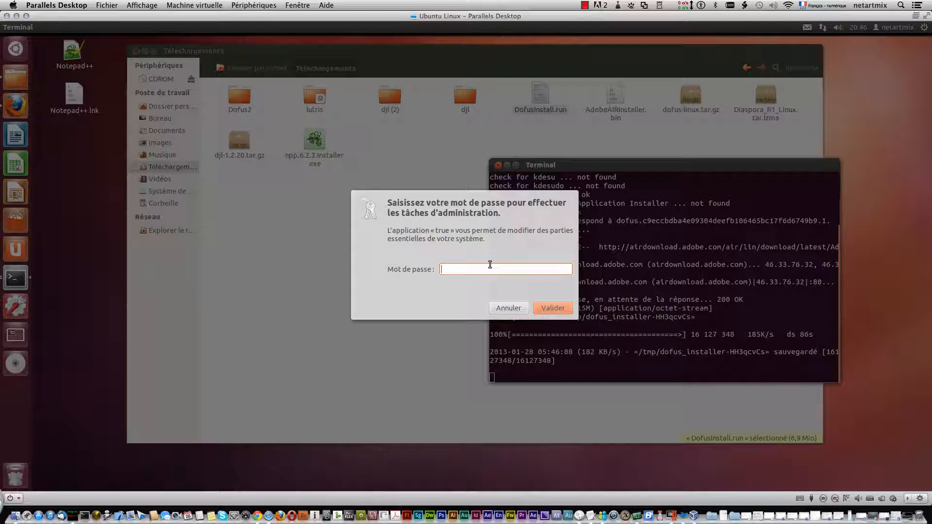
Authorize the Adobe AIR installation with the administrator password and dismiss the resulting dialog.
{"action": "left_click", "coordinate": [490, 264]}
{"action": "type", "text": "•••••••"}
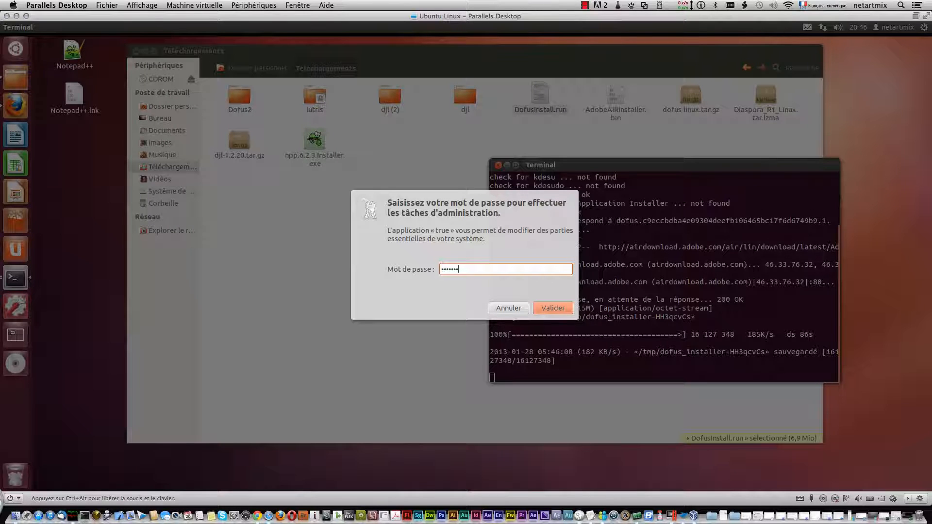
{"action": "type", "text": "•"}
{"action": "key", "text": "Return"}
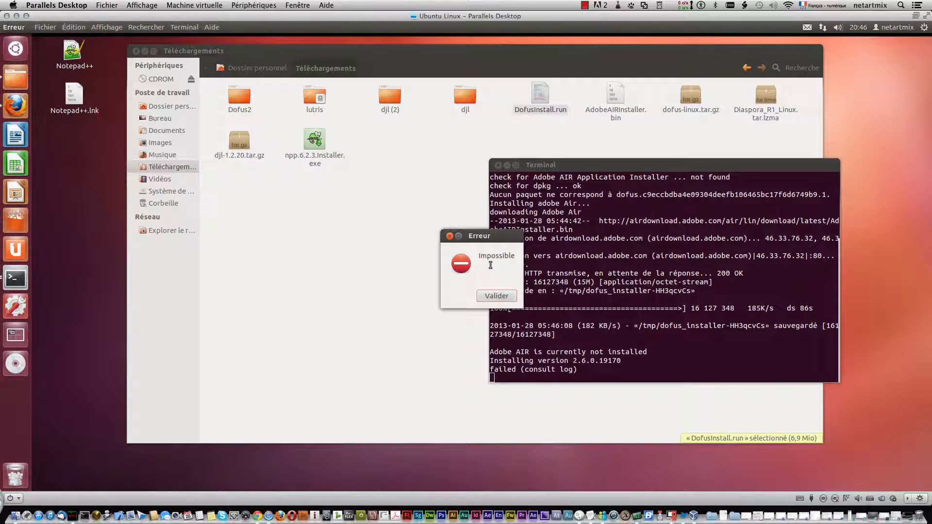
{"action": "left_click", "coordinate": [496, 296]}
Launch DofusInstall.run again directly, without the terminal option, and accept the licence agreement.
{"action": "right_click", "coordinate": [538, 94]}
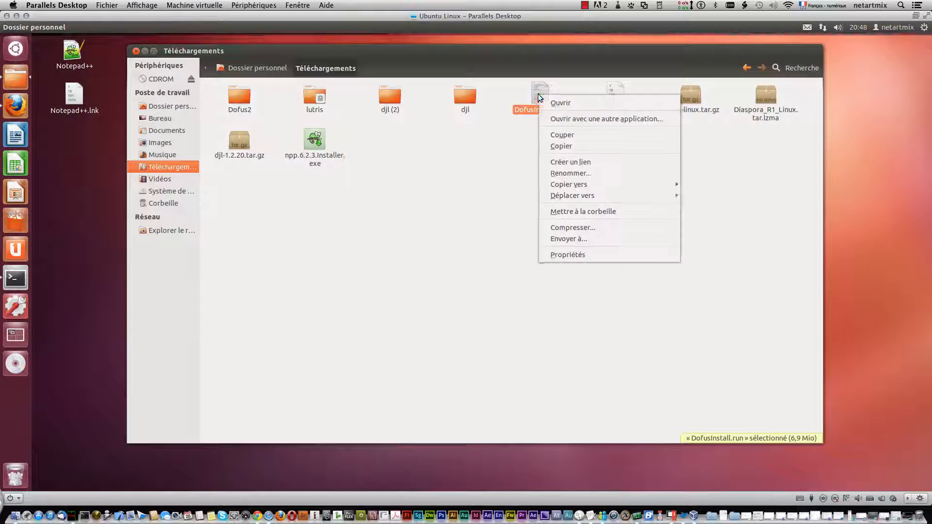
{"action": "left_click", "coordinate": [570, 103]}
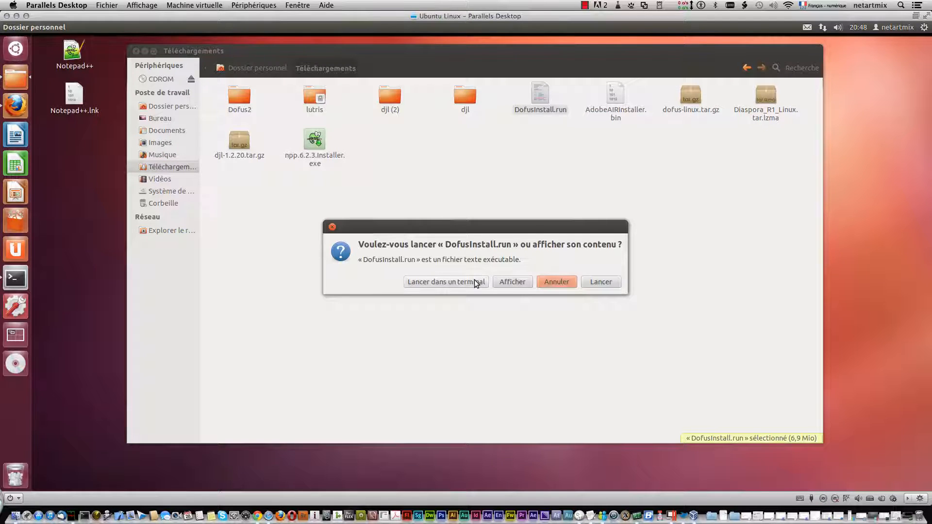
{"action": "left_click", "coordinate": [593, 280]}
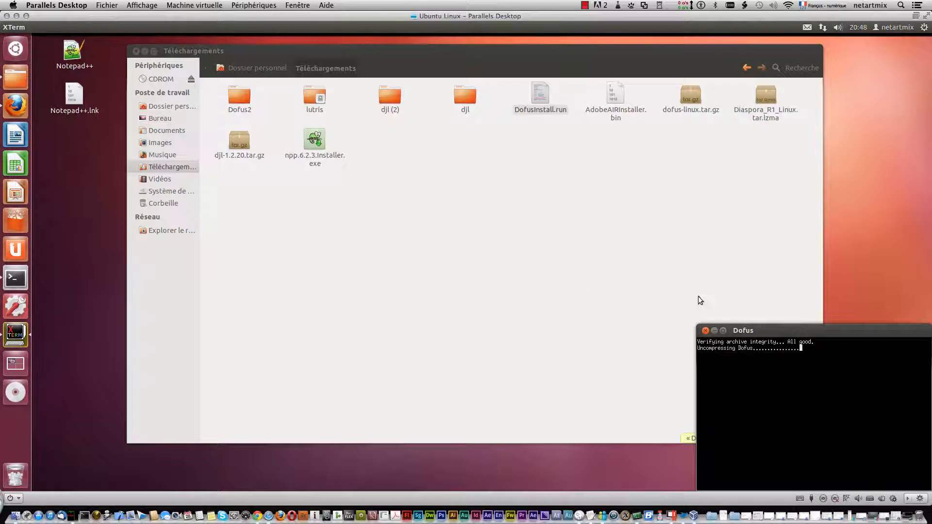
{"action": "left_click_drag", "start_coordinate": [806, 333], "coordinate": [673, 161]}
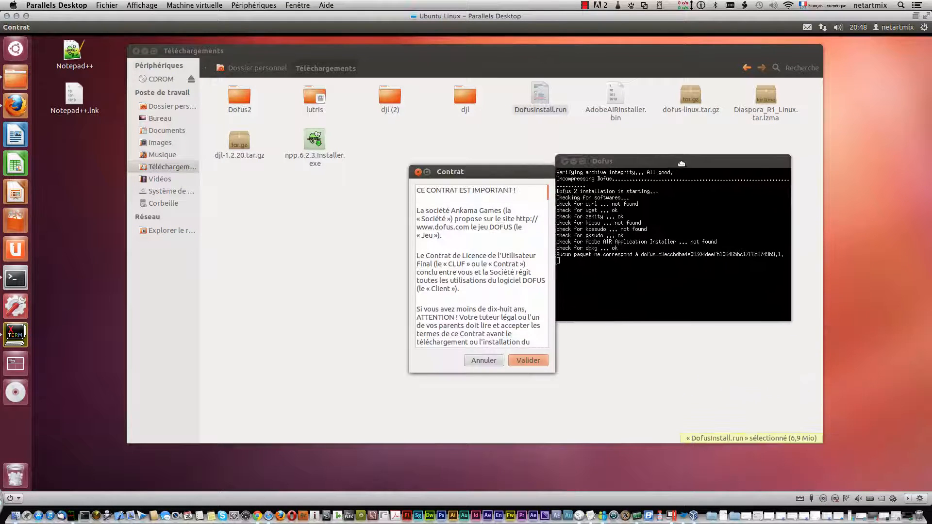
{"action": "left_click", "coordinate": [539, 360]}
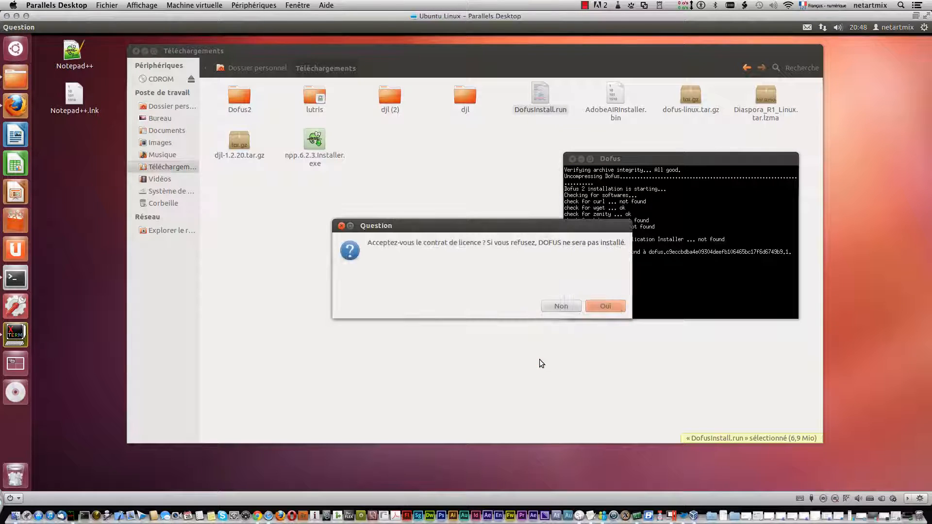
{"action": "left_click", "coordinate": [605, 309]}
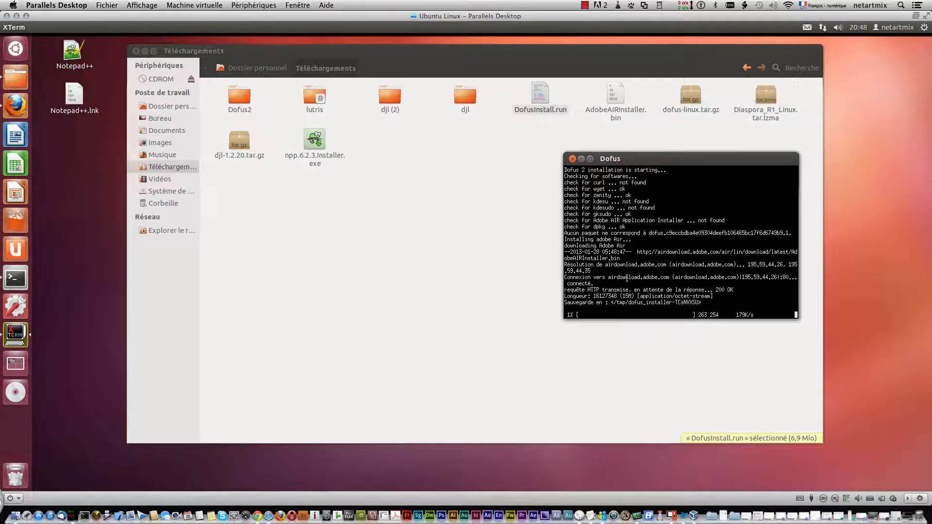
Open a second terminal, place it beside the Dofus window, and switch to root with sudo su and the account password.
{"action": "left_click", "coordinate": [15, 48]}
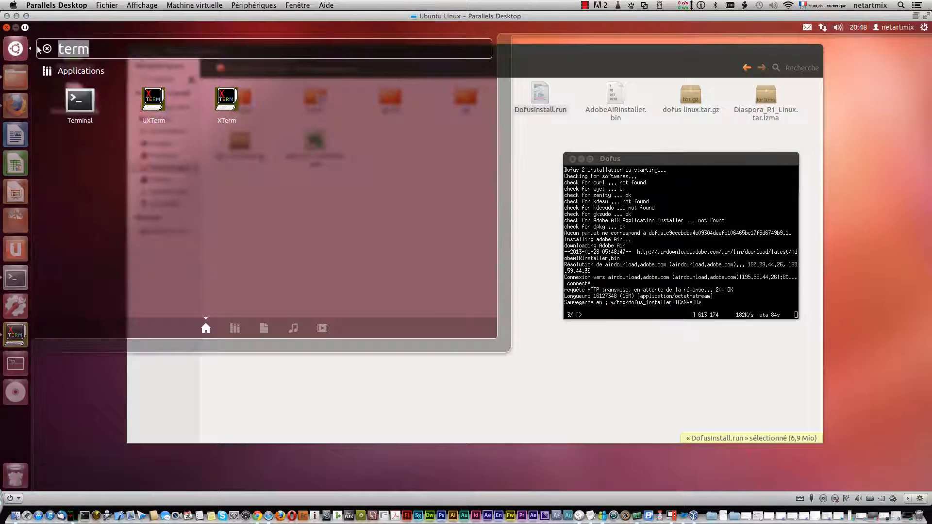
{"action": "left_click", "coordinate": [79, 101]}
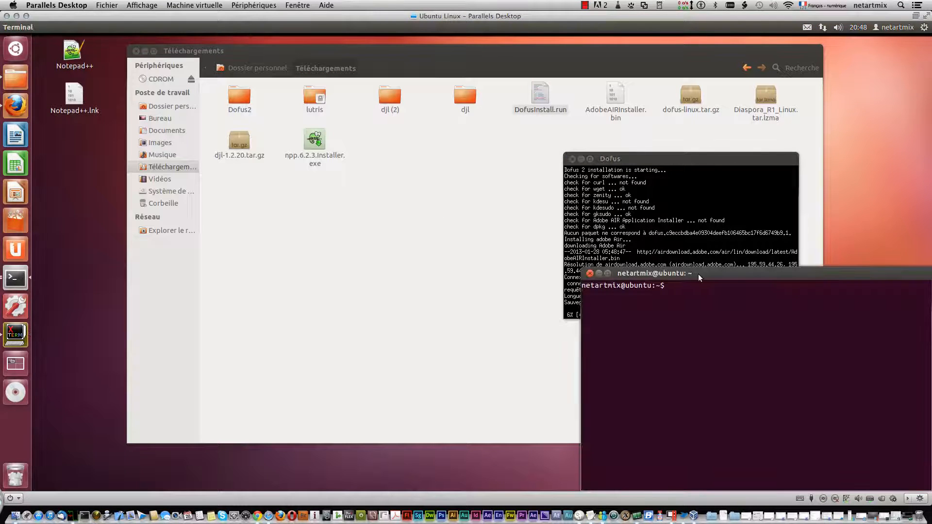
{"action": "left_click_drag", "start_coordinate": [698, 274], "coordinate": [279, 95]}
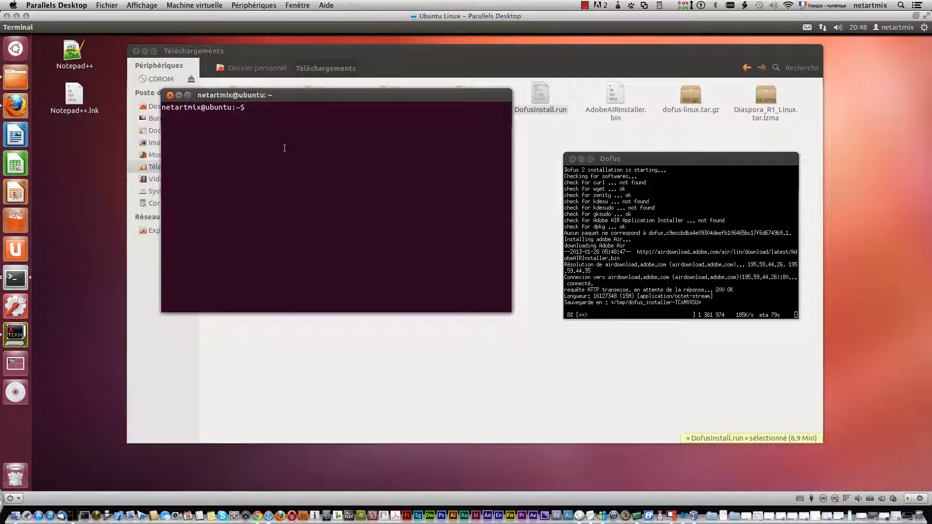
{"action": "type", "text": "sudo"}
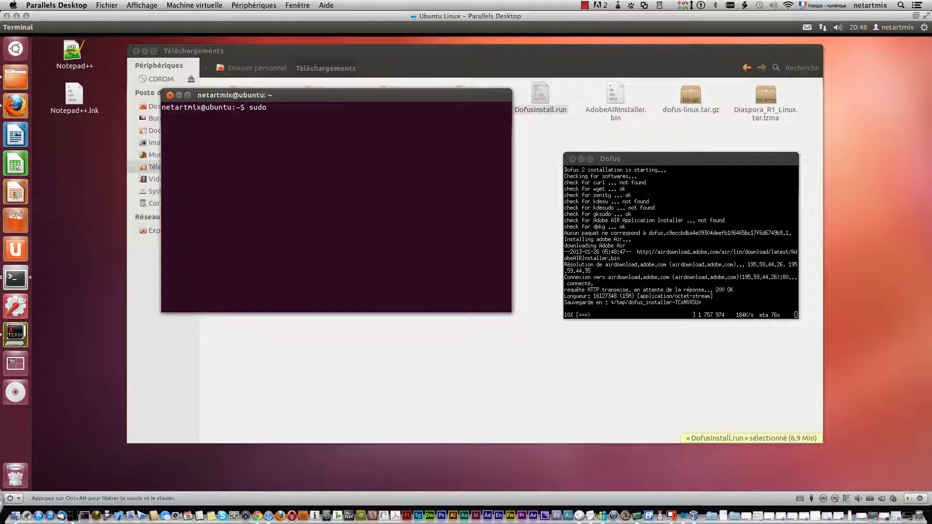
{"action": "type", "text": " su"}
{"action": "key", "text": "Return"}
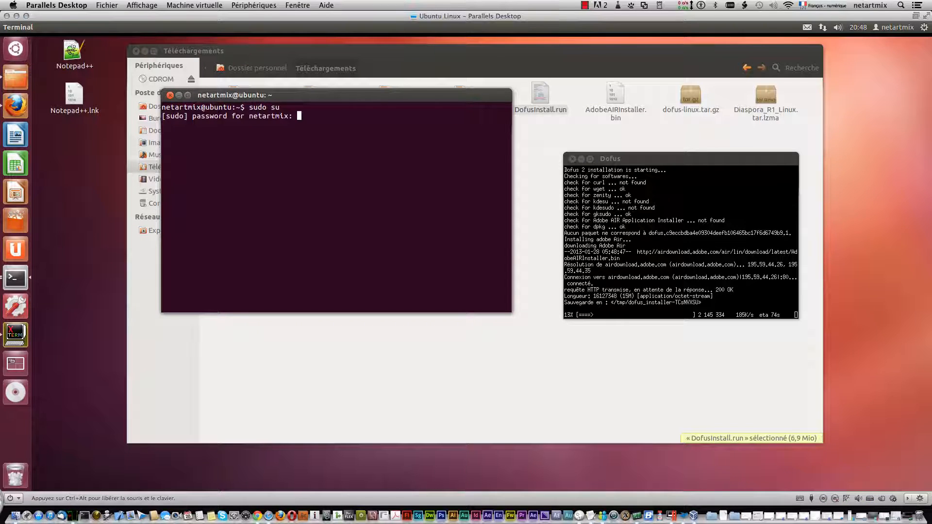
{"action": "key", "text": "Return"}
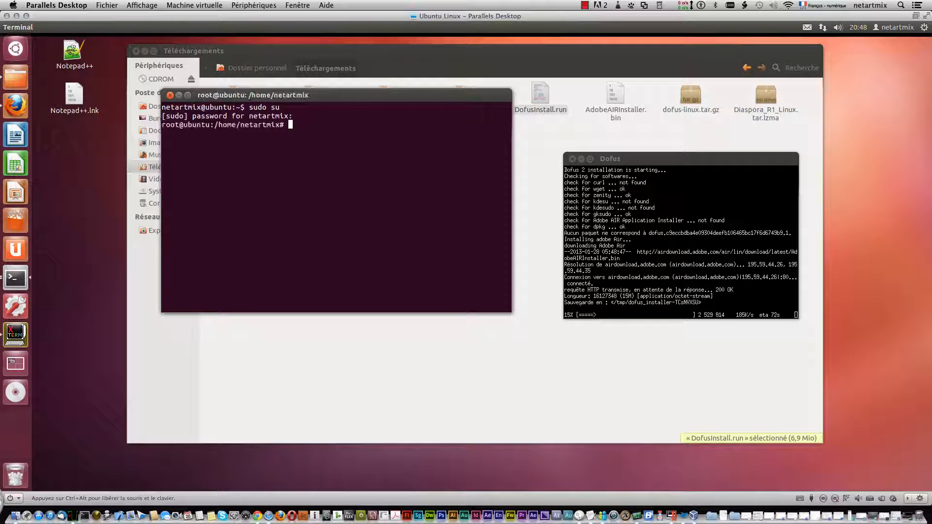
Install the curl package from the root terminal with apt-get install curl.
{"action": "type", "text": "apt-g"}
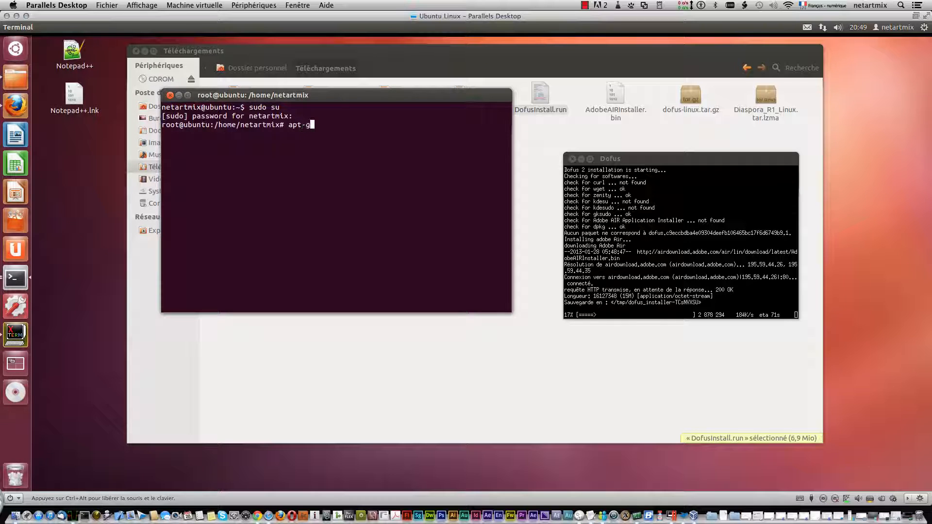
{"action": "type", "text": "et install curl"}
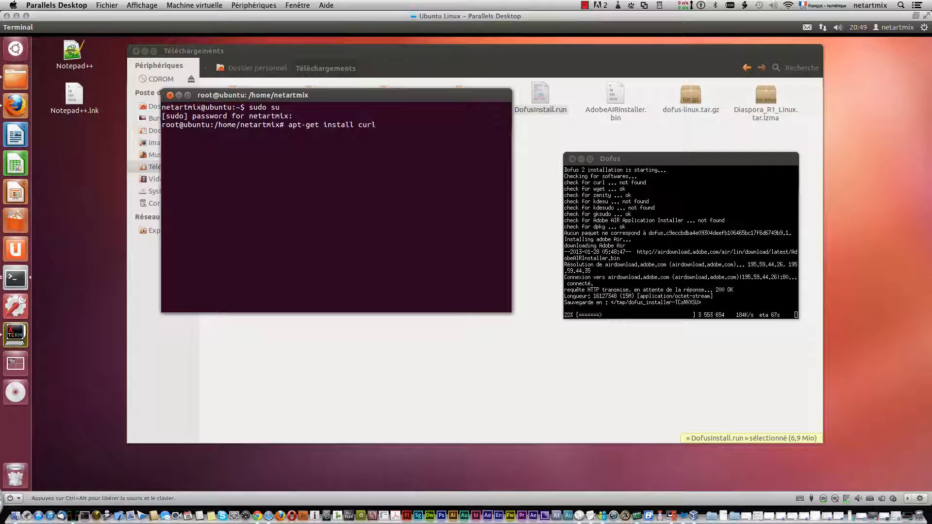
{"action": "key", "text": "Return"}
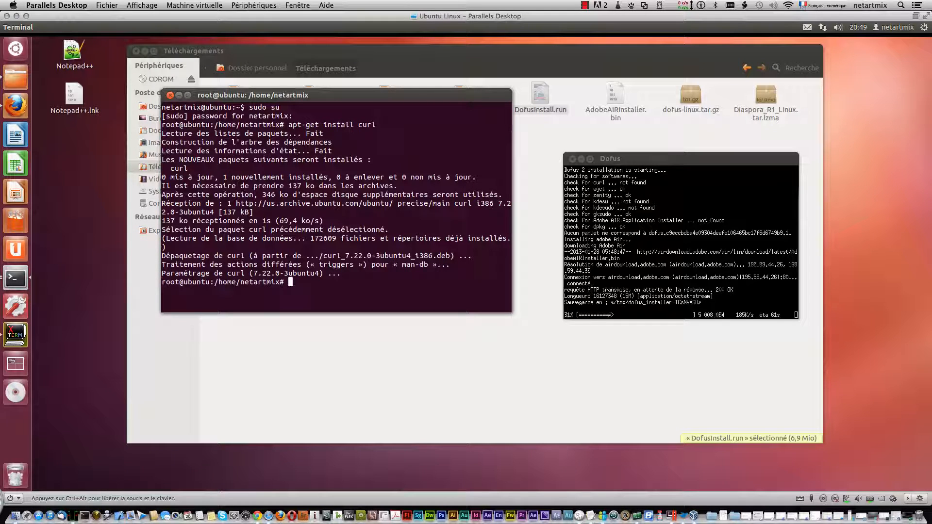
Try to install the kdesu package with apt-get install kdesu.
{"action": "type", "text": "pt-get install kdesu"}
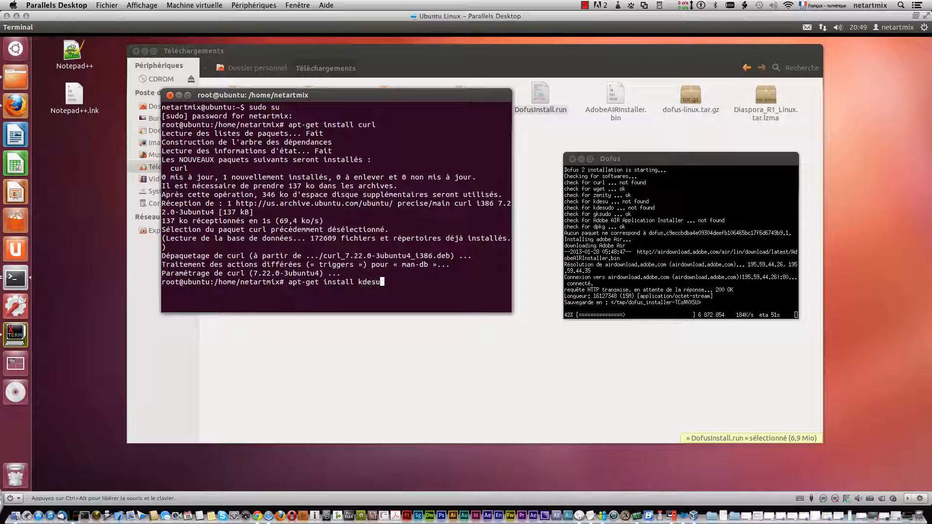
{"action": "key", "text": "Return"}
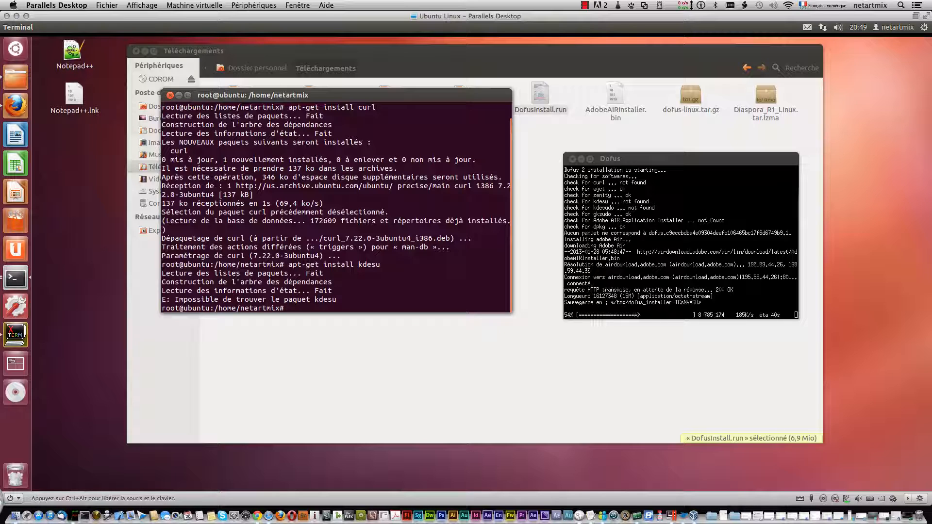
Install the kdesudo package with apt-get install kdesudo, answering o to continue.
{"action": "key", "text": "Up"}
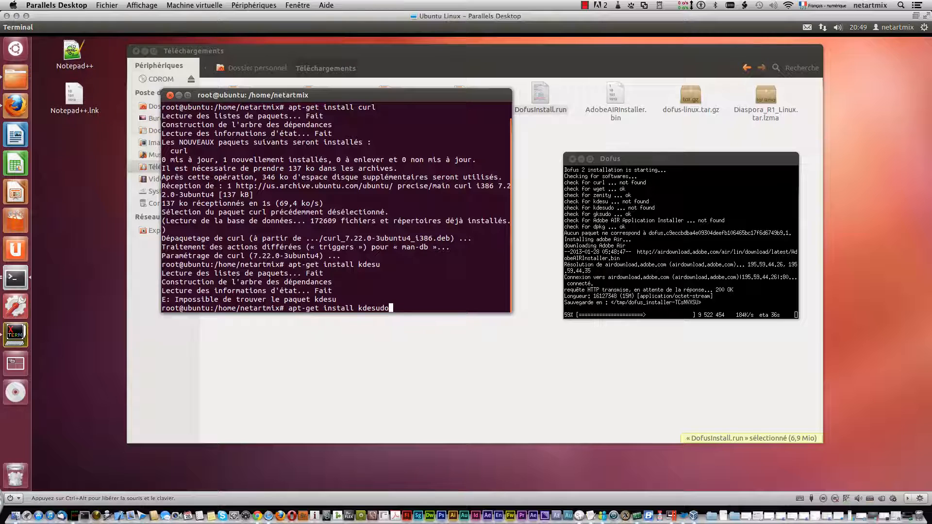
{"action": "key", "text": "Return"}
{"action": "type", "text": "o"}
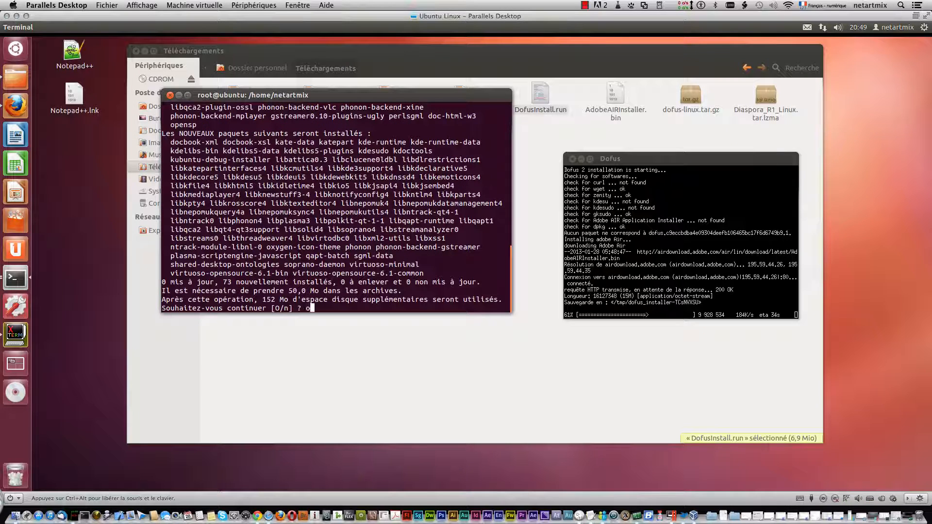
{"action": "key", "text": "Return"}
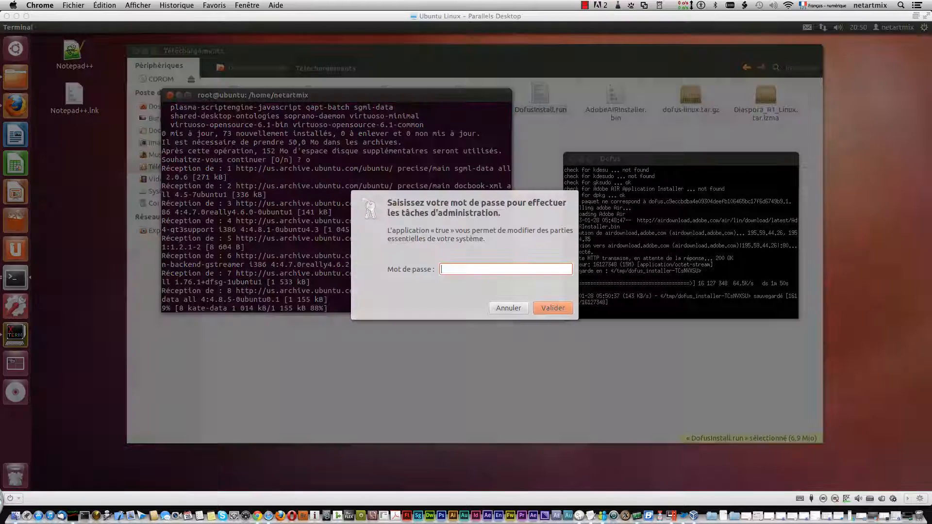
Authorize the installer's administration request with the administrator password.
{"action": "left_click", "coordinate": [535, 269]}
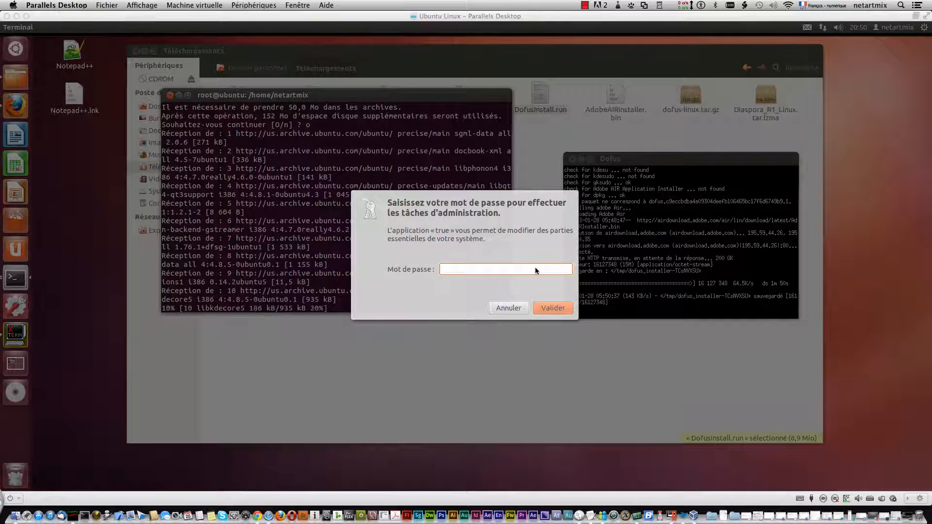
{"action": "type", "text": "**"}
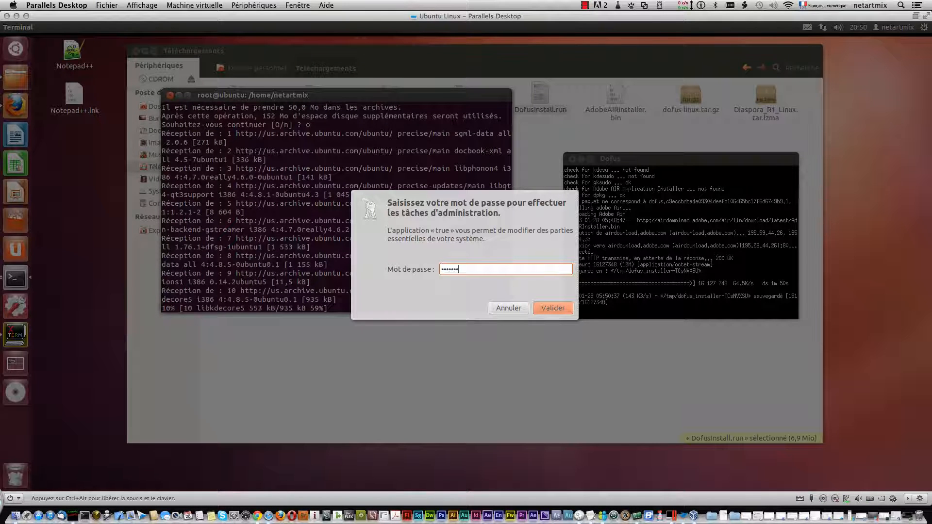
{"action": "type", "text": "*******"}
{"action": "key", "text": "Return"}
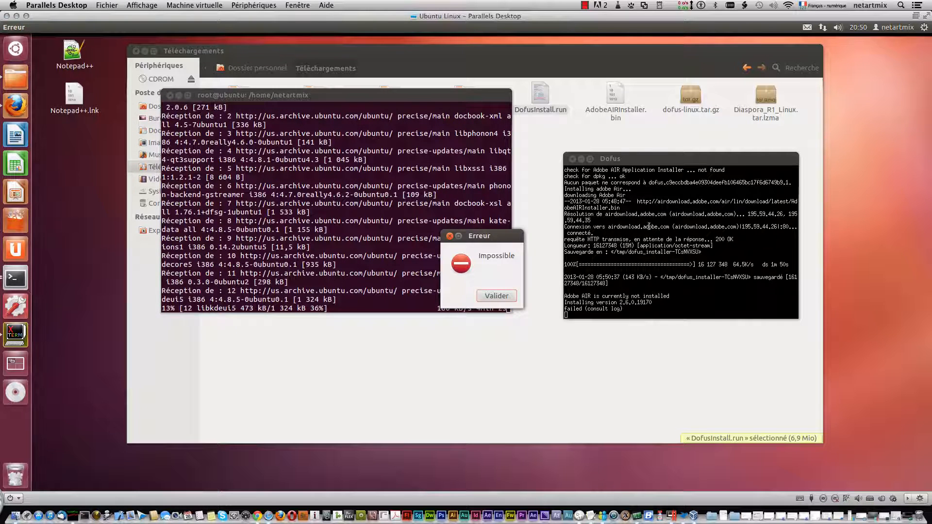
Enlarge the Dofus window to show its whole list of software checks and move the error dialog clear of it.
{"action": "scroll", "coordinate": [650, 226], "scroll_direction": "up", "scroll_amount": 3}
{"action": "left_click_drag", "start_coordinate": [565, 189], "coordinate": [623, 220]}
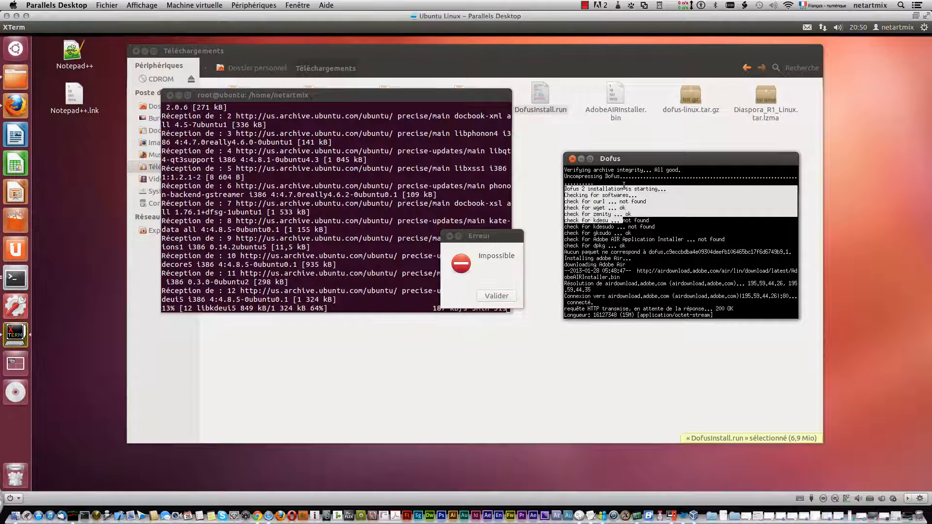
{"action": "left_click_drag", "start_coordinate": [798, 318], "coordinate": [843, 445]}
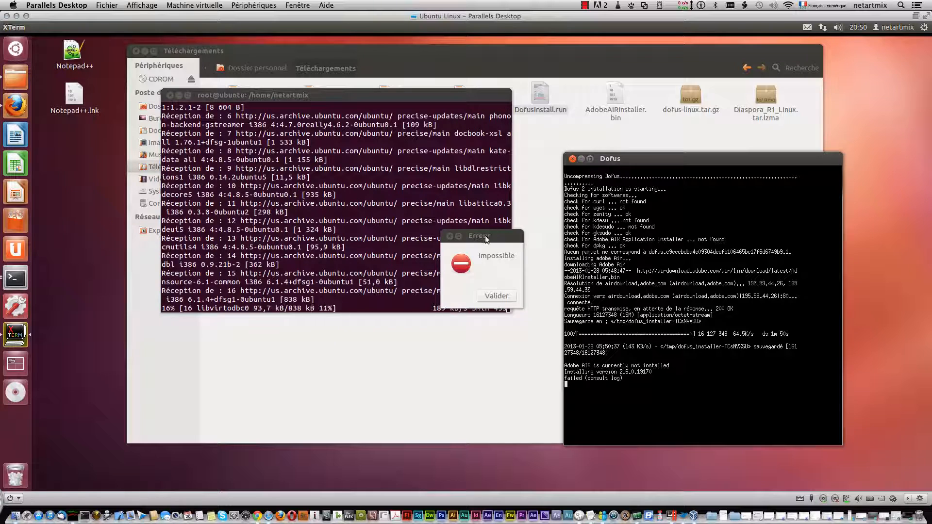
{"action": "left_click_drag", "start_coordinate": [486, 236], "coordinate": [863, 212]}
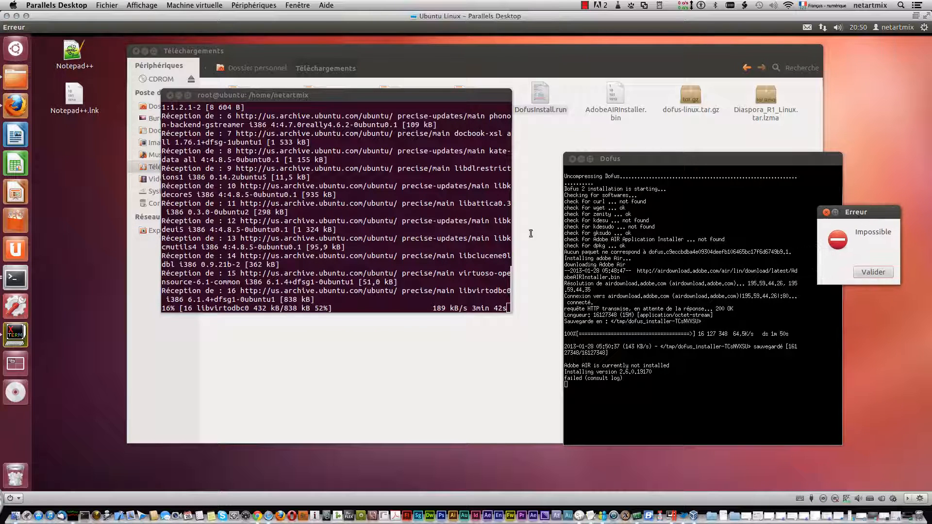
{"action": "left_click", "coordinate": [585, 5]}
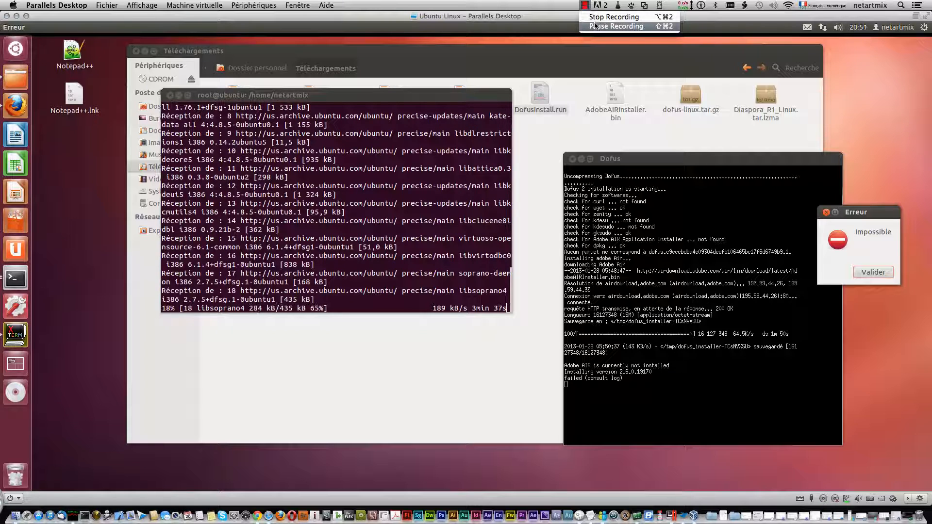
{"action": "left_click", "coordinate": [595, 26]}
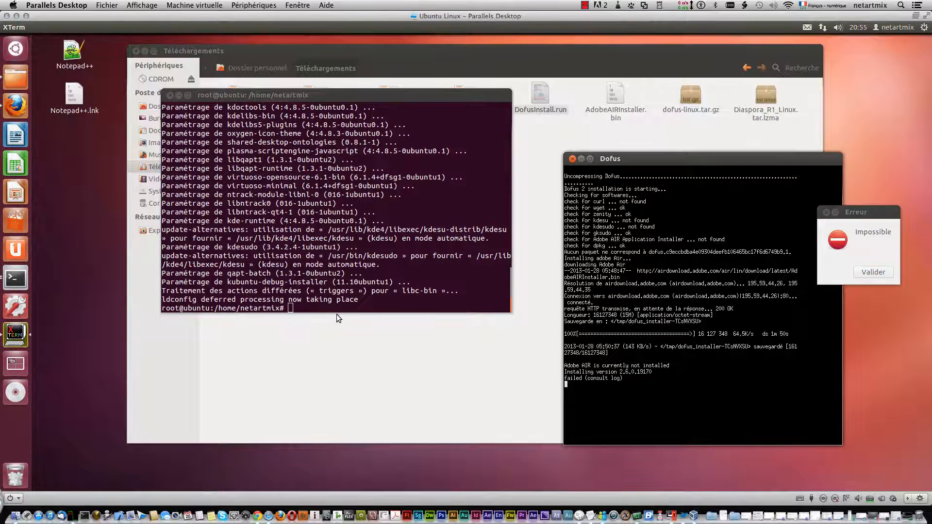
Clear the root terminal's output with the clear command.
{"action": "left_click", "coordinate": [338, 308]}
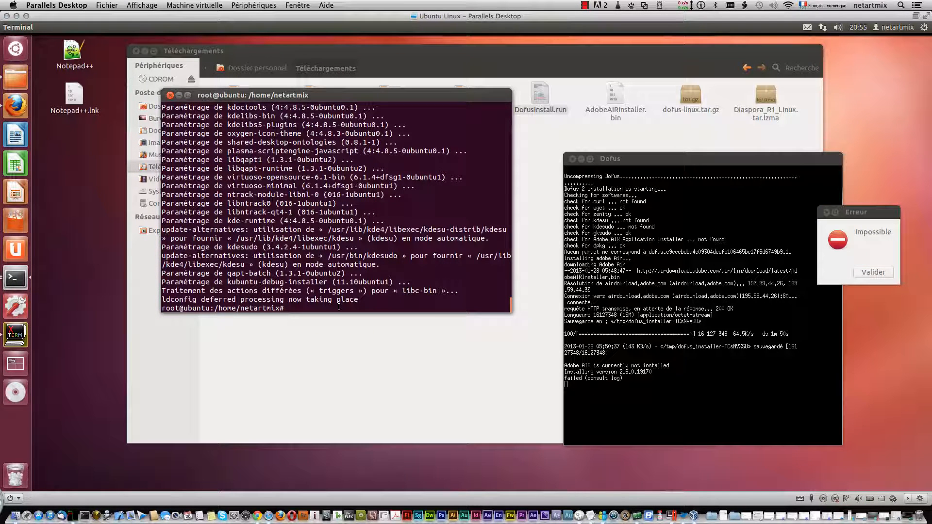
{"action": "type", "text": "clea"}
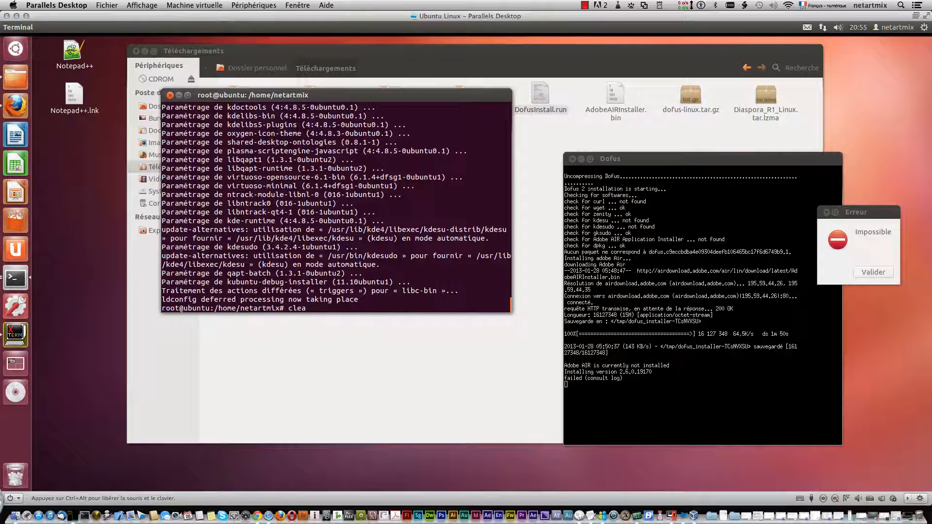
{"action": "type", "text": "r"}
{"action": "key", "text": "Return"}
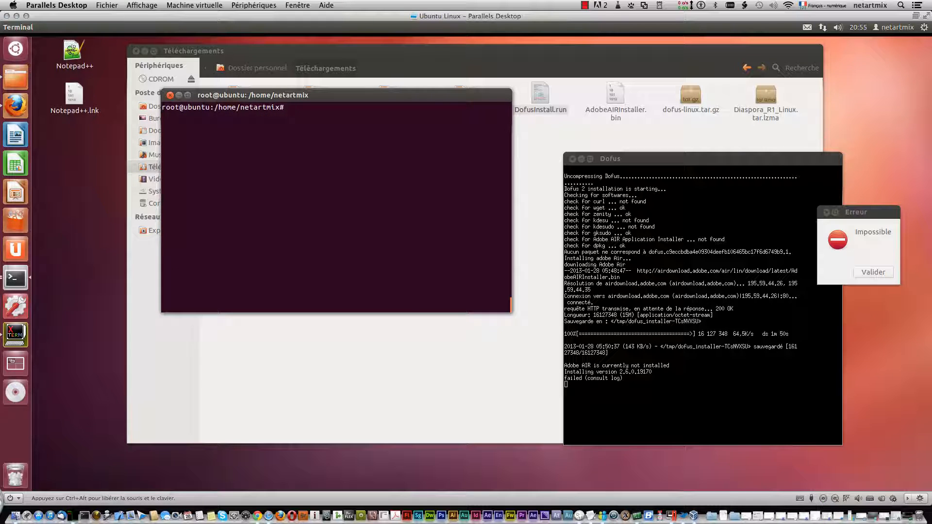
Reuse the earlier apt-get install command to try installing kdesu once more.
{"action": "type", "text": "apt-get install kdesudo"}
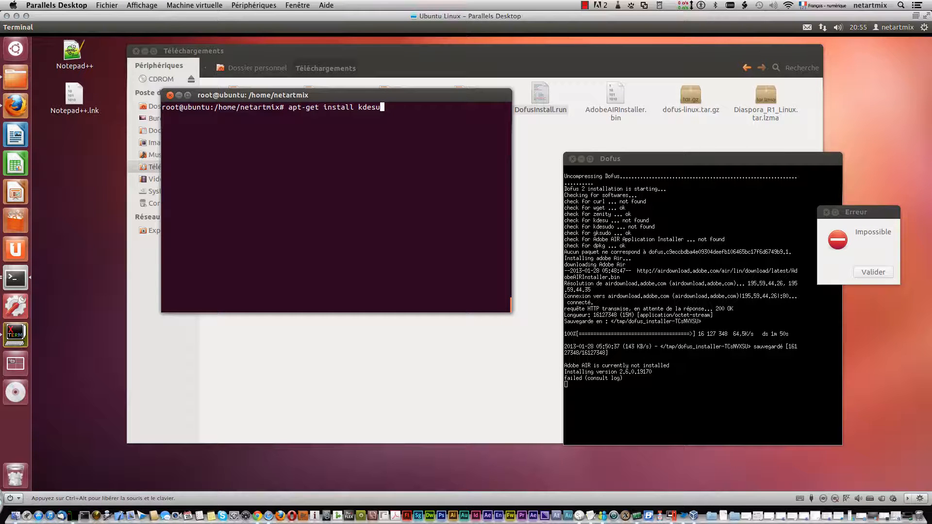
{"action": "key", "text": "BackSpace"}
{"action": "key", "text": "BackSpace"}
{"action": "key", "text": "BackSpace"}
{"action": "key", "text": "BackSpace"}
{"action": "key", "text": "BackSpace"}
{"action": "type", "text": "curl"}
{"action": "key", "text": "BackSpace"}
{"action": "key", "text": "BackSpace"}
{"action": "key", "text": "BackSpace"}
{"action": "key", "text": "BackSpace"}
{"action": "type", "text": "kdesudo"}
{"action": "key", "text": "BackSpace"}
{"action": "key", "text": "BackSpace"}
{"action": "key", "text": "Return"}
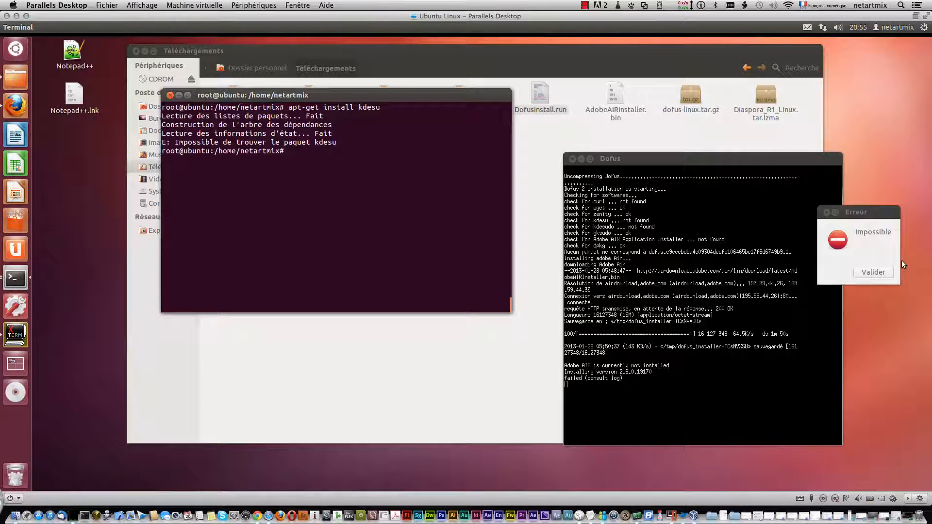
Dismiss the installer's error dialog and review the software checks listed in the Dofus window.
{"action": "left_click", "coordinate": [879, 275]}
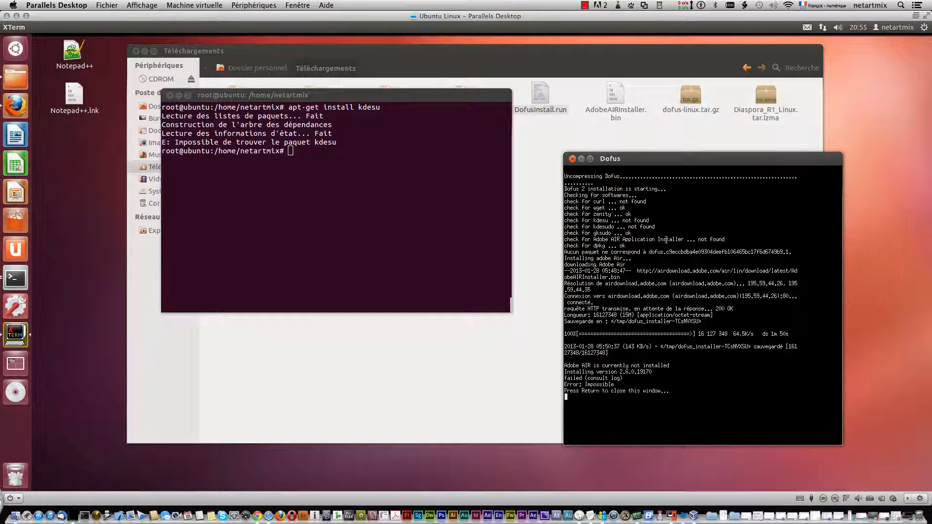
{"action": "left_click_drag", "start_coordinate": [658, 239], "coordinate": [553, 199]}
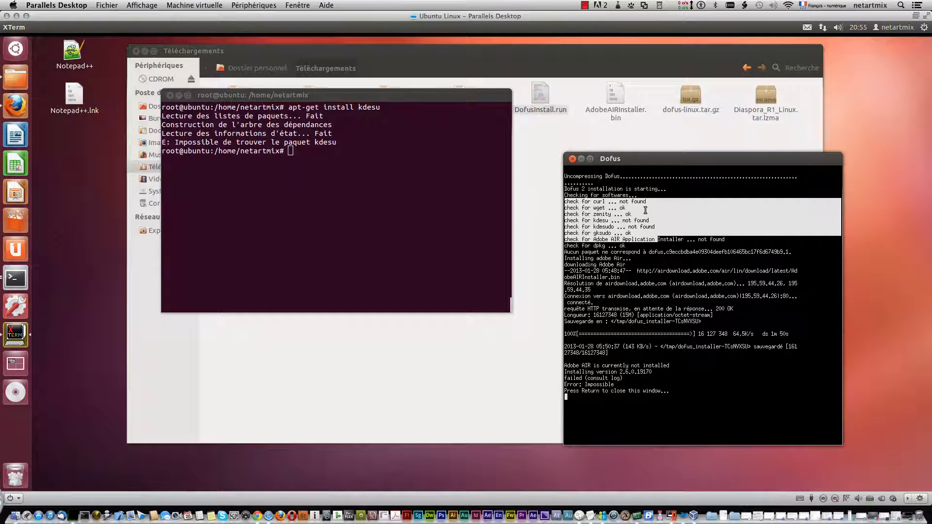
{"action": "left_click", "coordinate": [672, 234]}
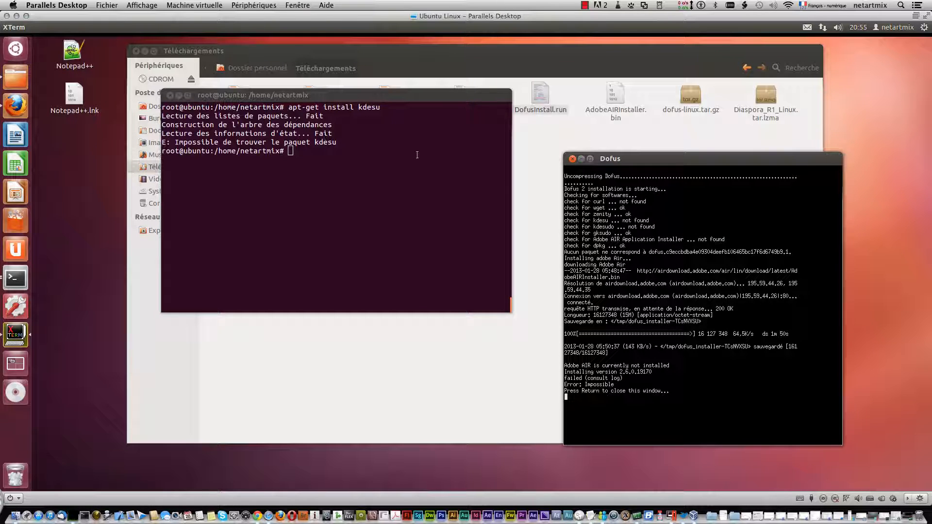
Close the Dofus installer window.
{"action": "left_click", "coordinate": [573, 160]}
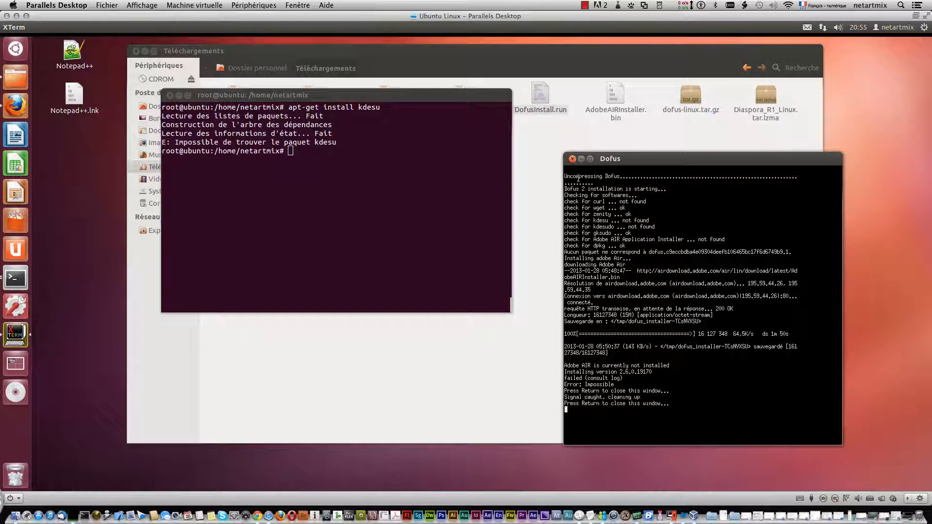
{"action": "left_click", "coordinate": [572, 158]}
{"action": "left_click", "coordinate": [573, 159]}
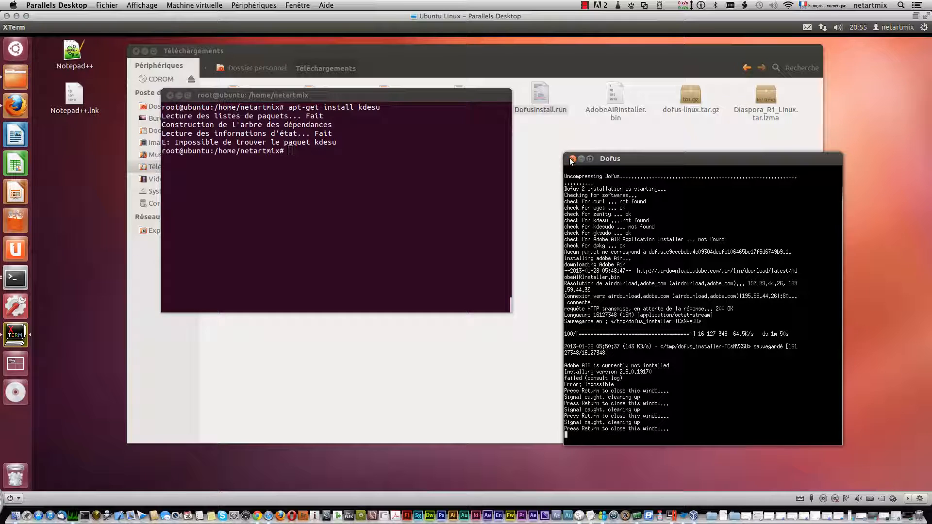
{"action": "triple_click", "coordinate": [666, 275]}
{"action": "left_click", "coordinate": [656, 261]}
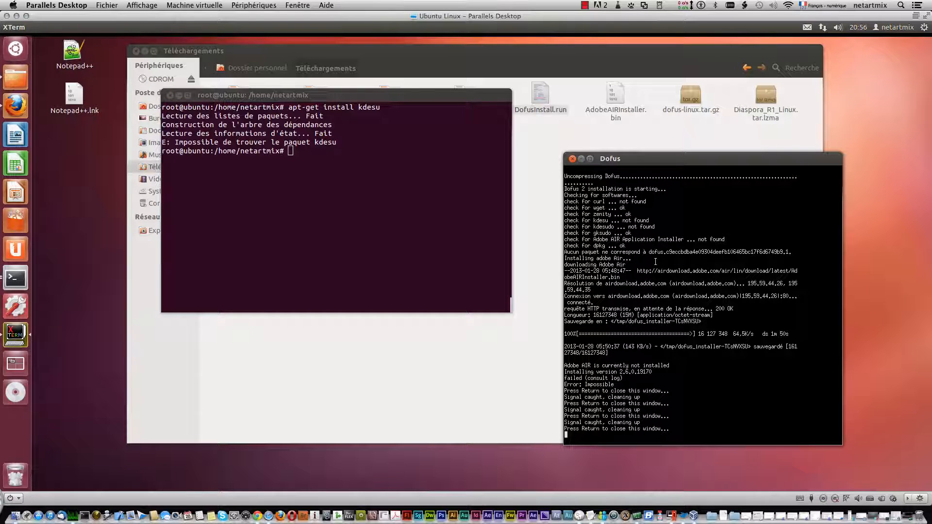
{"action": "key", "text": "Return"}
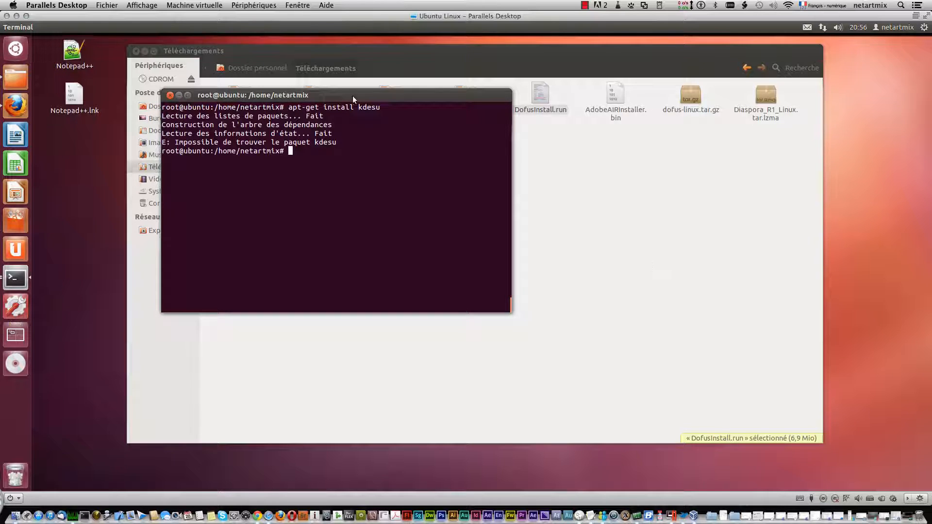
Move the root terminal aside and launch DofusInstall.run from the Téléchargements folder in a terminal.
{"action": "left_click_drag", "start_coordinate": [350, 95], "coordinate": [247, 135]}
{"action": "left_click", "coordinate": [542, 95]}
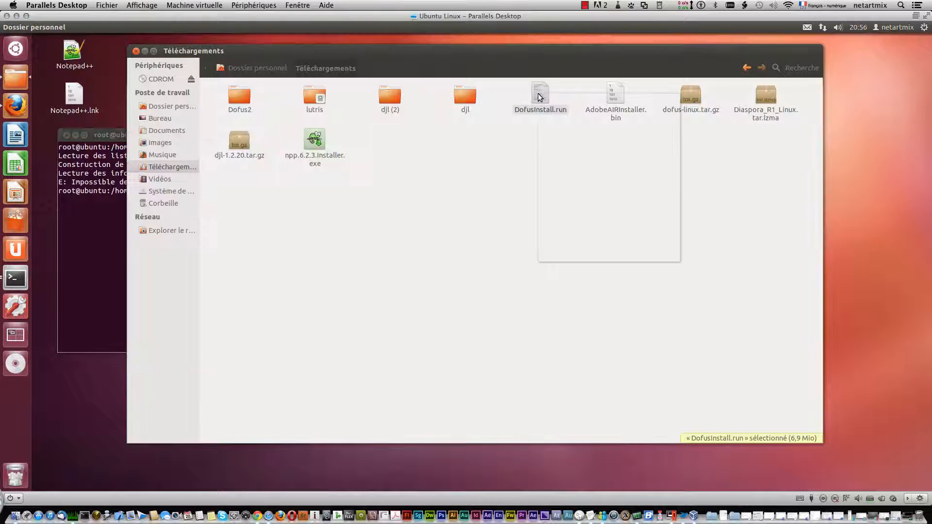
{"action": "right_click", "coordinate": [540, 94]}
{"action": "left_click", "coordinate": [549, 102]}
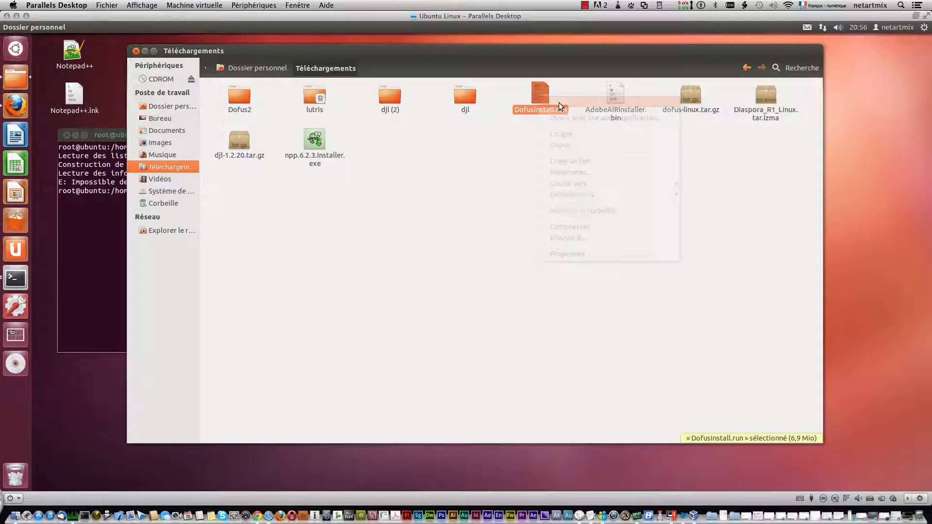
{"action": "left_click", "coordinate": [450, 279]}
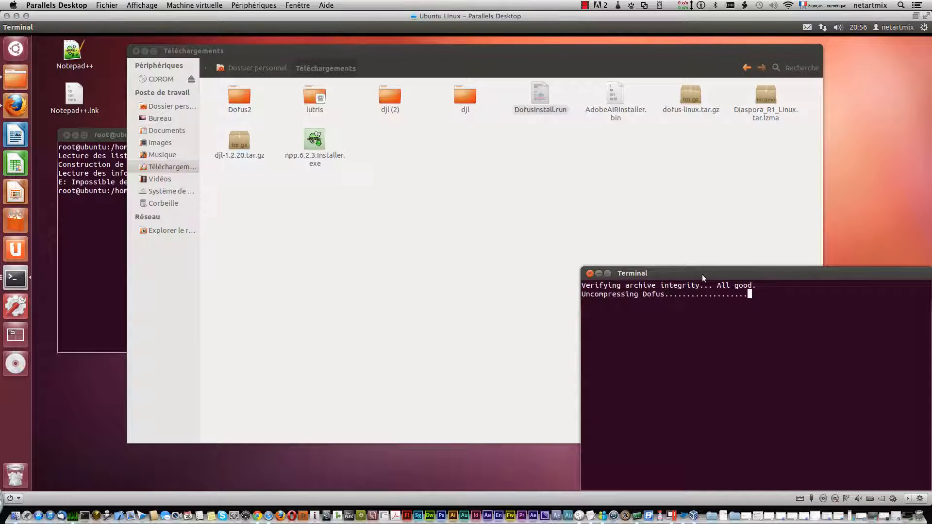
{"action": "left_click_drag", "start_coordinate": [712, 270], "coordinate": [706, 181]}
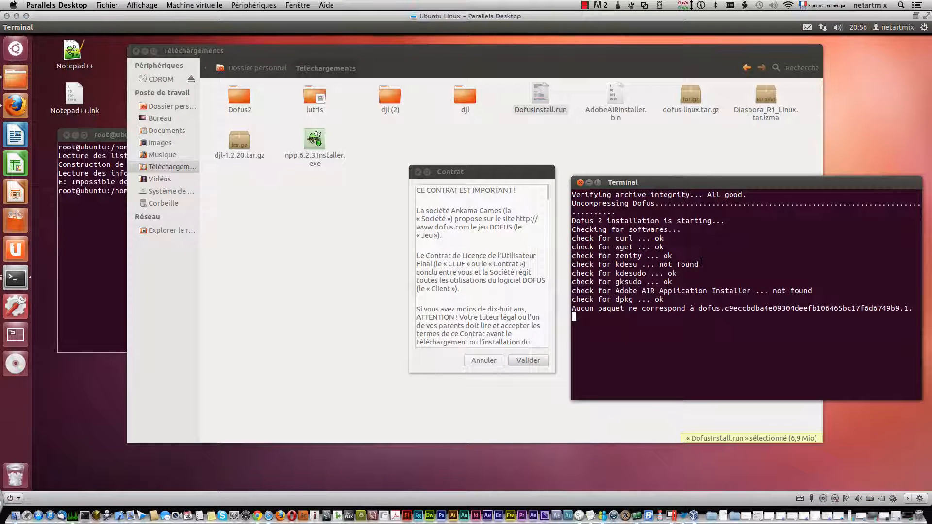
Highlight the kdesu check in the output, accept the licence contract and let the installer download Adobe AIR.
{"action": "left_click_drag", "start_coordinate": [697, 264], "coordinate": [615, 264]}
{"action": "left_click", "coordinate": [518, 362]}
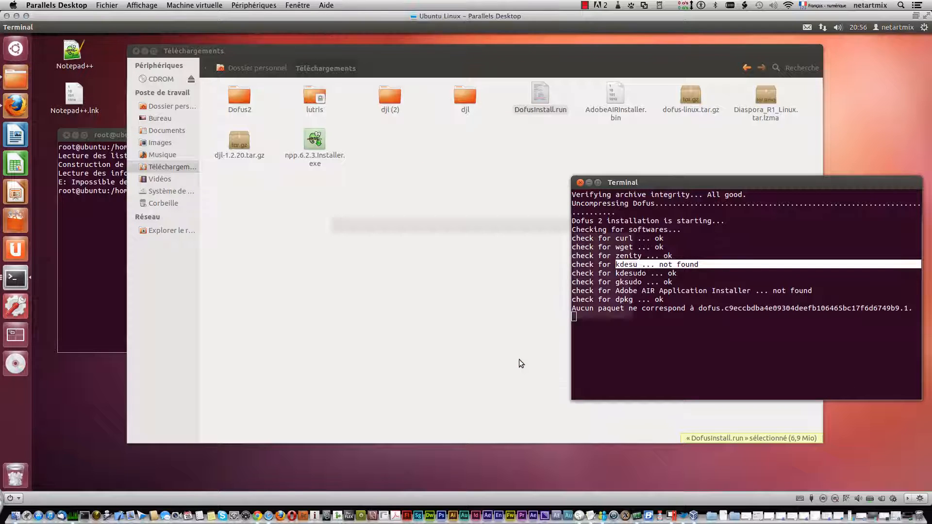
{"action": "left_click", "coordinate": [600, 303]}
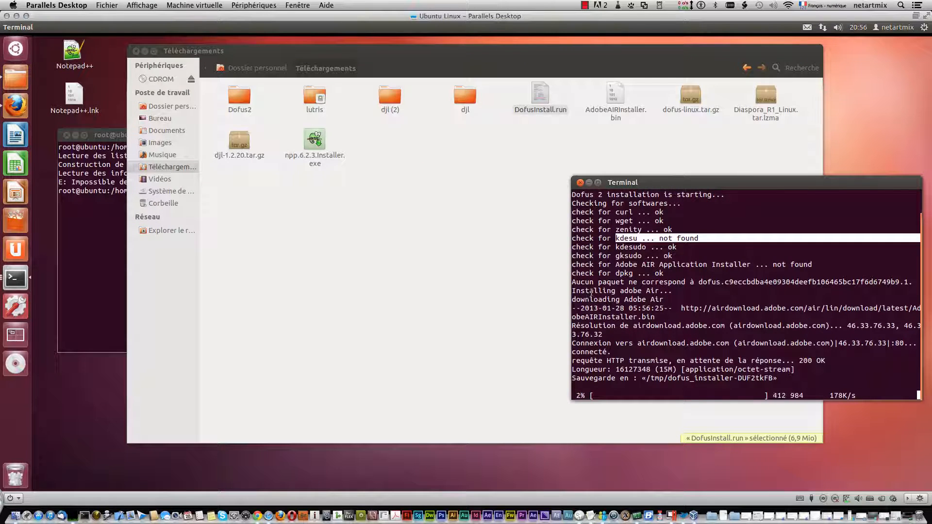
{"action": "left_click", "coordinate": [116, 243]}
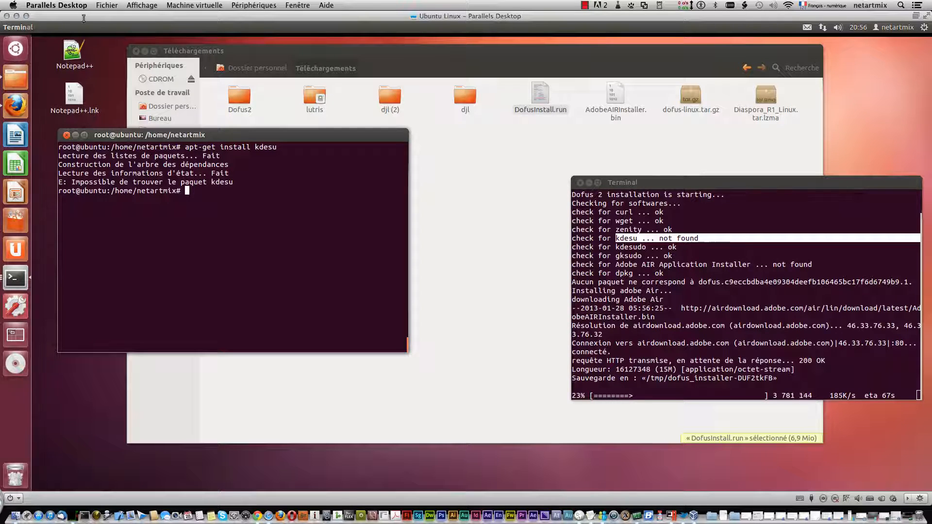
{"action": "left_click", "coordinate": [584, 5]}
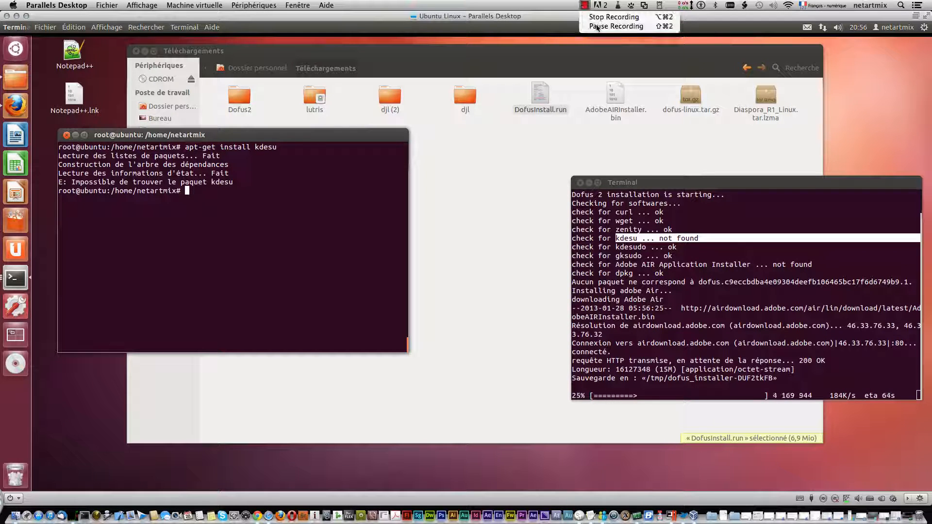
{"action": "left_click", "coordinate": [598, 27]}
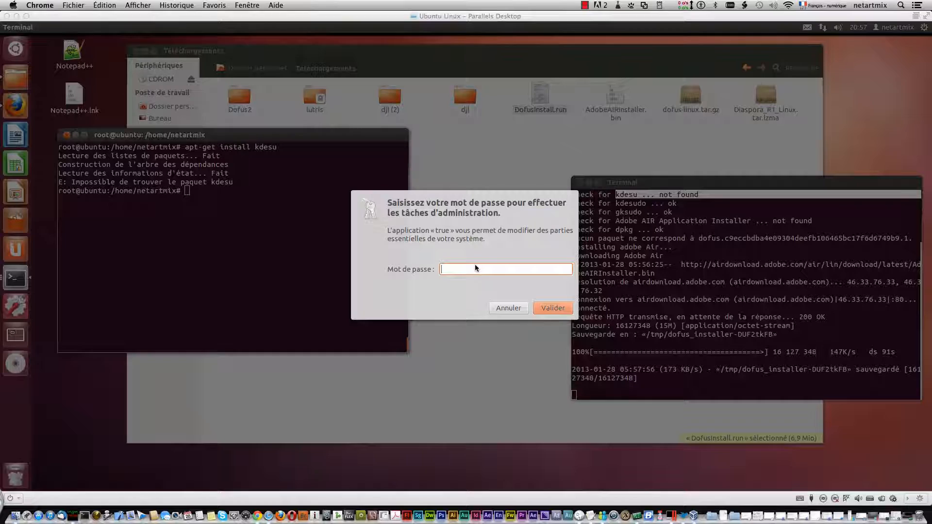
Enter the account password in the administration prompt to authorise the Adobe AIR installation.
{"action": "left_click", "coordinate": [475, 266]}
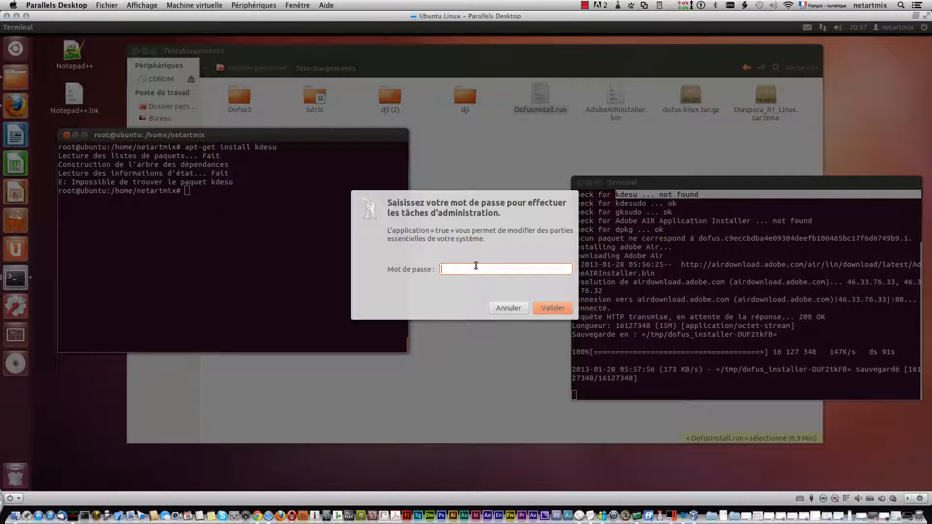
{"action": "type", "text": "•••••••"}
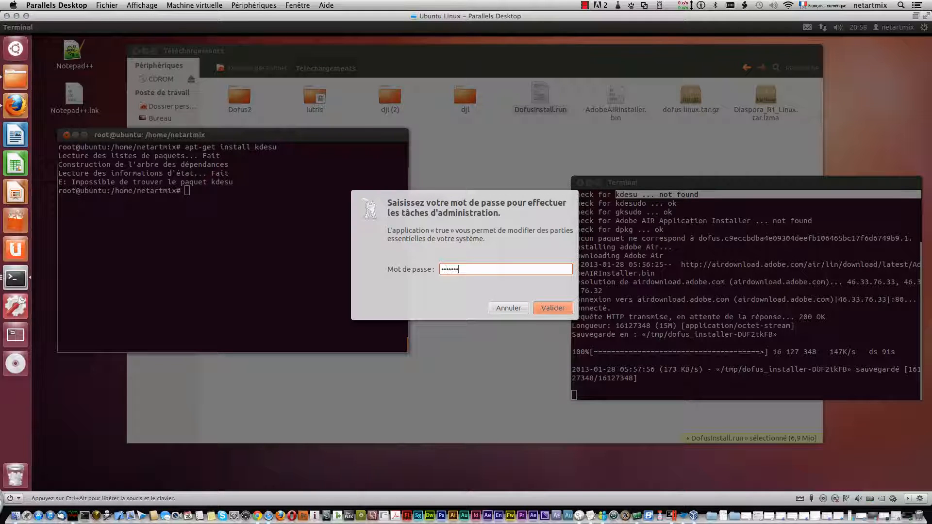
{"action": "key", "text": "Return"}
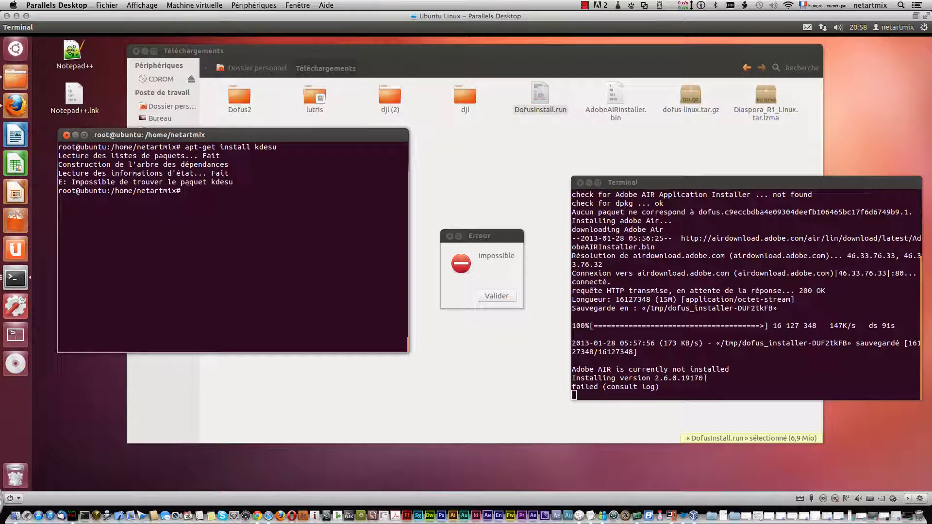
Copy the Adobe AIR version number 2.6.0.19170 from the installer's terminal output.
{"action": "left_click_drag", "start_coordinate": [714, 378], "coordinate": [657, 379]}
{"action": "right_click", "coordinate": [662, 378]}
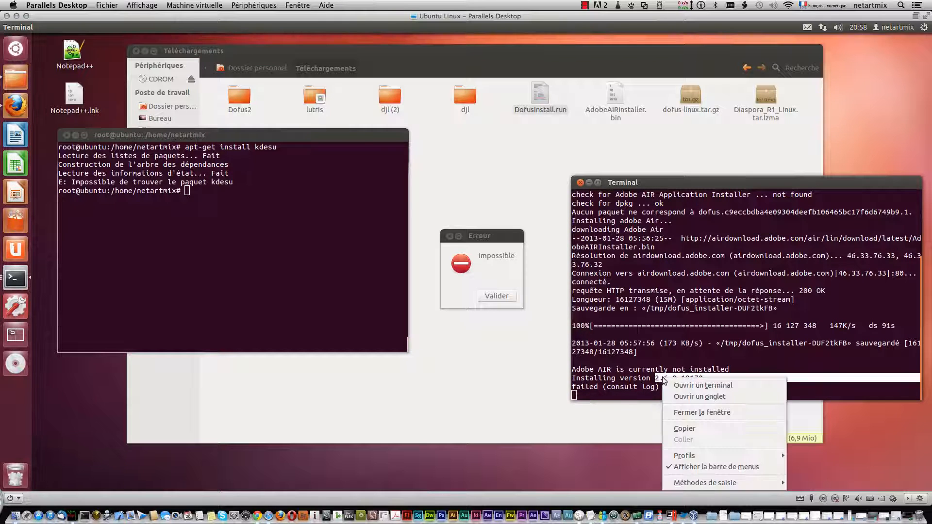
{"action": "left_click", "coordinate": [701, 424]}
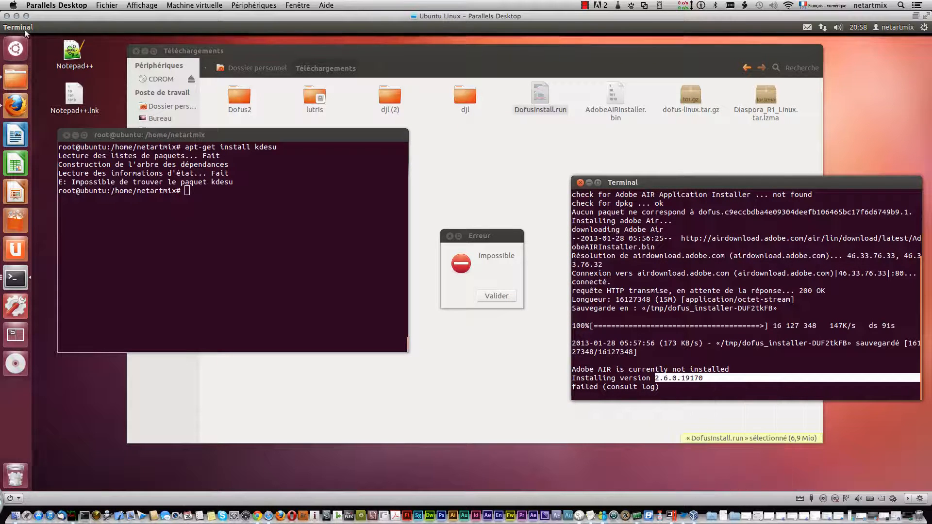
Switch to Firefox and paste the copied version number into a new tab's address field.
{"action": "left_click", "coordinate": [16, 106]}
{"action": "left_click", "coordinate": [160, 41]}
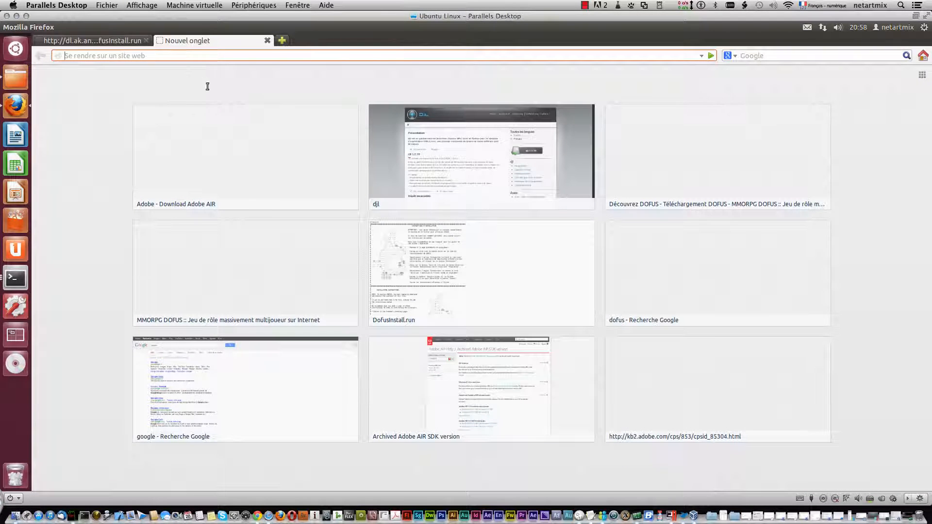
{"action": "key", "text": "super"}
{"action": "left_click", "coordinate": [730, 84]}
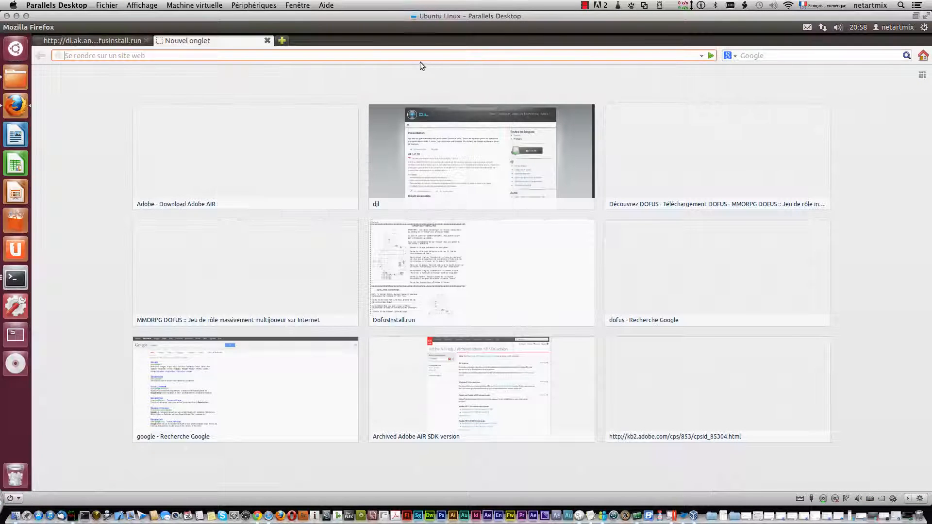
{"action": "right_click", "coordinate": [401, 57]}
{"action": "left_click", "coordinate": [425, 98]}
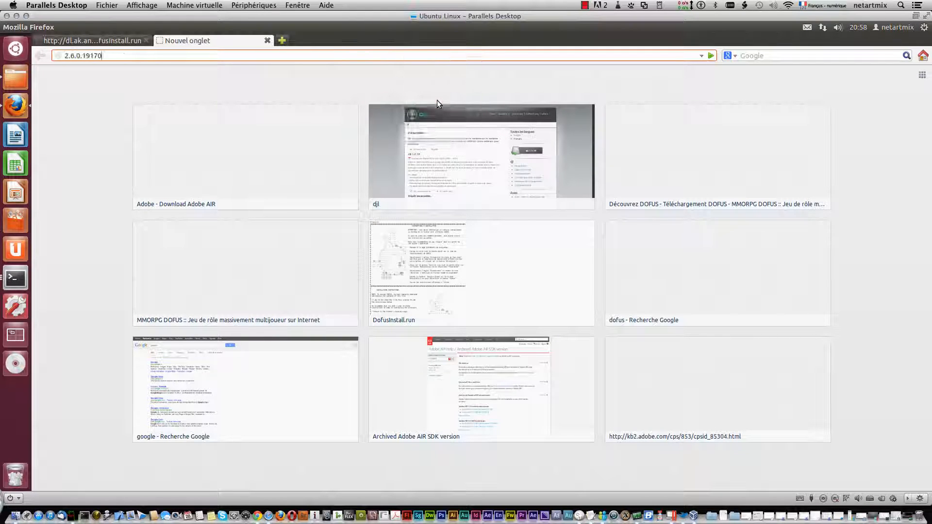
Add "adobe air" in front of the version number and search the web for "adobe air 2.6.0.19170".
{"action": "key", "text": "Left"}
{"action": "key", "text": "Left"}
{"action": "key", "text": "Left"}
{"action": "key", "text": "Left"}
{"action": "key", "text": "Left"}
{"action": "key", "text": "Left"}
{"action": "key", "text": "Left"}
{"action": "key", "text": "Left"}
{"action": "key", "text": "Left"}
{"action": "key", "text": "Left"}
{"action": "key", "text": "Left"}
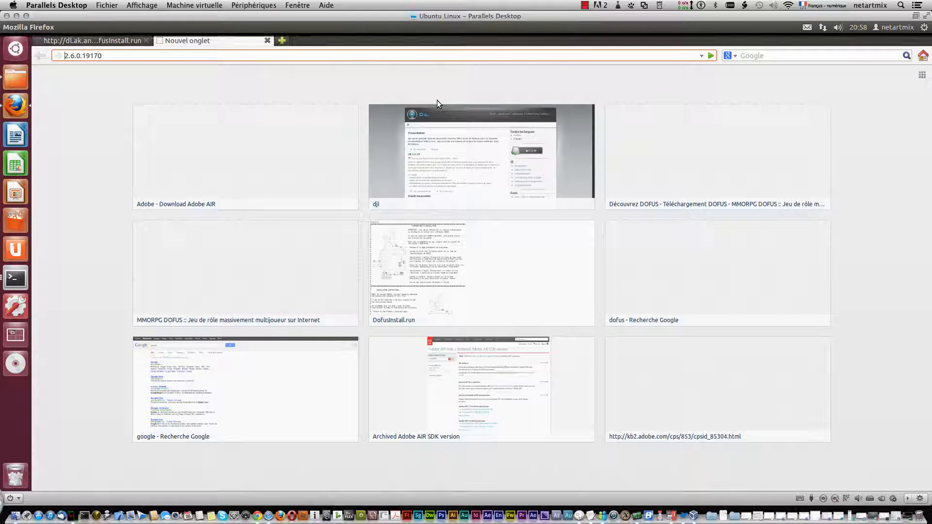
{"action": "type", "text": "adobe"}
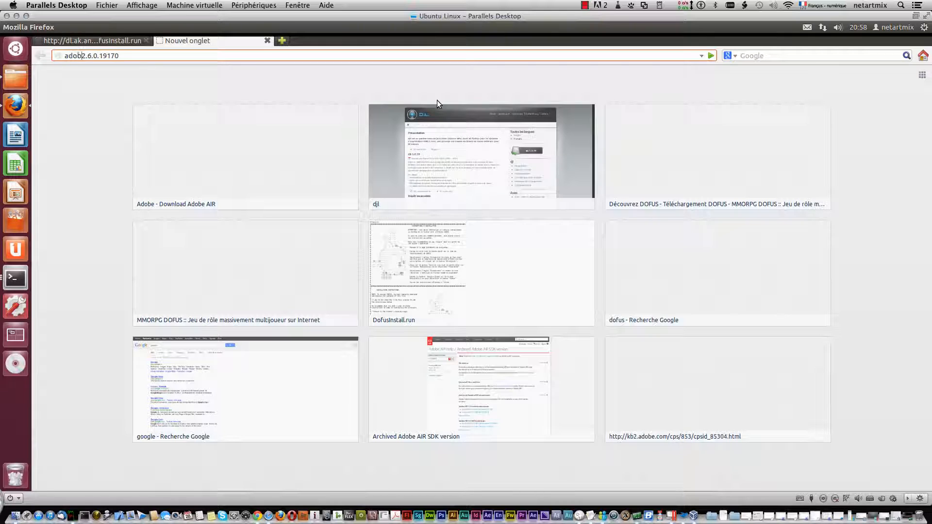
{"action": "type", "text": " air"}
{"action": "key", "text": "Return"}
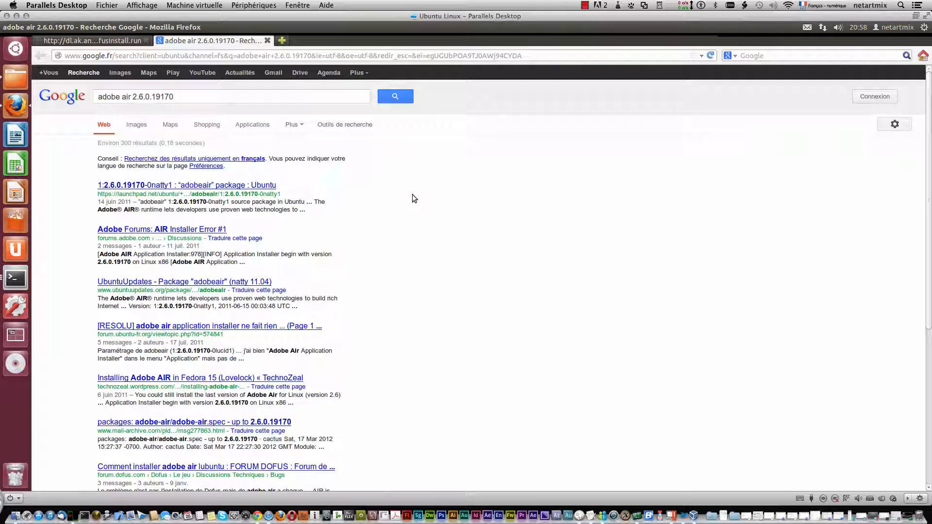
Open the Launchpad "adobeair" package result in a new tab and download adobeair_2.6.0.19170.orig.tar.gz, saving the file.
{"action": "middle_click", "coordinate": [208, 186]}
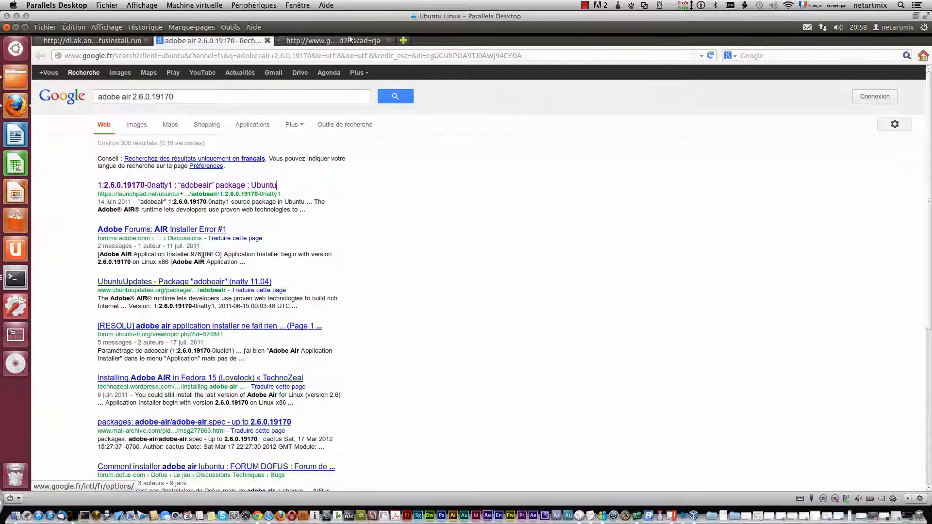
{"action": "left_click", "coordinate": [342, 42]}
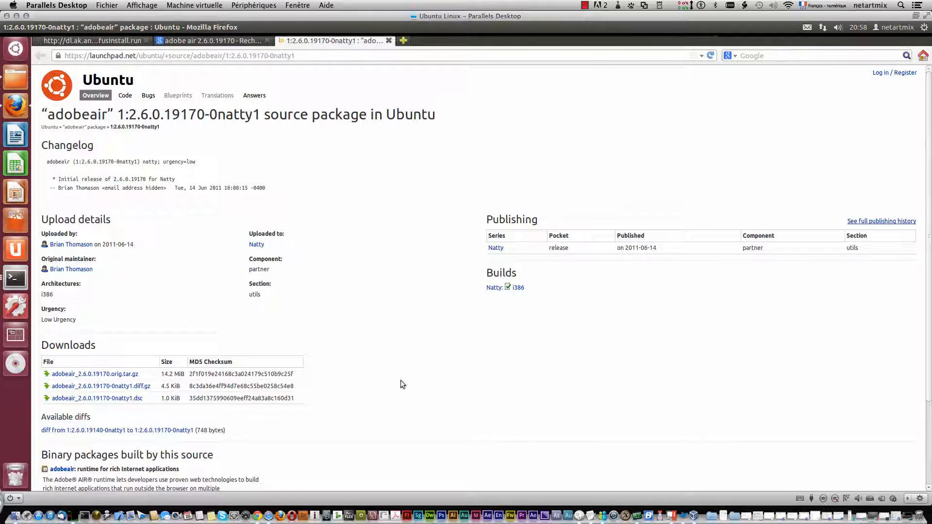
{"action": "left_click", "coordinate": [124, 376]}
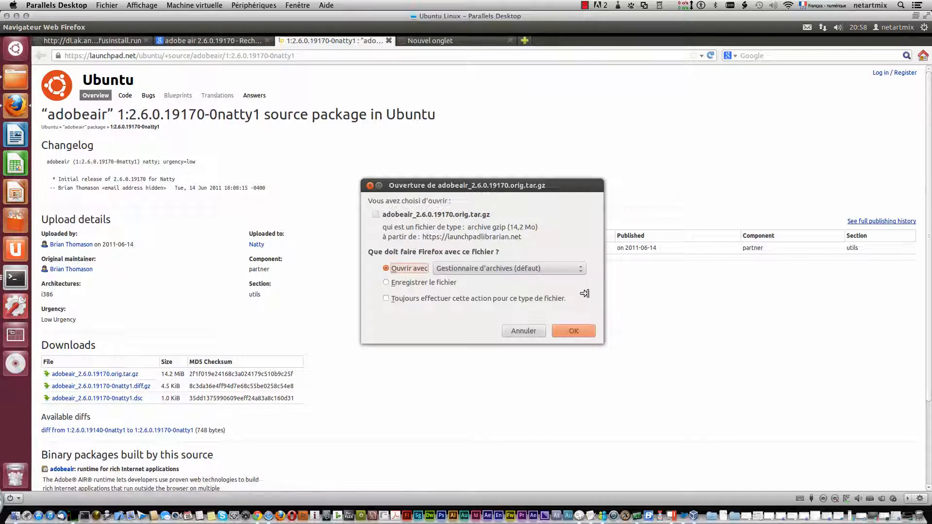
{"action": "left_click", "coordinate": [420, 283]}
{"action": "left_click", "coordinate": [578, 331]}
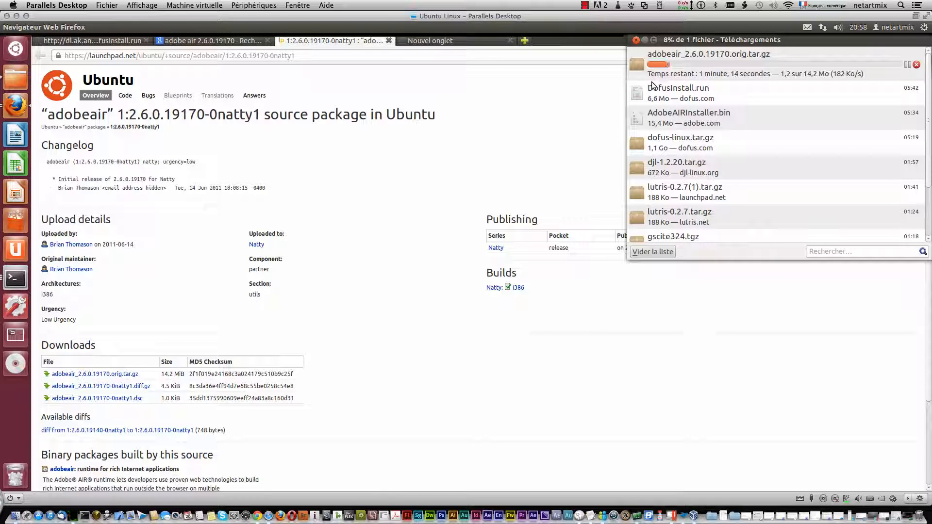
{"action": "scroll", "coordinate": [342, 191], "scroll_direction": "down", "scroll_amount": 3}
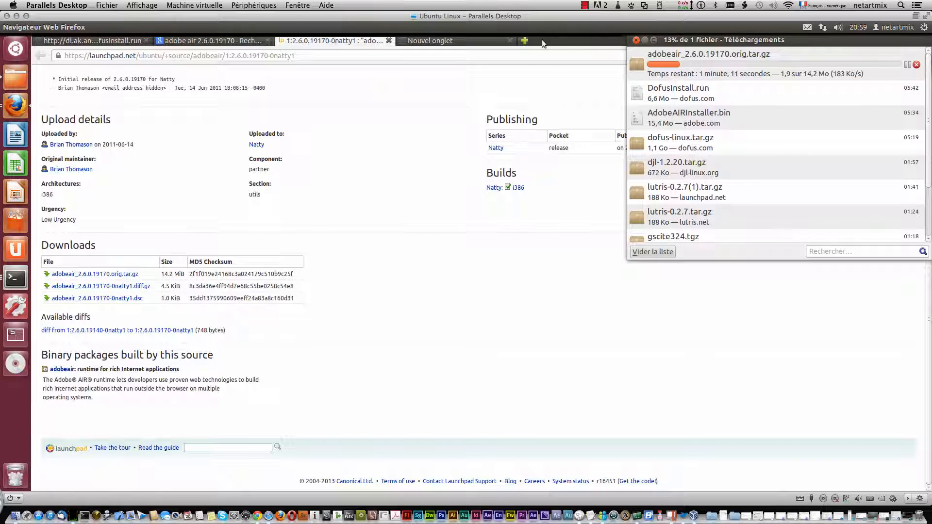
{"action": "left_click", "coordinate": [585, 5]}
{"action": "left_click", "coordinate": [604, 27]}
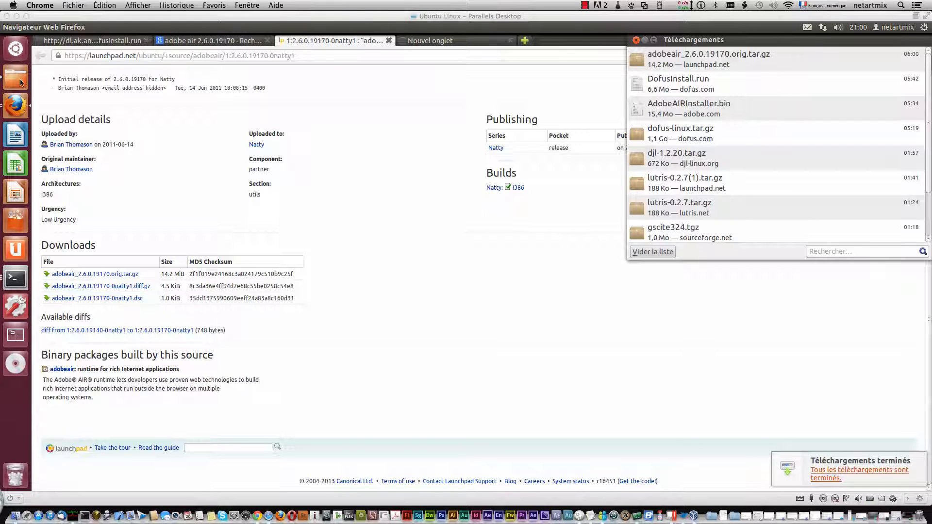
Allow execution as a program for adobeair_2.6.0.19170.orig.tar.gz in the Téléchargements folder through its permissions.
{"action": "left_click", "coordinate": [21, 79]}
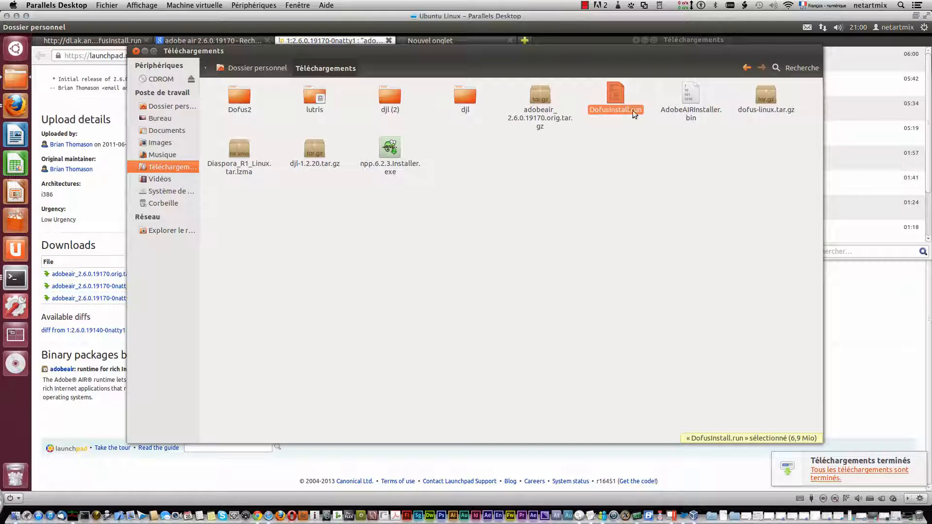
{"action": "right_click", "coordinate": [543, 95]}
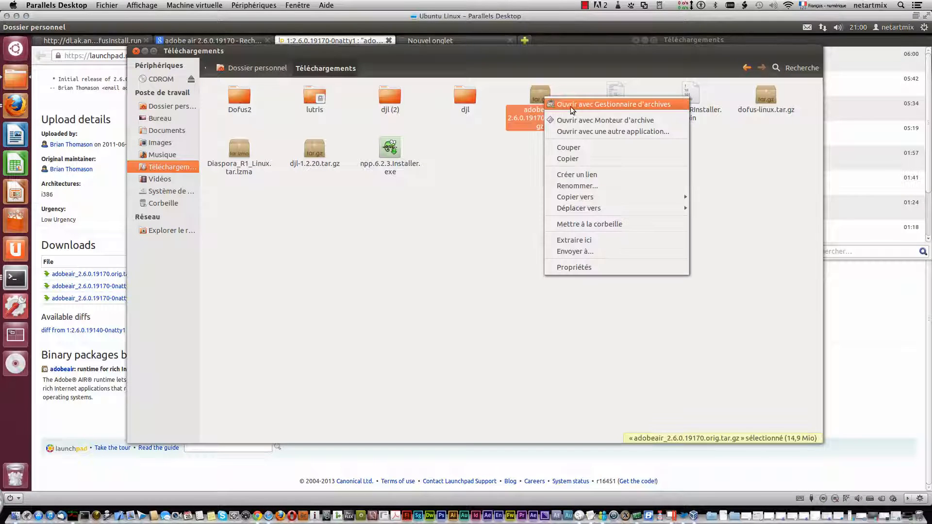
{"action": "left_click", "coordinate": [586, 266]}
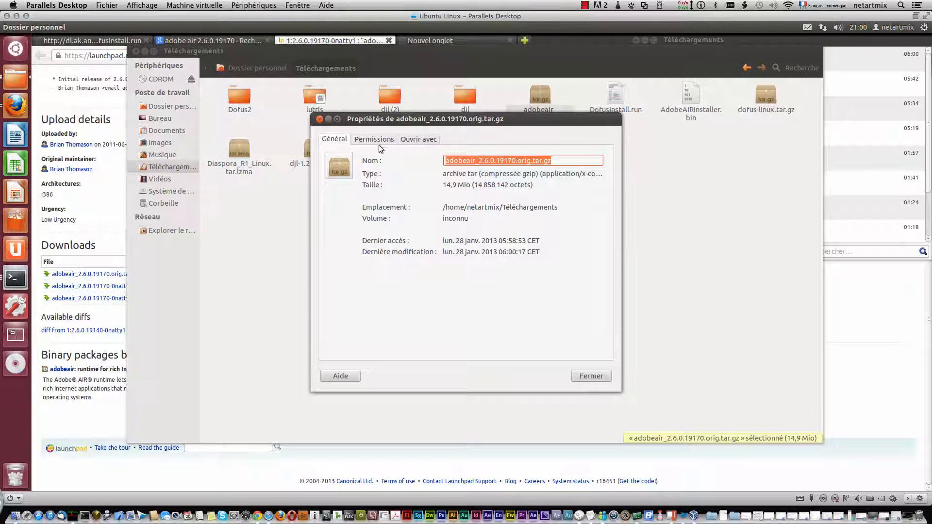
{"action": "left_click", "coordinate": [378, 141]}
{"action": "left_click", "coordinate": [418, 275]}
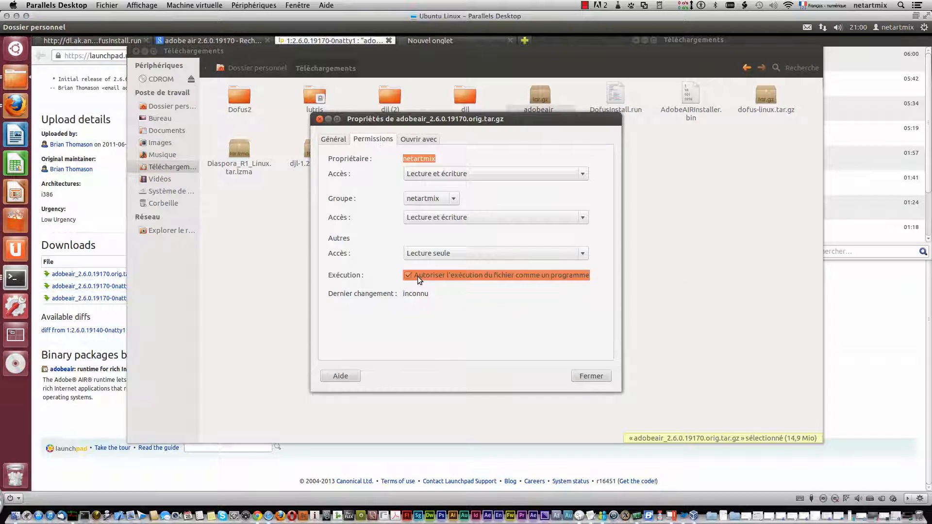
{"action": "left_click", "coordinate": [590, 376]}
Extract adobeair_2.6.0.19170.orig.tar.gz in place and open the extracted adobeair-2.6.0.19170.orig folder.
{"action": "right_click", "coordinate": [549, 91]}
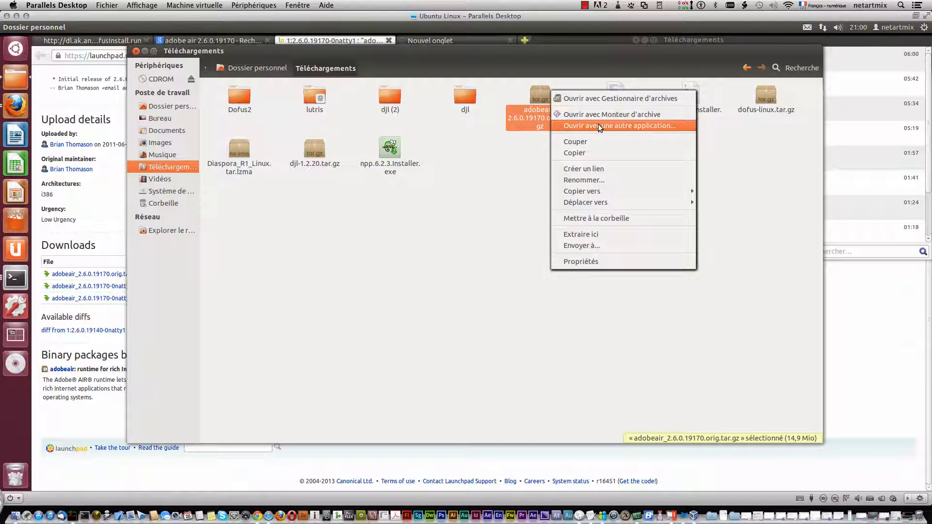
{"action": "left_click", "coordinate": [604, 232]}
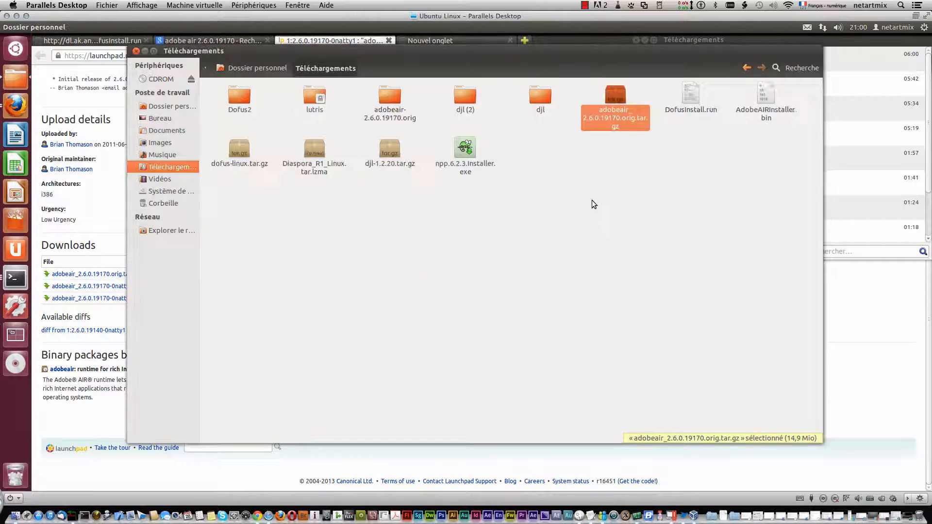
{"action": "double_click", "coordinate": [402, 97]}
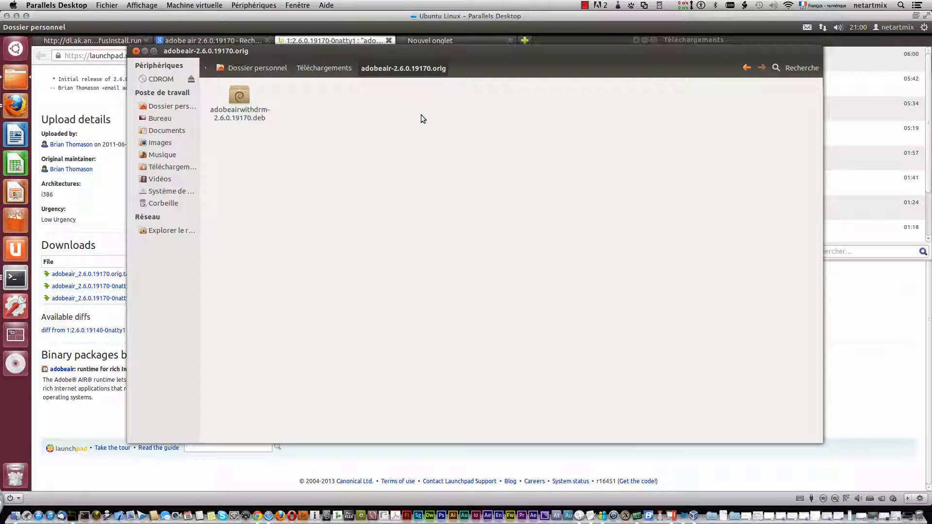
Allow adobeairwithdrm-2.6.0.19170.deb to run as a program in its permissions and close its properties.
{"action": "right_click", "coordinate": [239, 93]}
{"action": "left_click", "coordinate": [301, 262]}
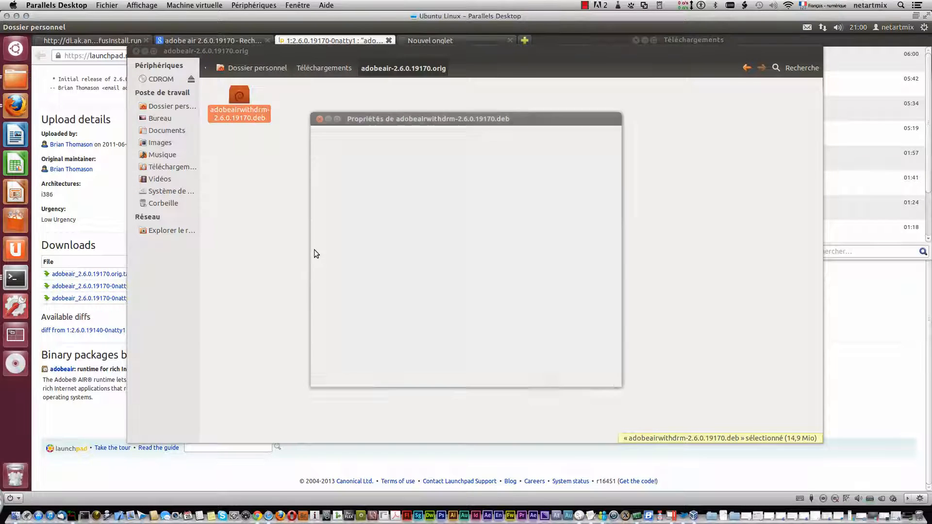
{"action": "left_click", "coordinate": [369, 139]}
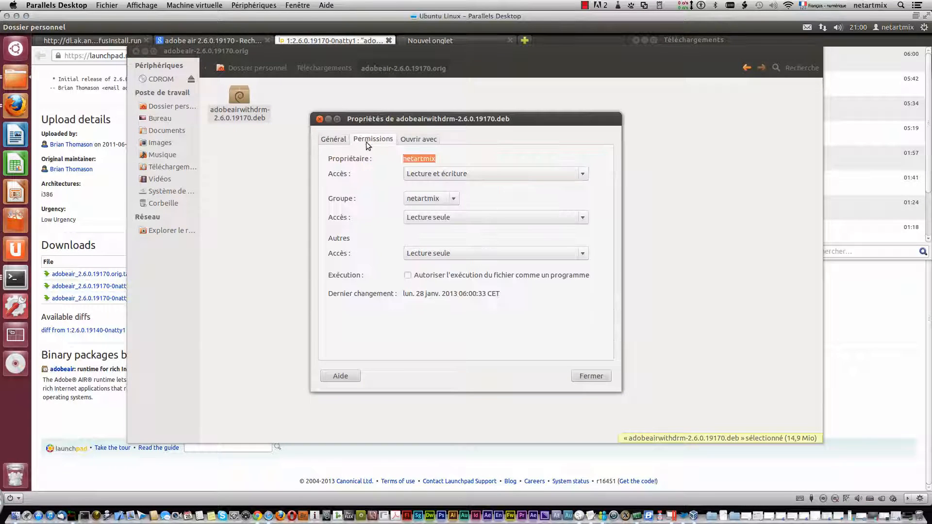
{"action": "left_click", "coordinate": [410, 275]}
{"action": "left_click", "coordinate": [588, 377]}
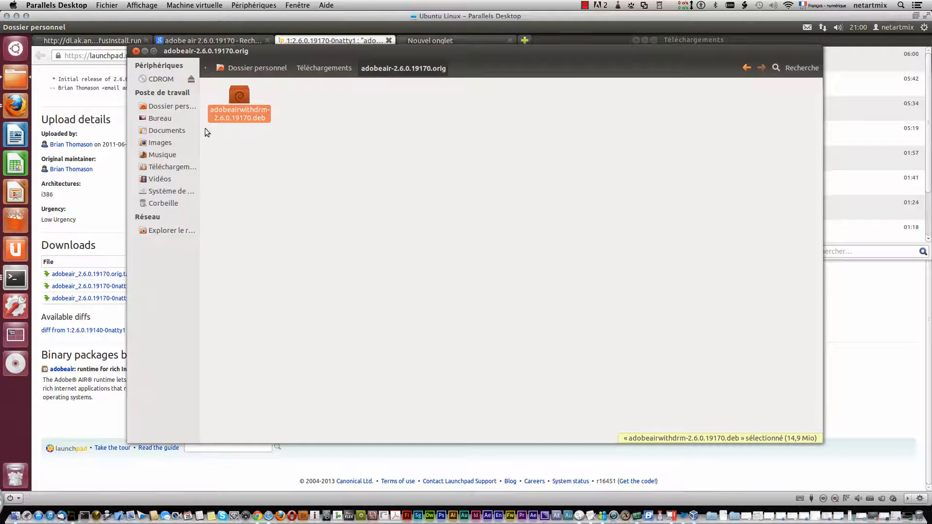
Install adobeairwithdrm-2.6.0.19170.deb through the Ubuntu software centre, authenticating with the account password.
{"action": "right_click", "coordinate": [241, 92]}
{"action": "left_click", "coordinate": [258, 97]}
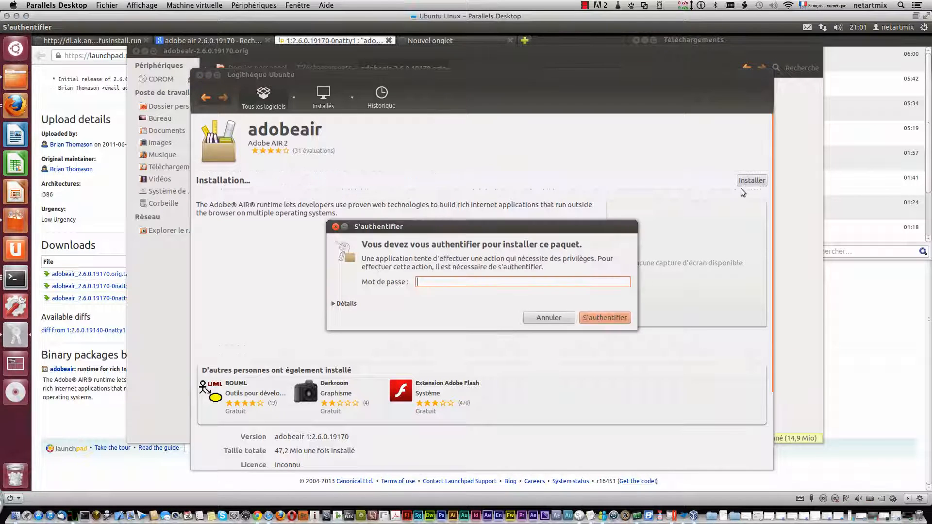
{"action": "type", "text": "••••••"}
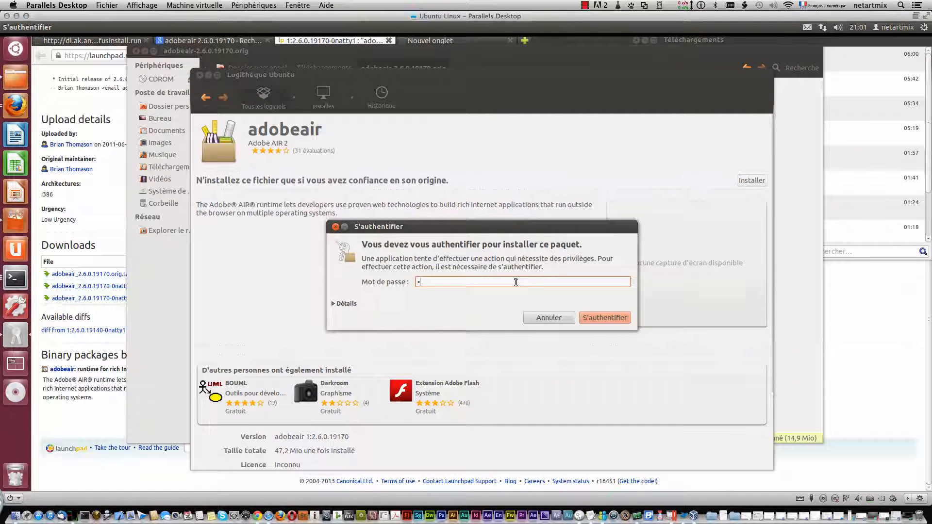
{"action": "key", "text": "Return"}
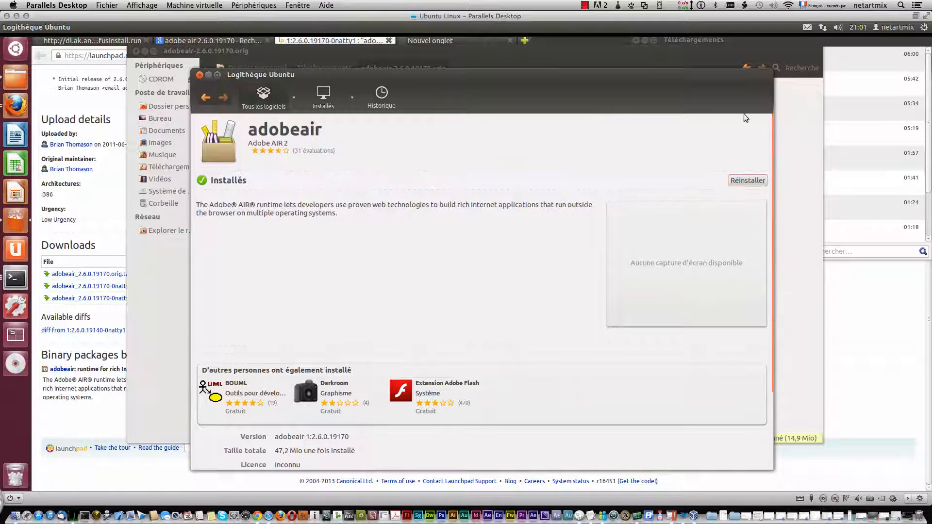
Clear the software centre, package folder, browser and downloads windows off the desktop and dismiss the installer's error message.
{"action": "left_click", "coordinate": [208, 76]}
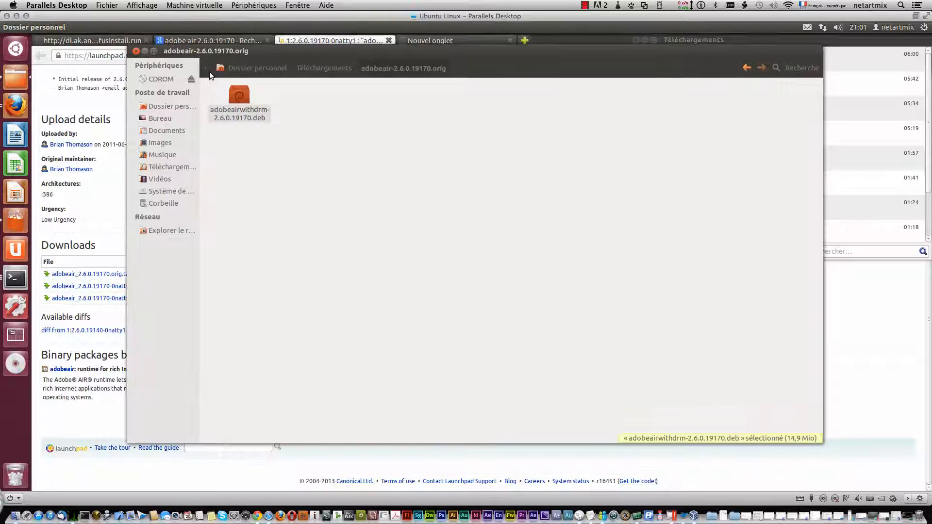
{"action": "left_click", "coordinate": [136, 52]}
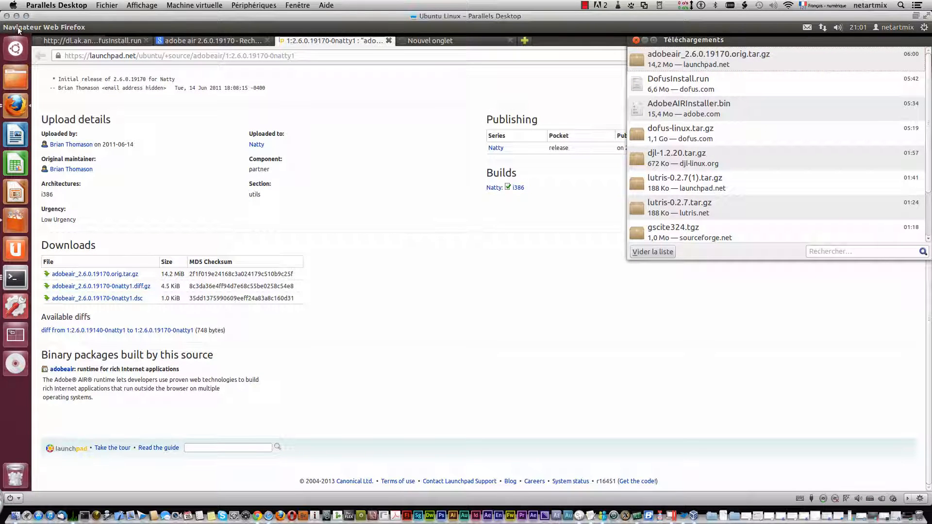
{"action": "left_click", "coordinate": [90, 25]}
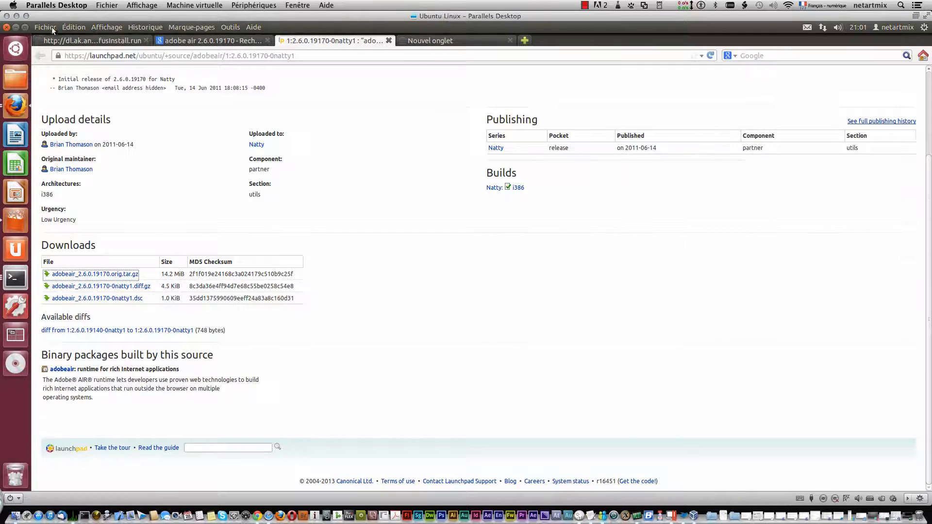
{"action": "left_click", "coordinate": [19, 27]}
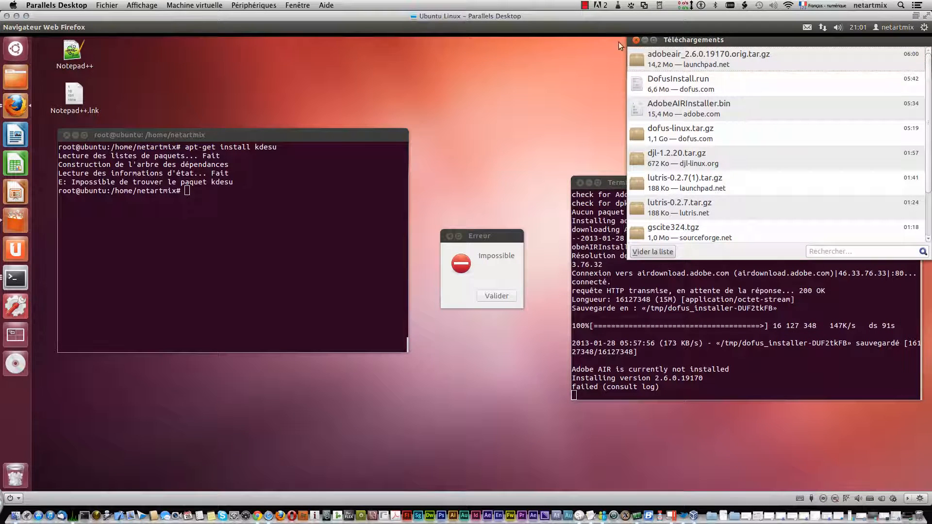
{"action": "left_click", "coordinate": [634, 40]}
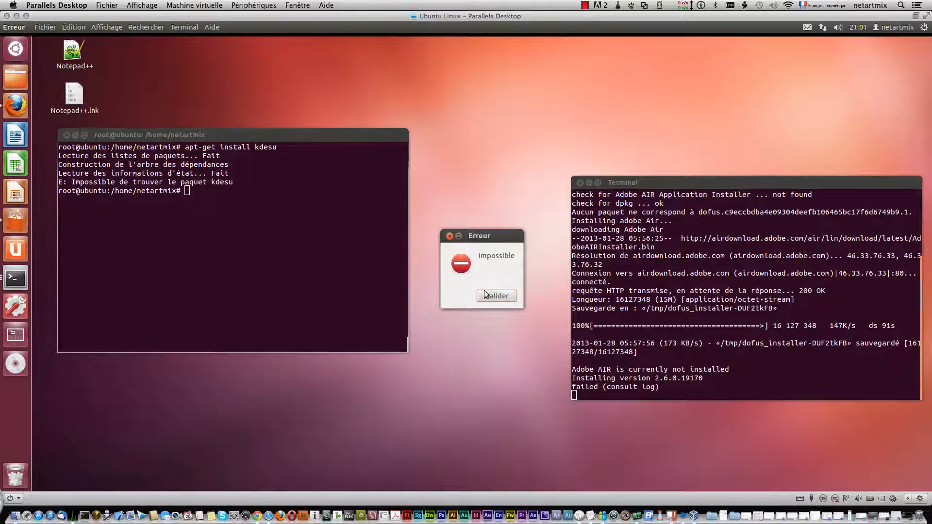
{"action": "left_click", "coordinate": [503, 296]}
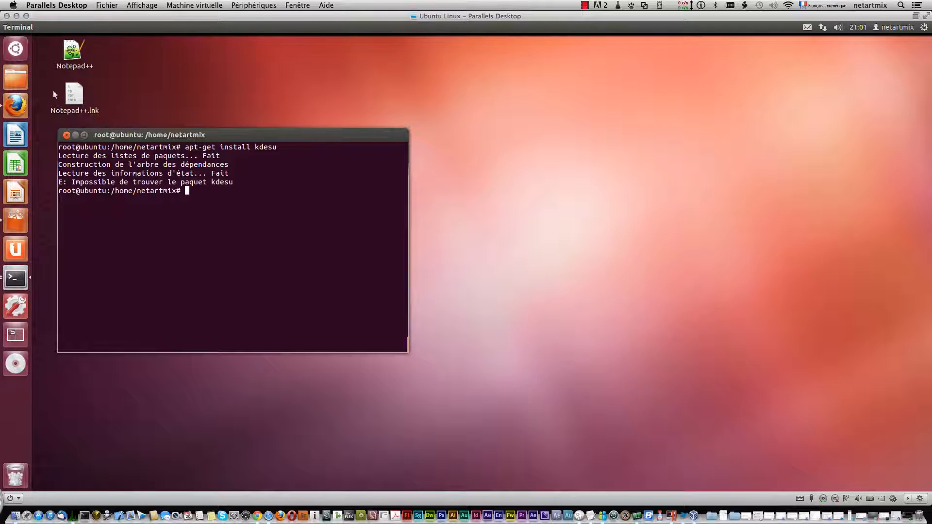
Open the Téléchargements folder in the file manager and launch DofusInstall.run in a terminal.
{"action": "left_click", "coordinate": [18, 77]}
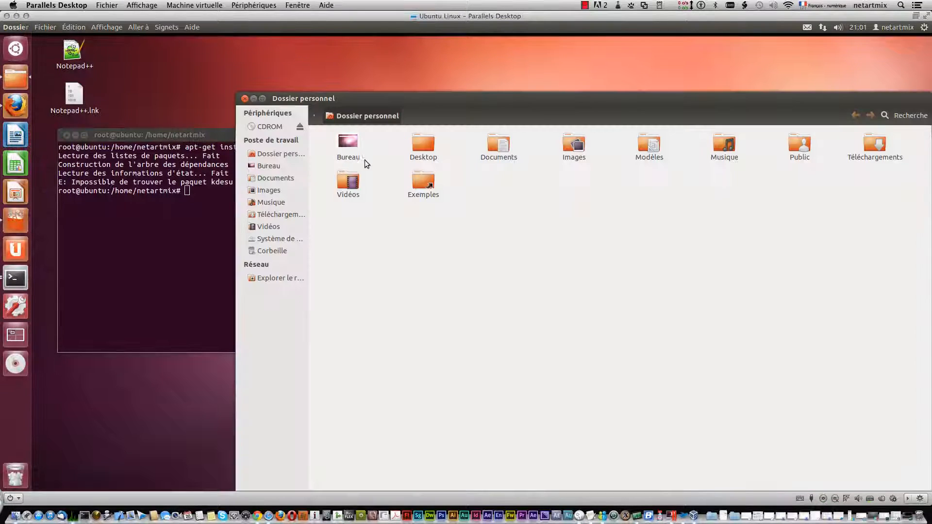
{"action": "double_click", "coordinate": [878, 145]}
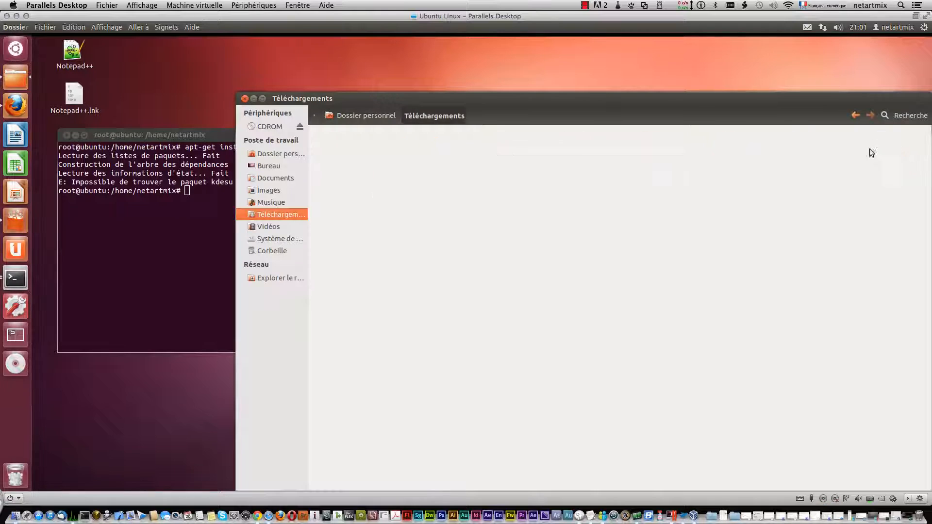
{"action": "left_click_drag", "start_coordinate": [608, 108], "coordinate": [551, 66]}
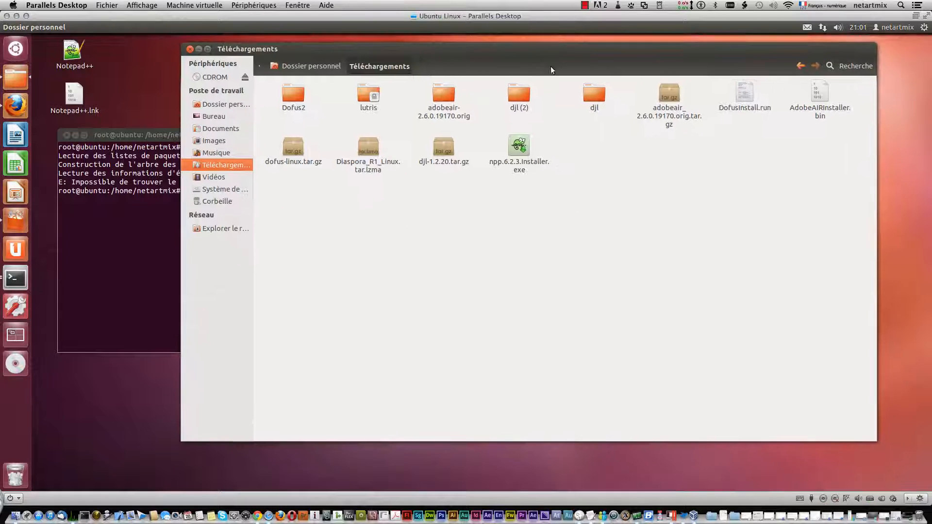
{"action": "left_click", "coordinate": [744, 92]}
{"action": "right_click", "coordinate": [742, 93]}
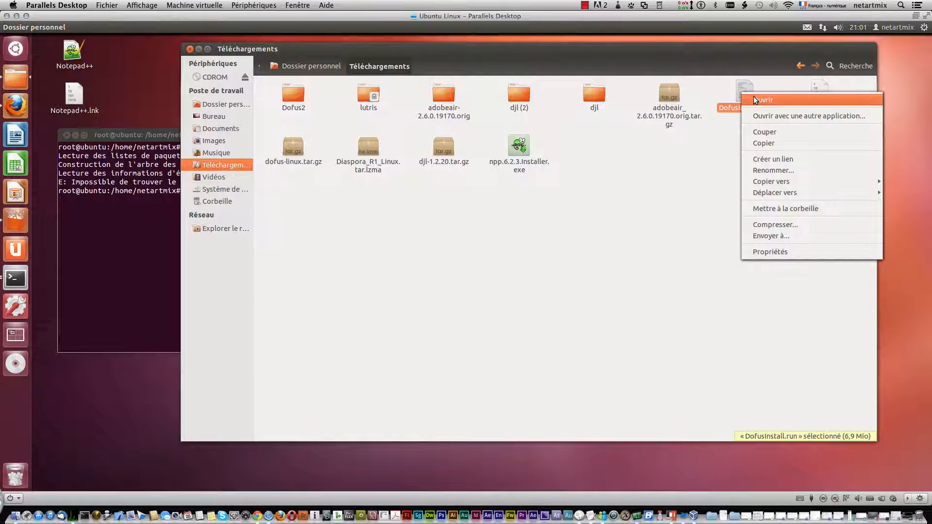
{"action": "left_click", "coordinate": [754, 99]}
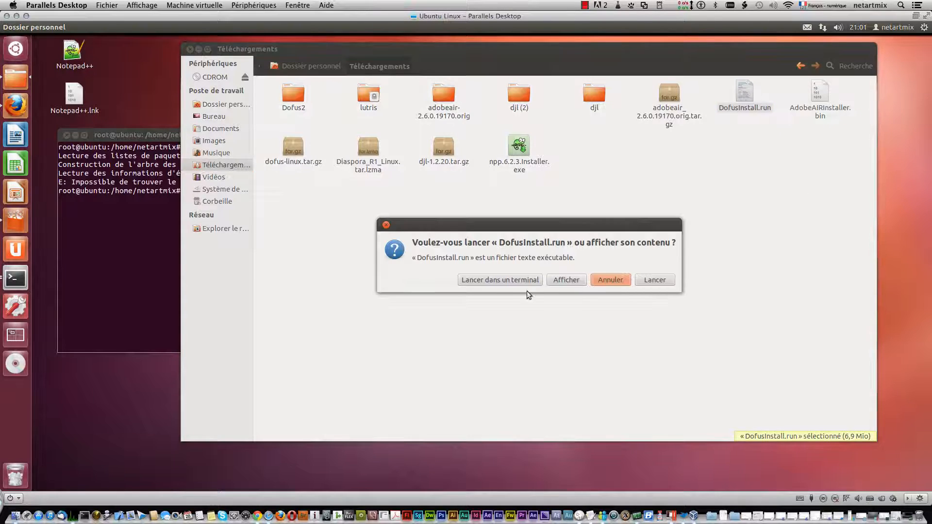
{"action": "left_click", "coordinate": [511, 284]}
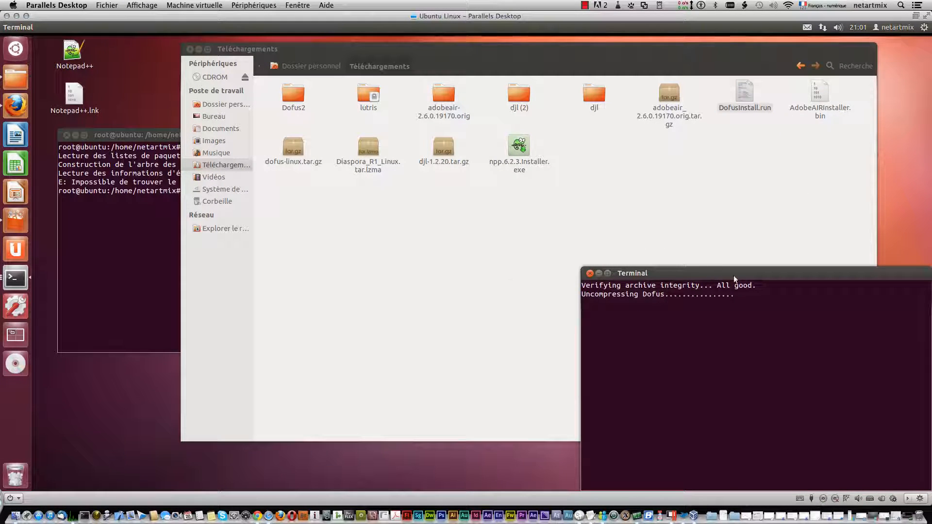
Accept the DOFUS licence agreement and agree to install the game in the ankama/Dofus directory of the home folder.
{"action": "left_click_drag", "start_coordinate": [732, 273], "coordinate": [683, 176]}
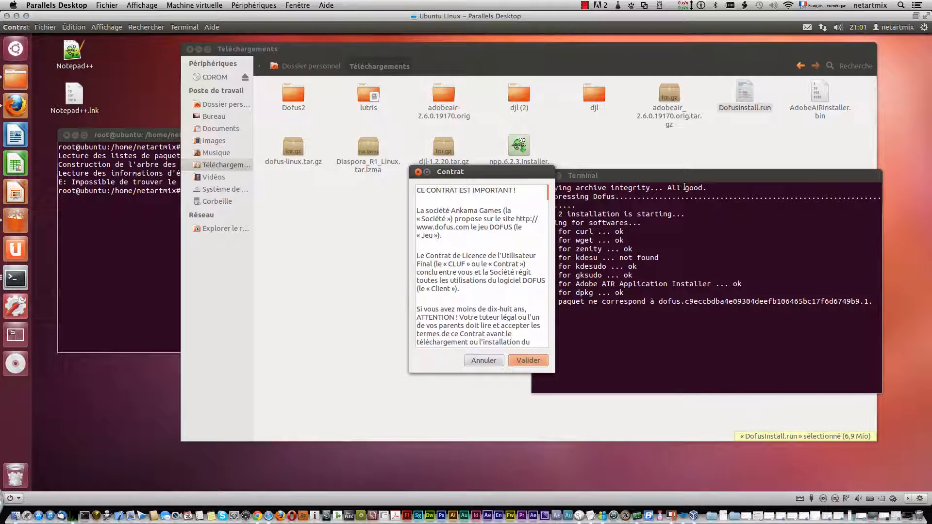
{"action": "left_click", "coordinate": [531, 362]}
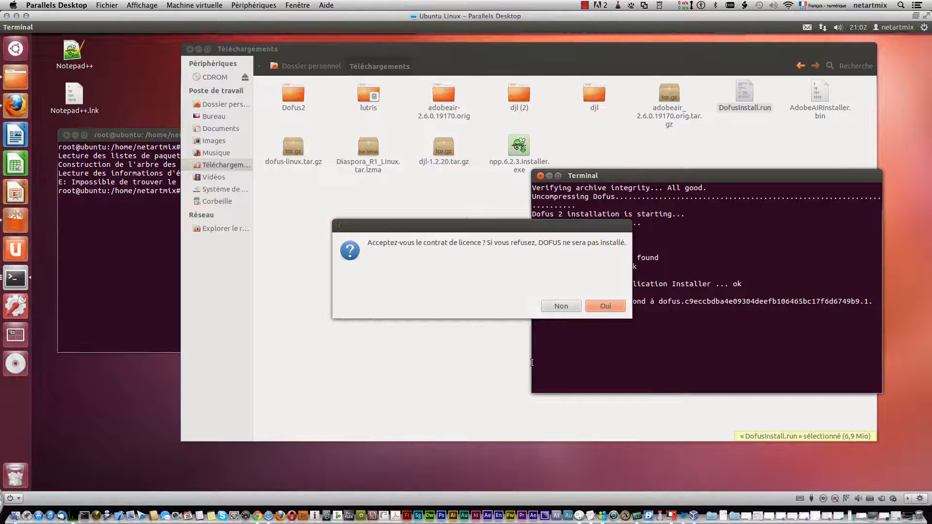
{"action": "left_click", "coordinate": [599, 309]}
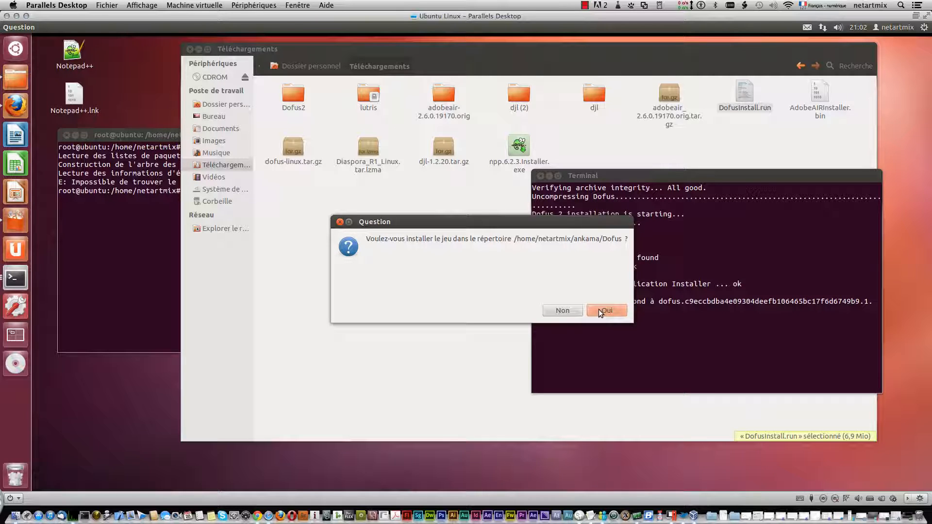
{"action": "left_click", "coordinate": [599, 310]}
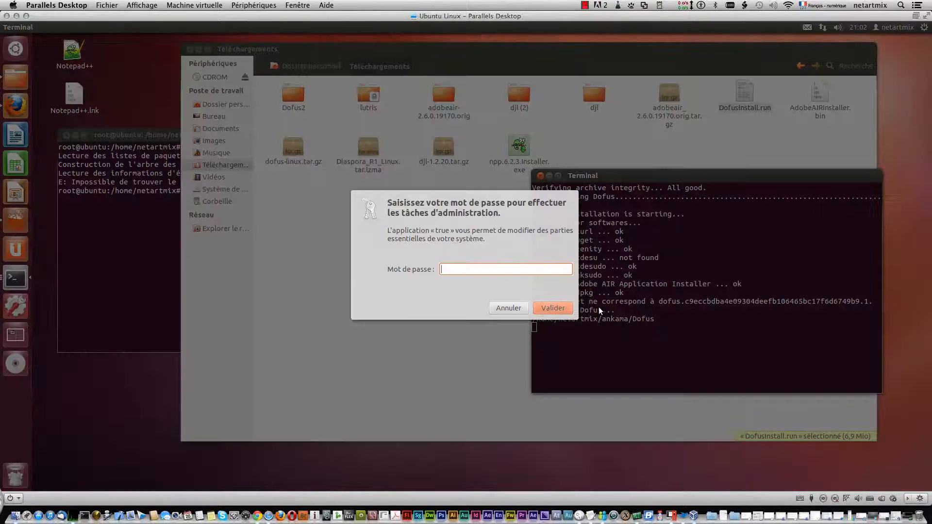
Authorise the installation with the administrator password and agree to add a desktop shortcut.
{"action": "type", "text": "*****"}
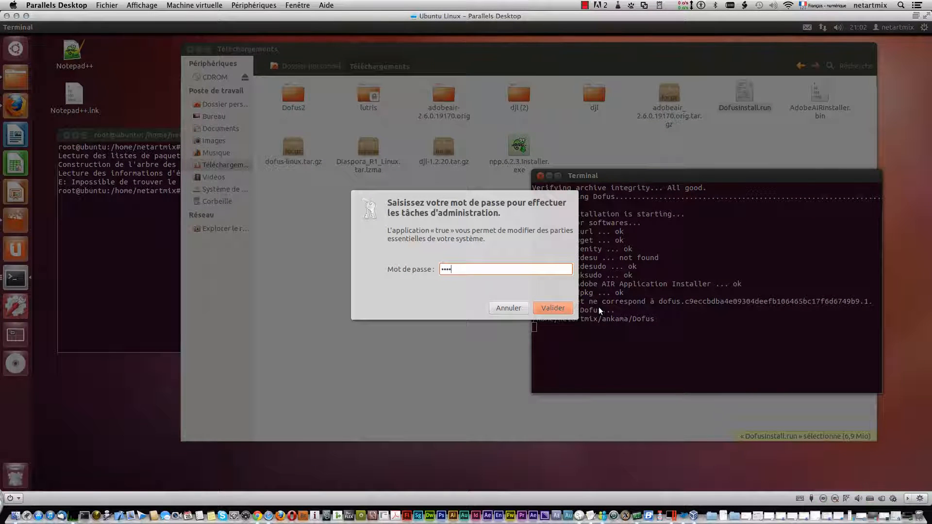
{"action": "type", "text": "***"}
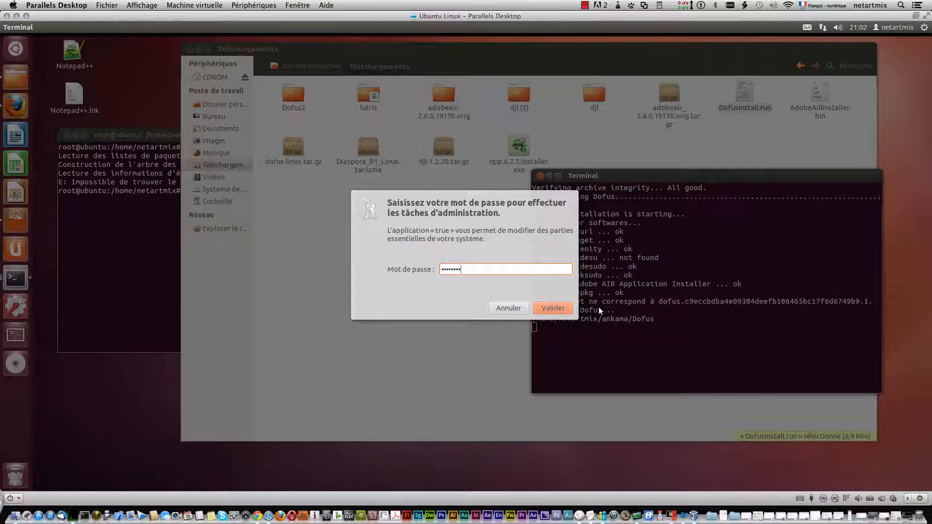
{"action": "key", "text": "Return"}
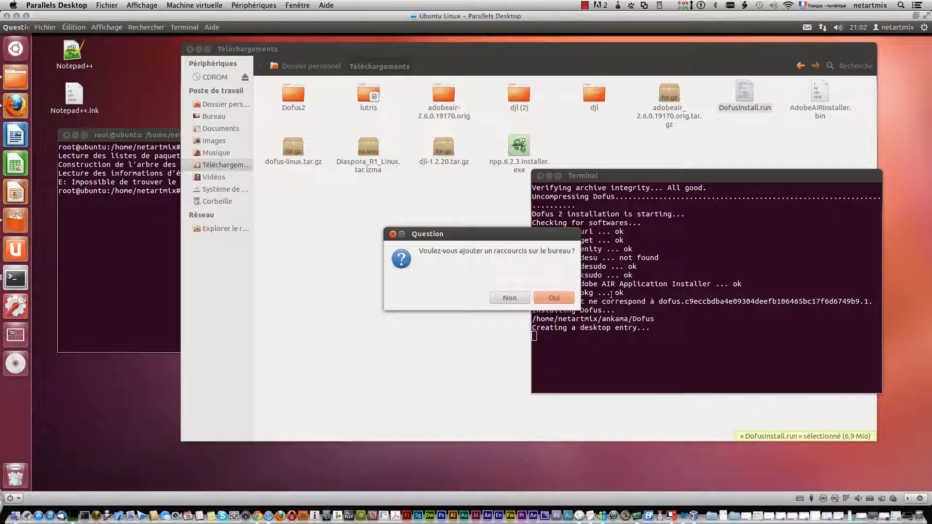
{"action": "left_click", "coordinate": [547, 300]}
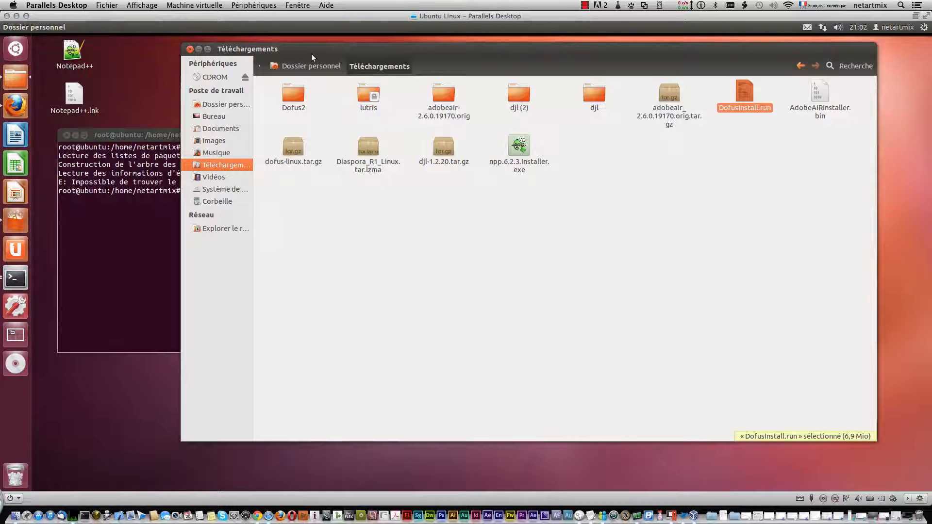
Uncover the desktop by minimising the root terminal and moving the Téléchargements window aside, and launch Dofus from its desktop shortcut.
{"action": "left_click_drag", "start_coordinate": [310, 51], "coordinate": [337, 57]}
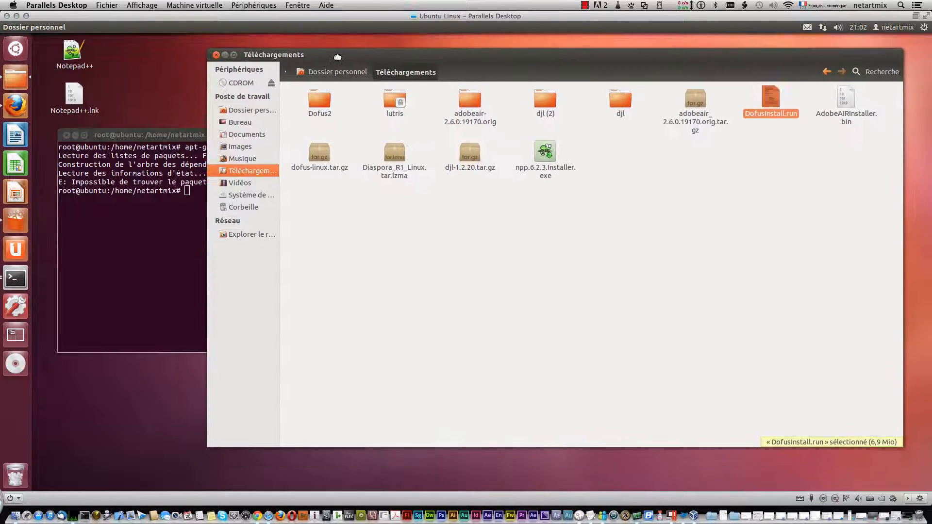
{"action": "left_click", "coordinate": [121, 135]}
{"action": "left_click", "coordinate": [74, 136]}
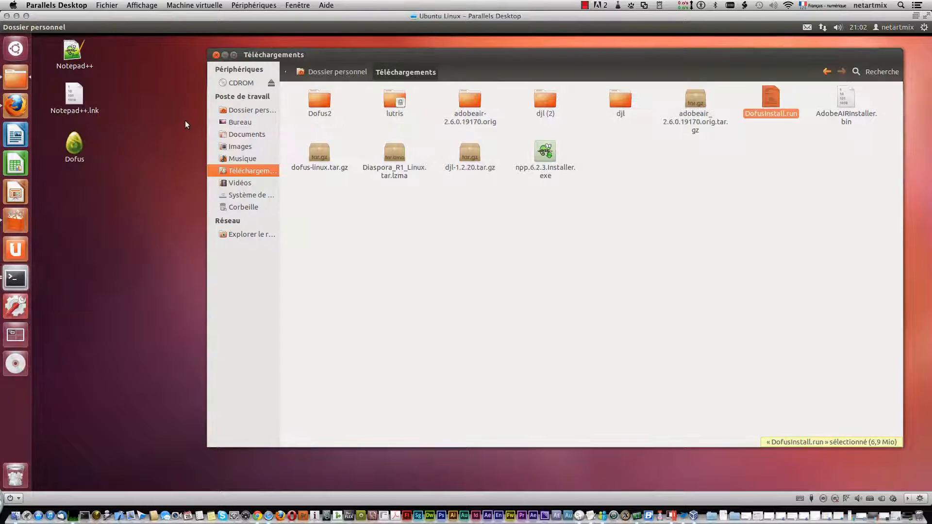
{"action": "right_click", "coordinate": [72, 149]}
{"action": "left_click", "coordinate": [95, 152]}
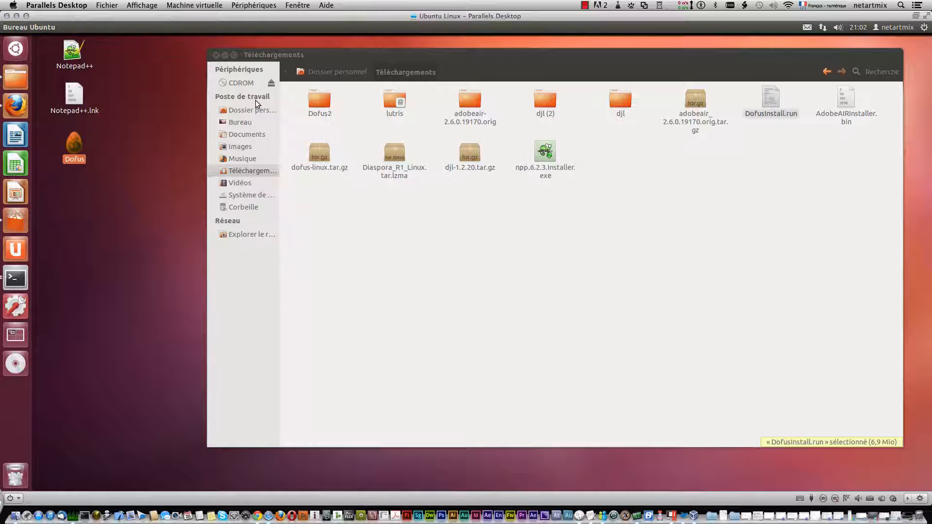
{"action": "left_click_drag", "start_coordinate": [389, 55], "coordinate": [367, 59]}
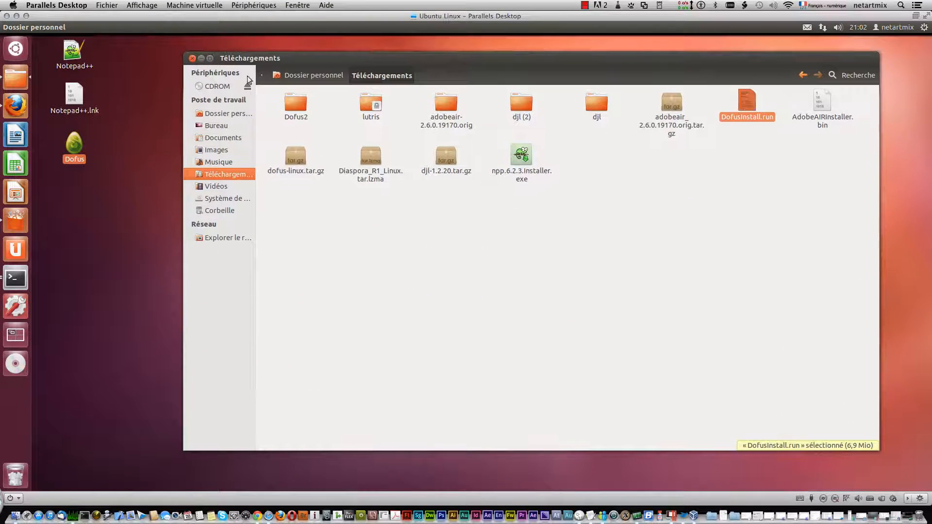
{"action": "right_click", "coordinate": [76, 141]}
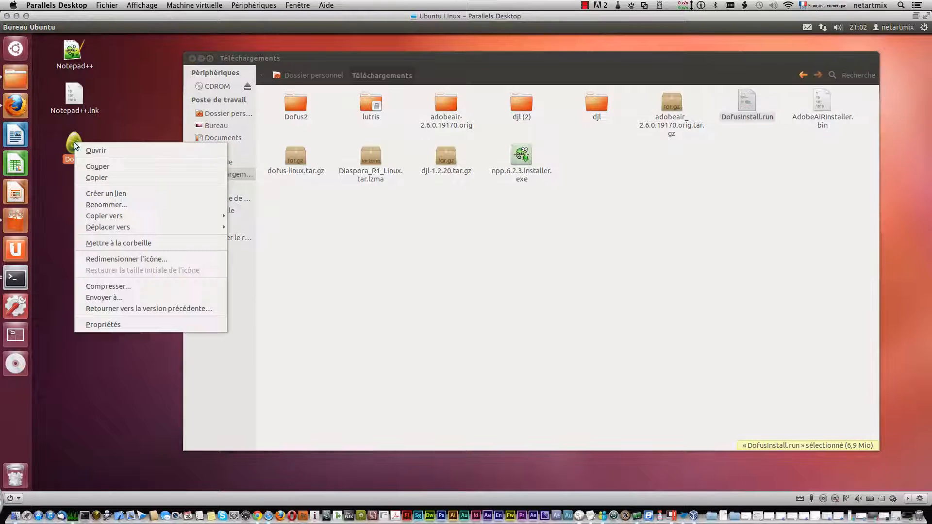
{"action": "left_click", "coordinate": [91, 150]}
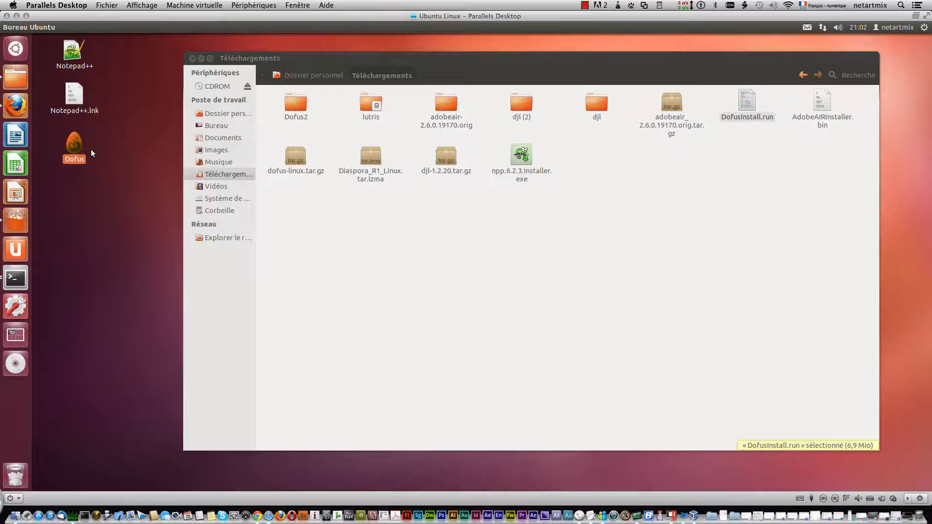
Check the general properties and execution permission of the Dofus desktop shortcut, and close its properties.
{"action": "right_click", "coordinate": [70, 145]}
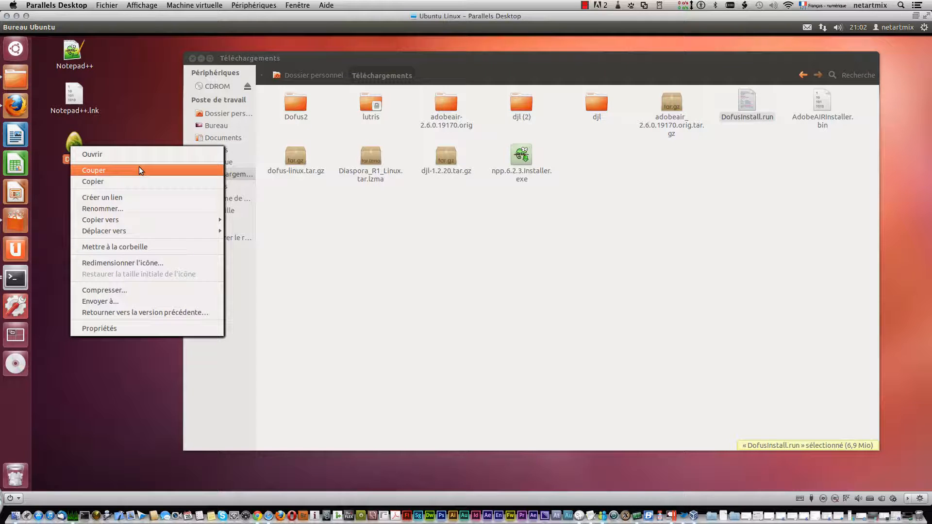
{"action": "left_click", "coordinate": [136, 326]}
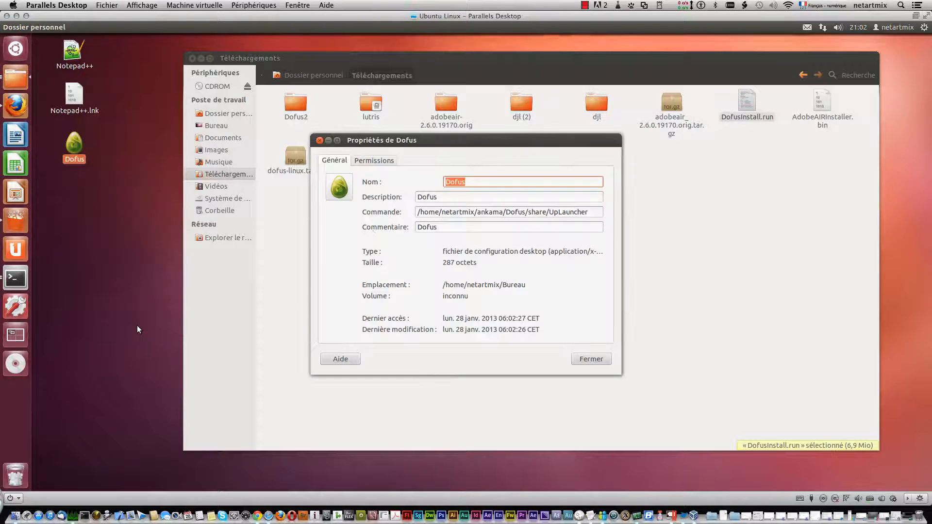
{"action": "left_click", "coordinate": [374, 160]}
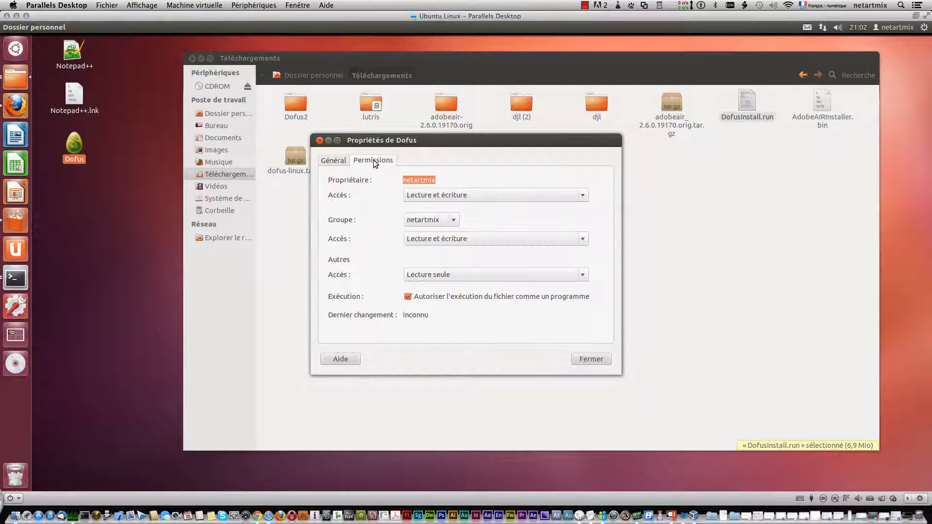
{"action": "left_click", "coordinate": [327, 163]}
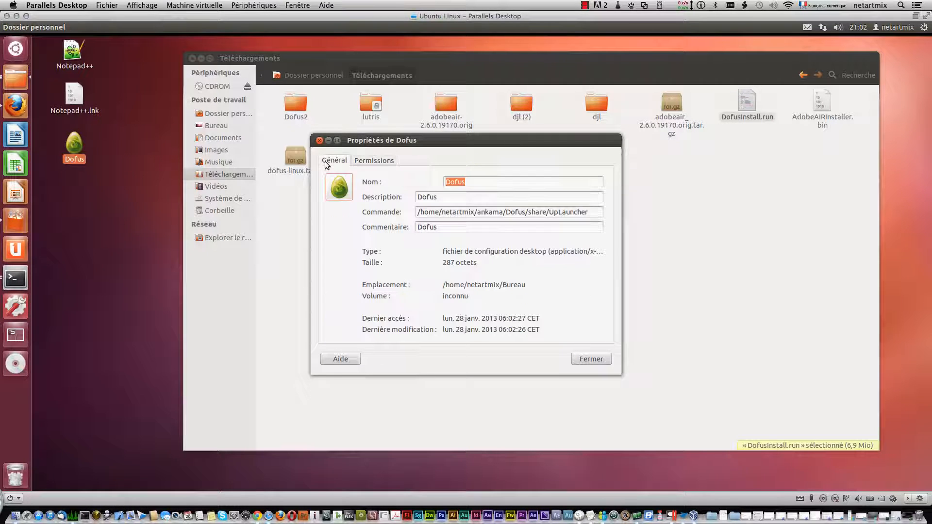
{"action": "left_click", "coordinate": [591, 359]}
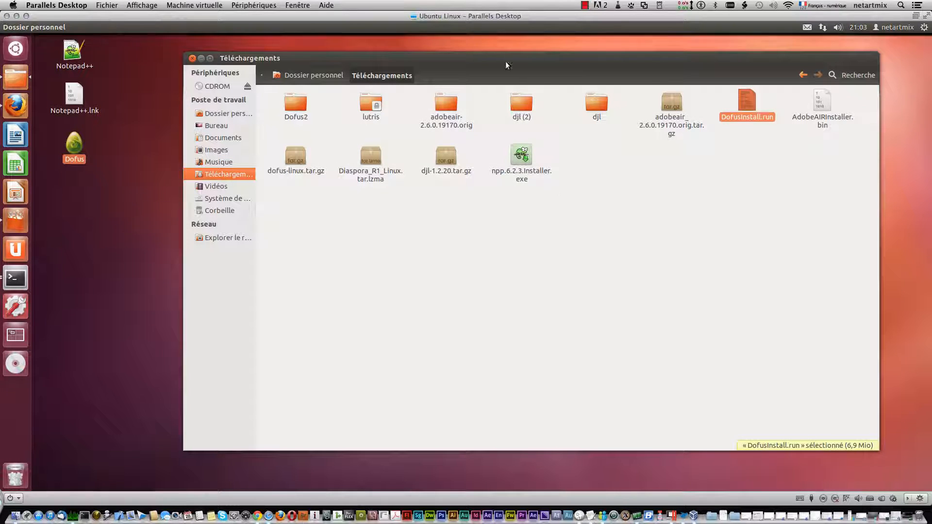
Move the Téléchargements window aside and try to open Dofus from its desktop shortcut.
{"action": "left_click_drag", "start_coordinate": [475, 59], "coordinate": [493, 78]}
{"action": "right_click", "coordinate": [77, 144]}
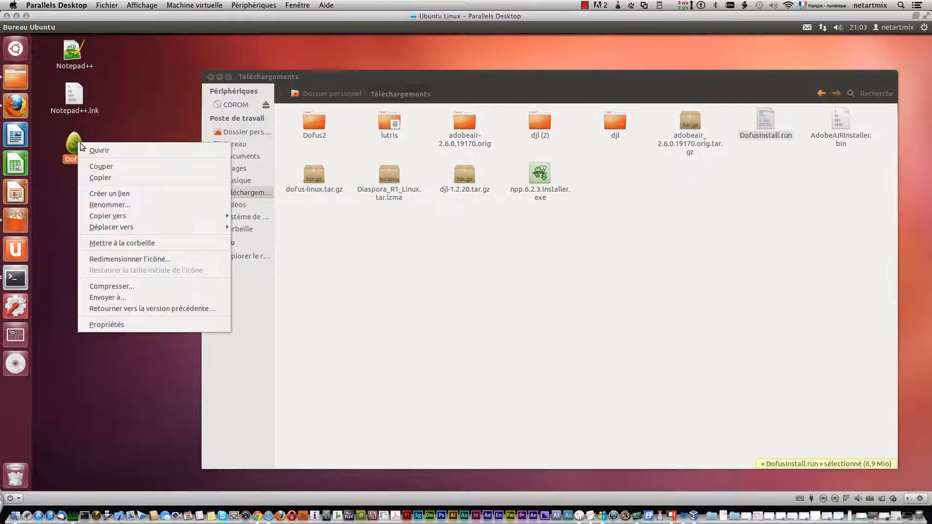
{"action": "left_click", "coordinate": [89, 147]}
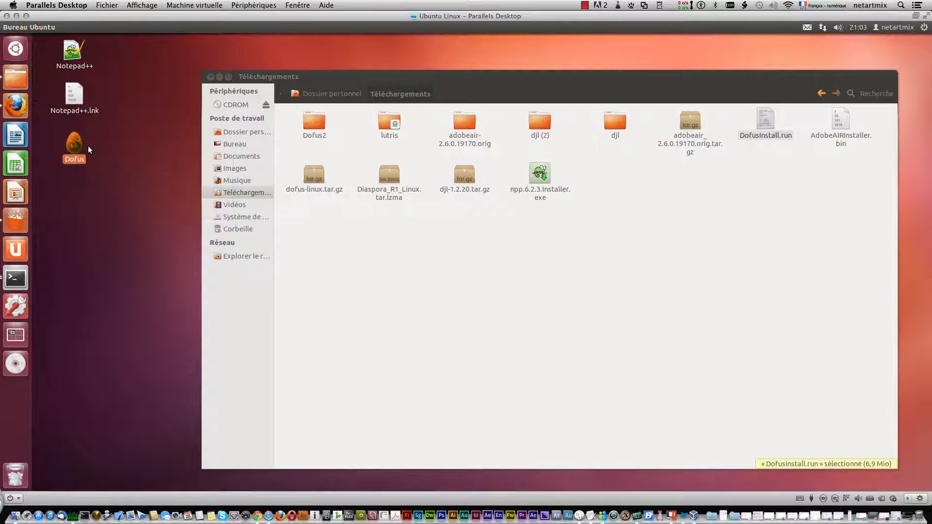
{"action": "left_click", "coordinate": [585, 5]}
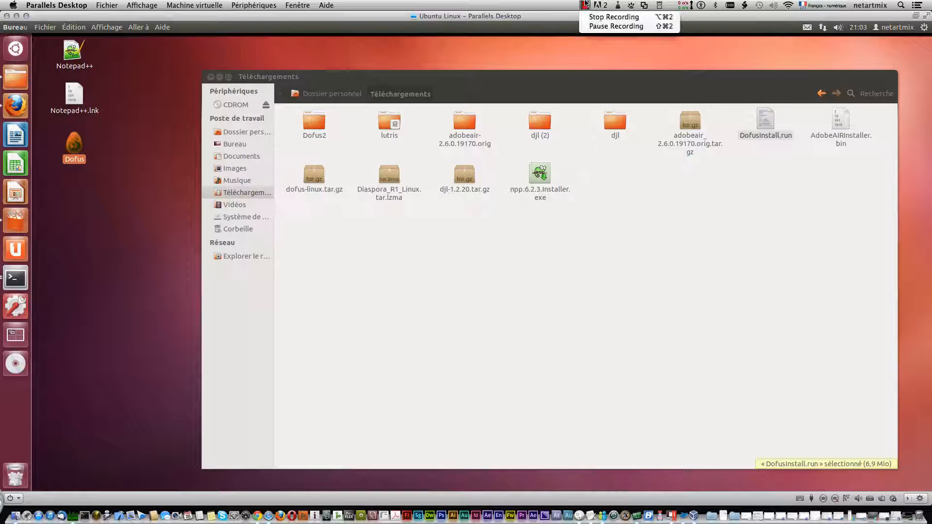
{"action": "left_click", "coordinate": [592, 27]}
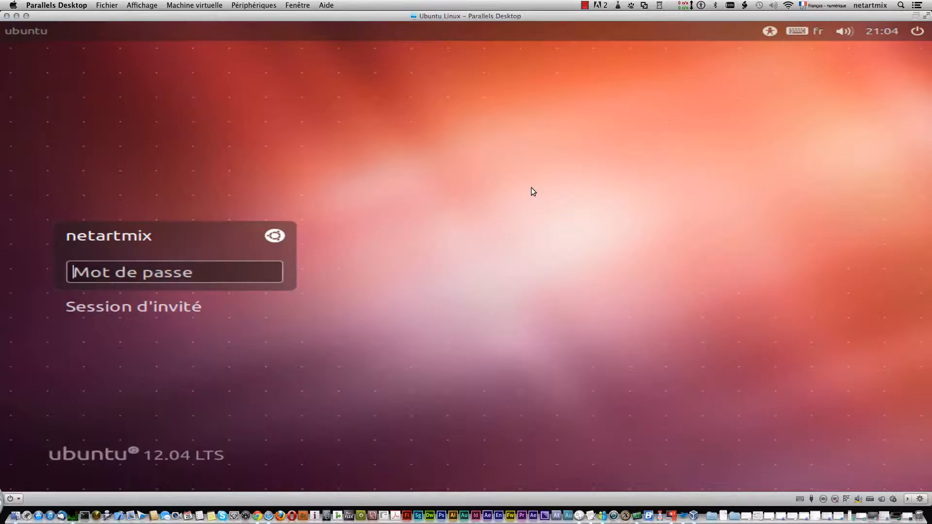
Log in to the Ubuntu session with the account password and enlarge the virtual machine window to fill the screen.
{"action": "type", "text": "********"}
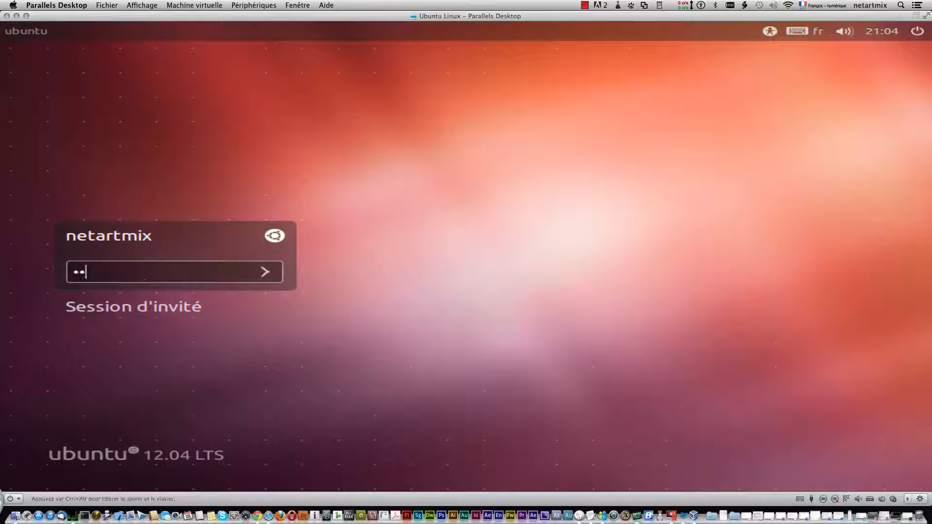
{"action": "key", "text": "Return"}
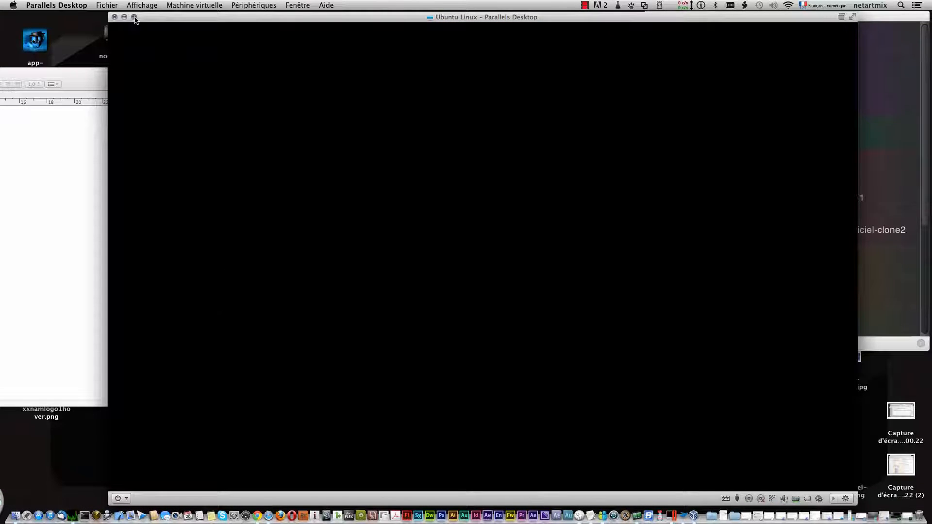
{"action": "left_click", "coordinate": [134, 17]}
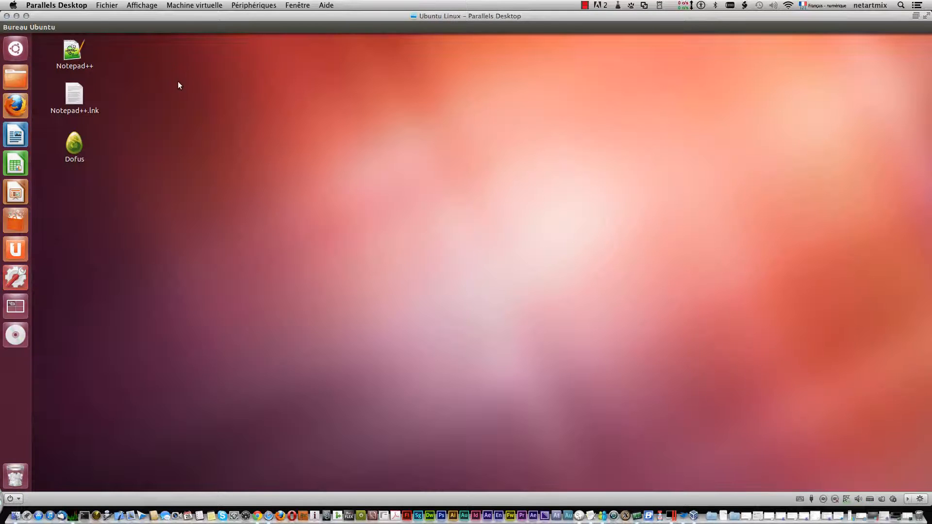
Try repeatedly to launch Dofus from its desktop shortcut in the restarted session.
{"action": "right_click", "coordinate": [66, 133]}
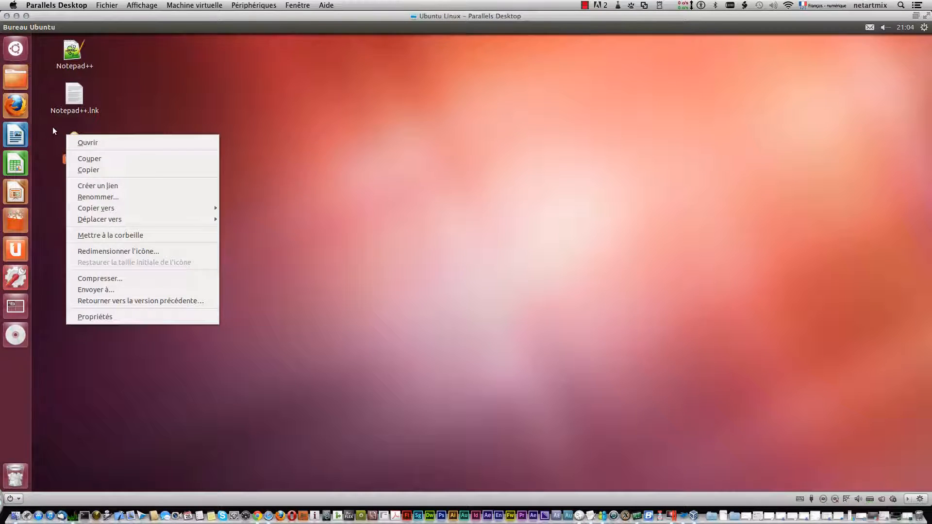
{"action": "left_click", "coordinate": [75, 138]}
{"action": "right_click", "coordinate": [77, 138]}
{"action": "left_click", "coordinate": [91, 147]}
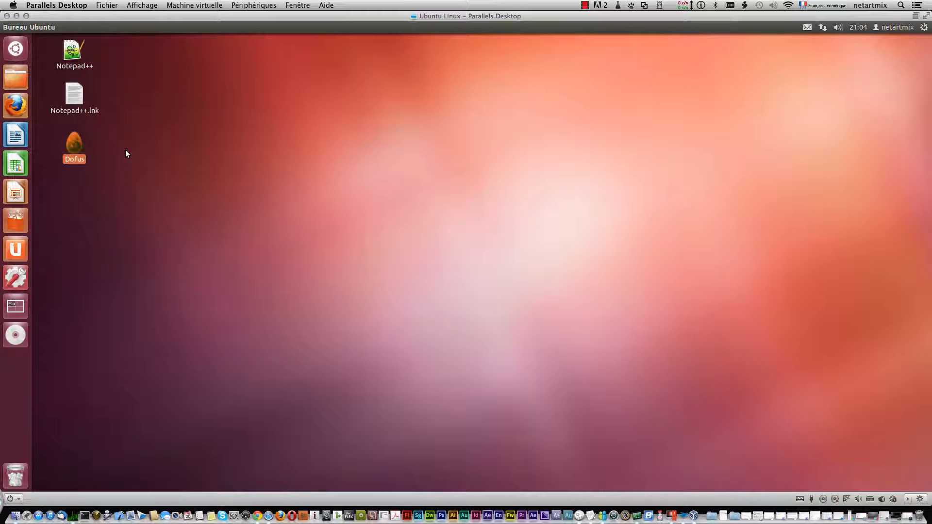
{"action": "right_click", "coordinate": [68, 141]}
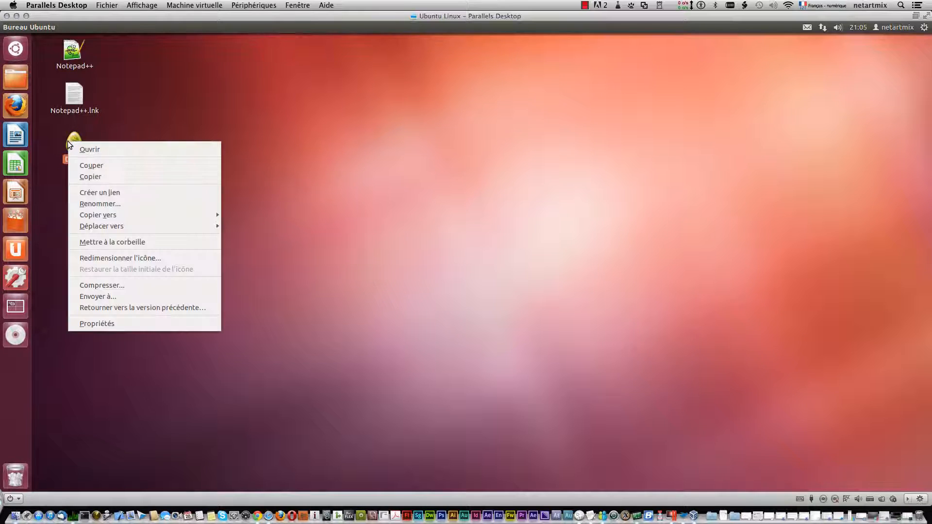
{"action": "left_click", "coordinate": [92, 147]}
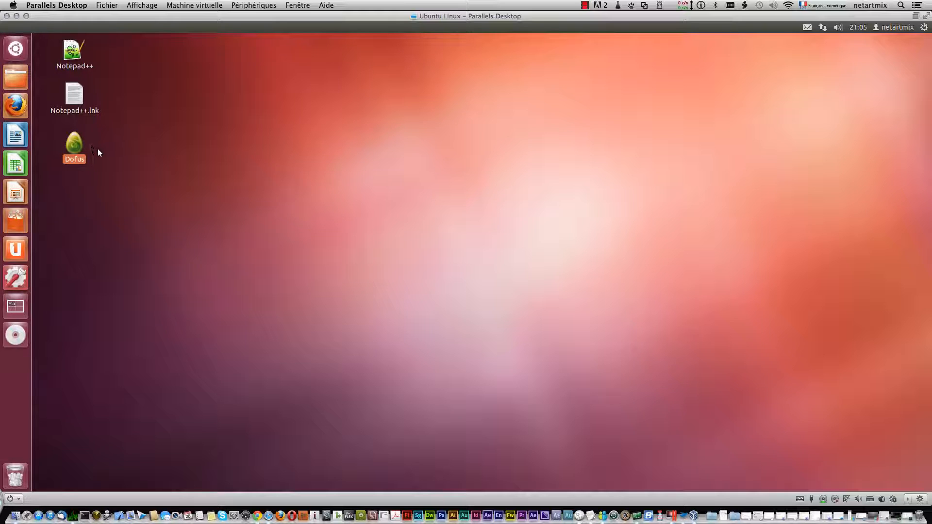
{"action": "right_click", "coordinate": [75, 147]}
{"action": "left_click", "coordinate": [146, 130]}
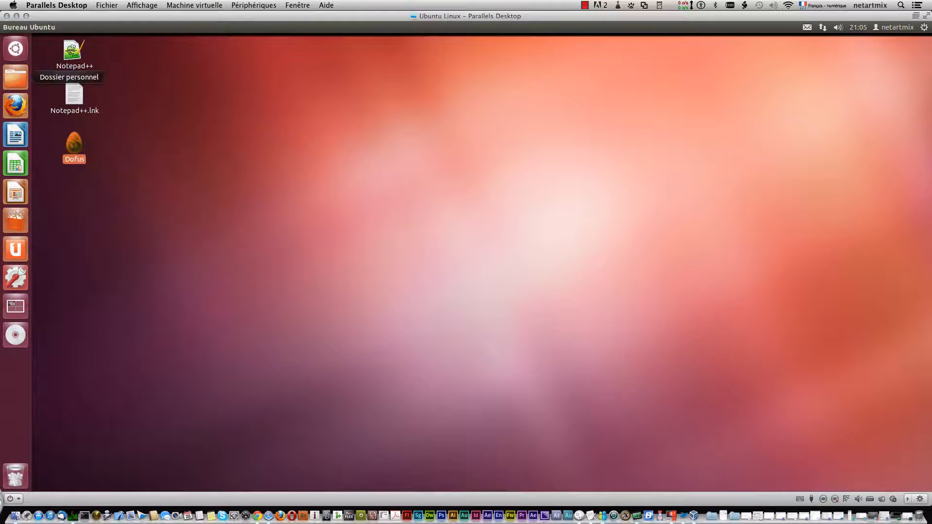
Open the Téléchargements folder from the home folder, run DofusInstall.run, and move the installer's terminal window clear of the desktop icons.
{"action": "left_click", "coordinate": [13, 77]}
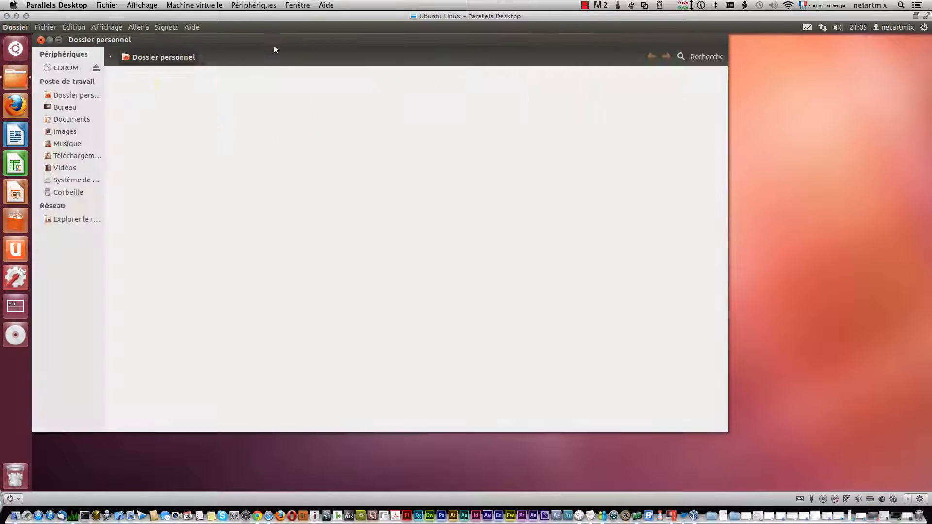
{"action": "left_click_drag", "start_coordinate": [264, 40], "coordinate": [403, 75]}
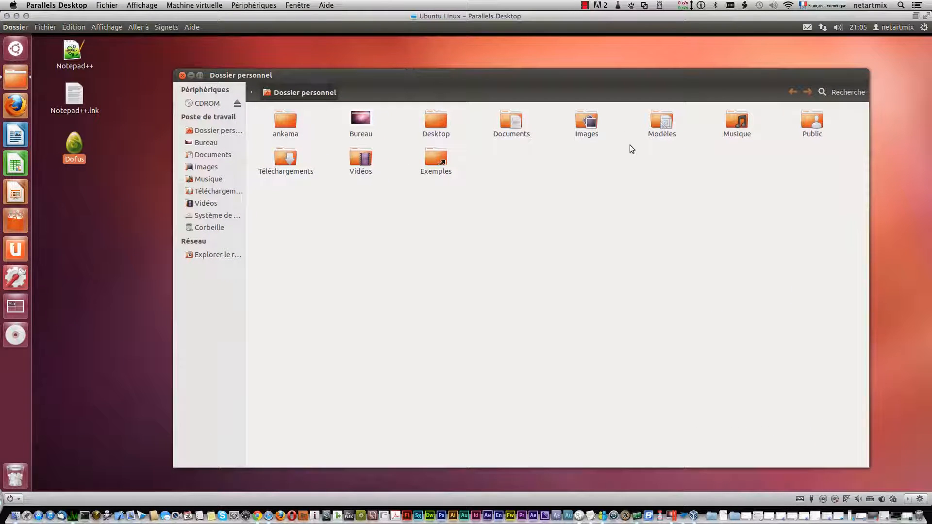
{"action": "double_click", "coordinate": [291, 156]}
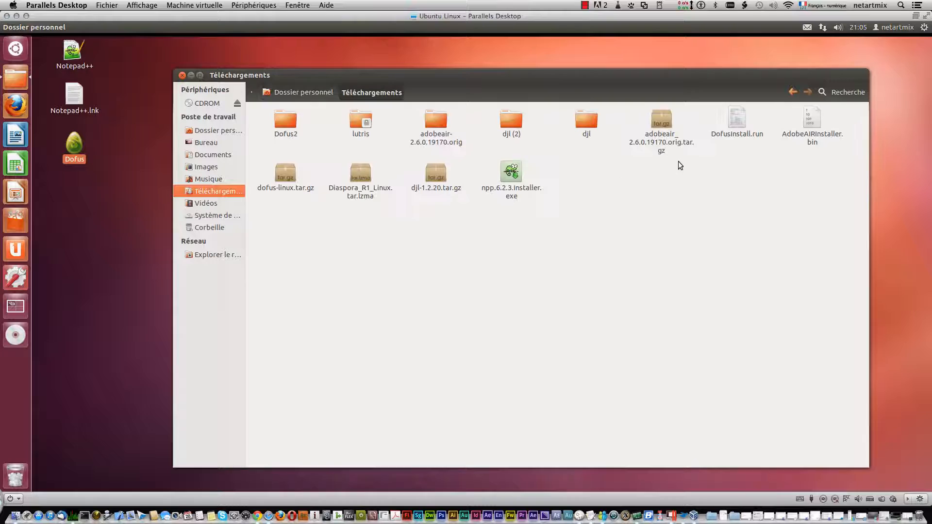
{"action": "right_click", "coordinate": [728, 118]}
{"action": "left_click", "coordinate": [745, 126]}
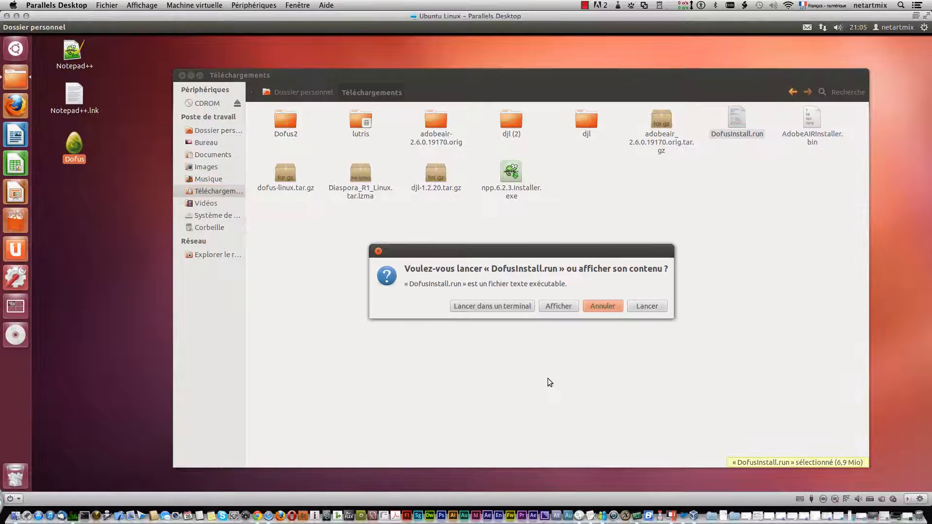
{"action": "left_click", "coordinate": [640, 305]}
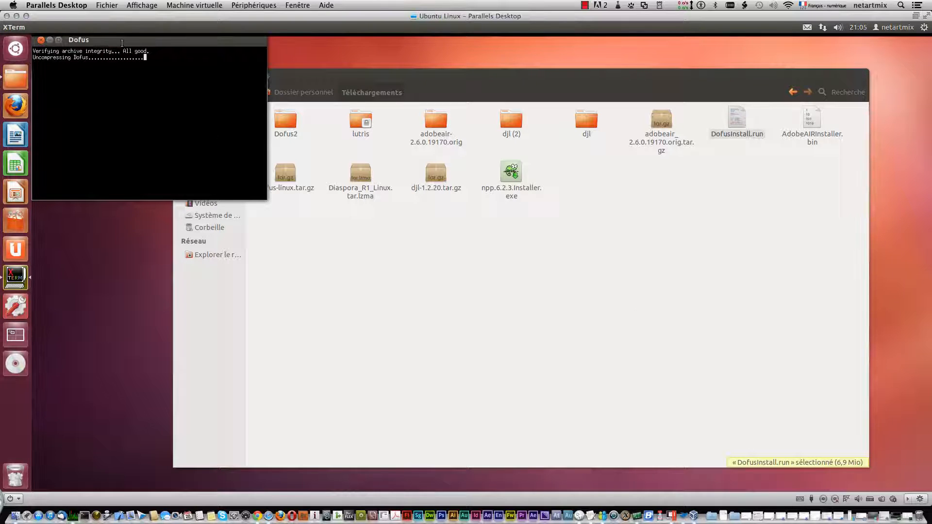
{"action": "left_click_drag", "start_coordinate": [291, 141], "coordinate": [250, 135]}
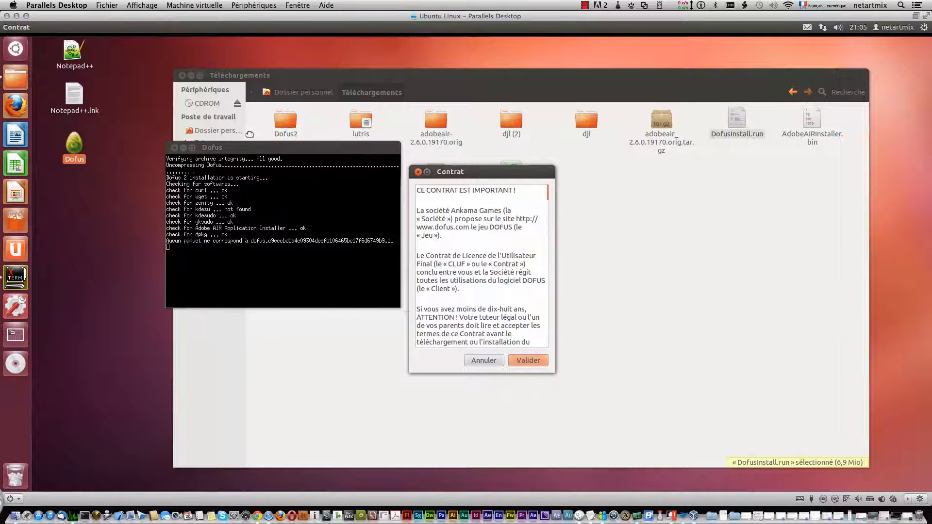
Accept the DOFUS licence contract and confirm installing into the home folder's existing, non-empty ankama/Dofus directory.
{"action": "left_click", "coordinate": [521, 363]}
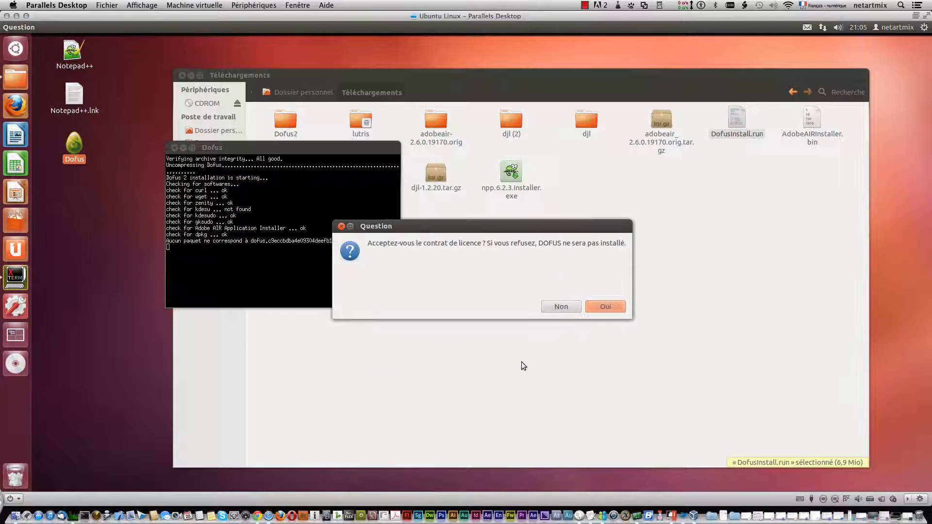
{"action": "left_click", "coordinate": [612, 307]}
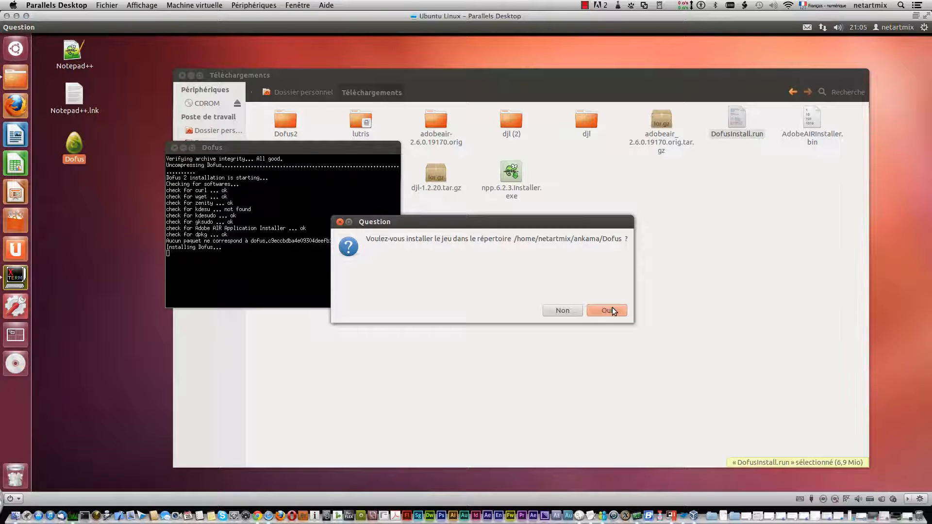
{"action": "left_click", "coordinate": [613, 310]}
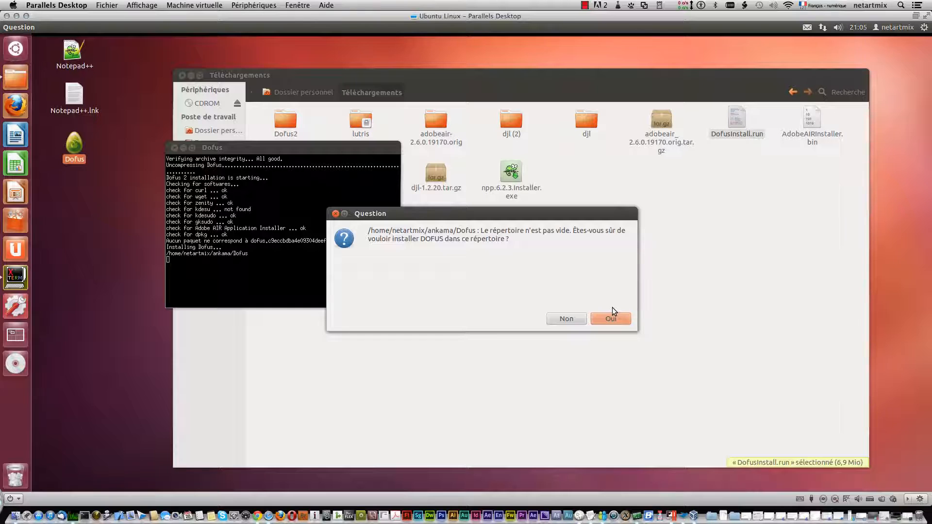
{"action": "left_click", "coordinate": [612, 316]}
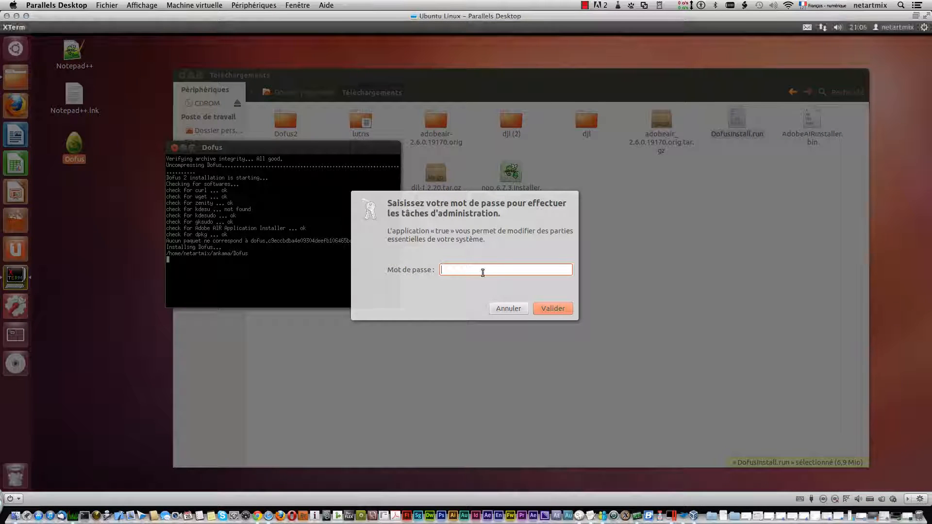
Enter the administrator password to authorise the reinstallation and agree to add a desktop shortcut.
{"action": "type", "text": "••••"}
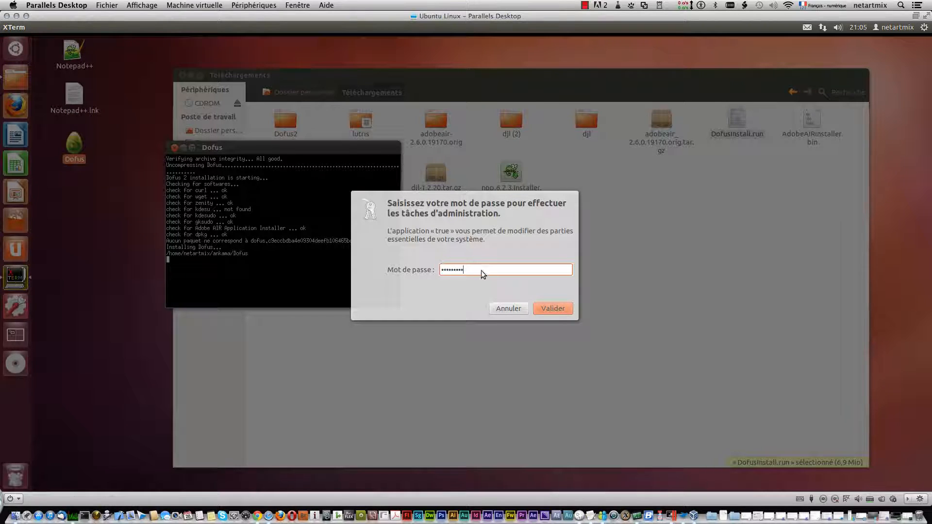
{"action": "key", "text": "Return"}
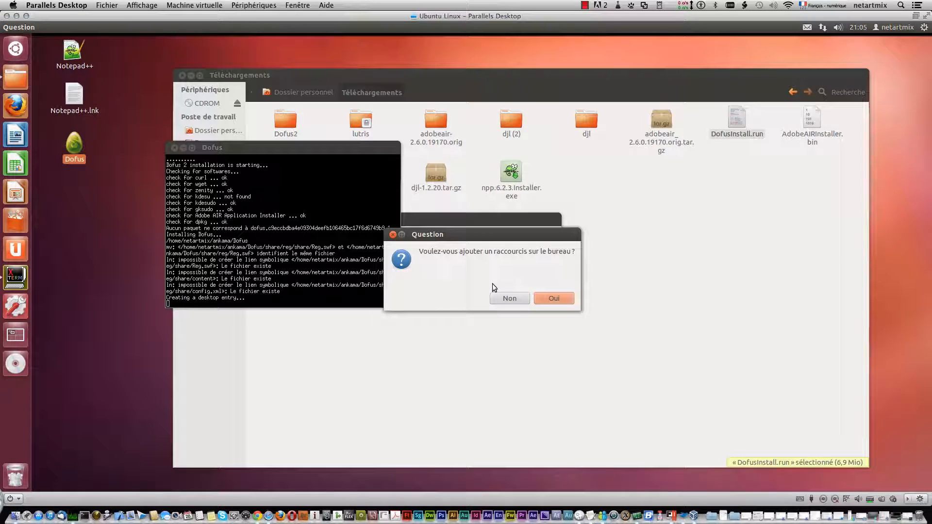
{"action": "left_click", "coordinate": [548, 297]}
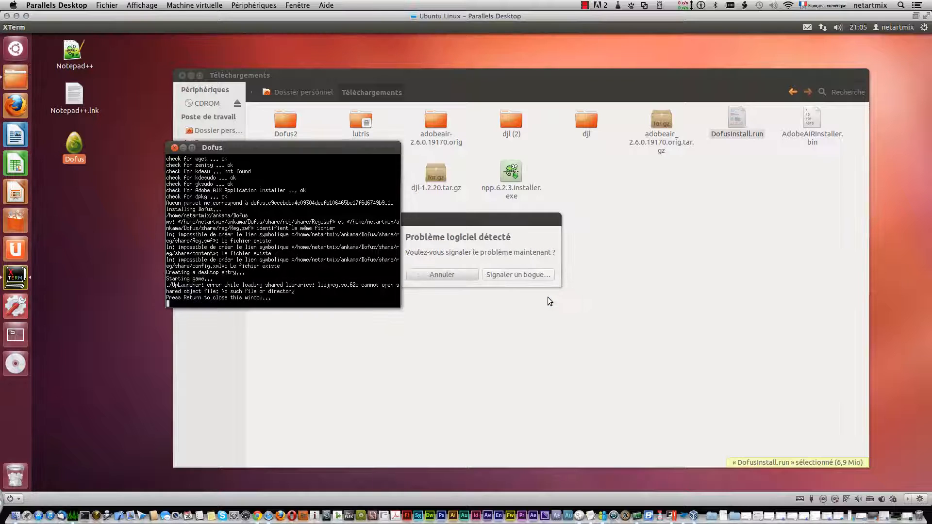
Cancel the software problem report at its password request and close the finished Dofus installer terminal.
{"action": "left_click", "coordinate": [533, 275]}
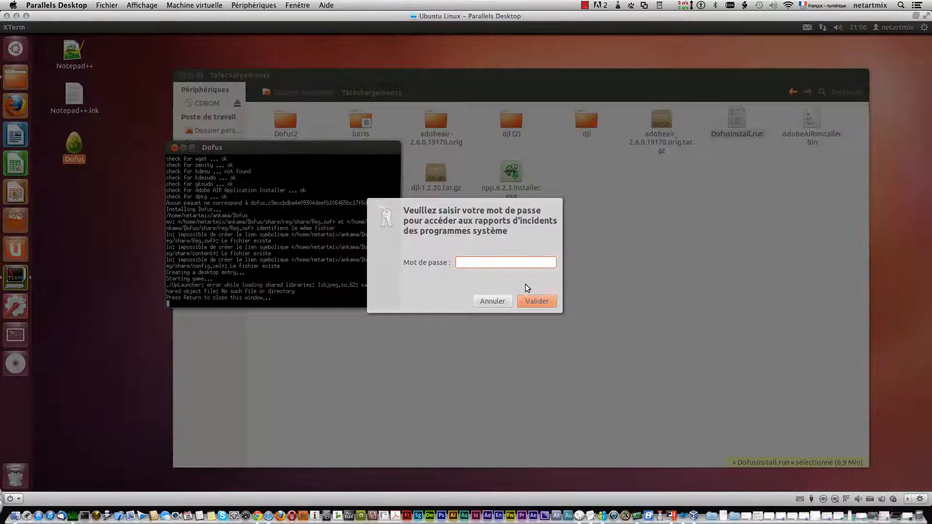
{"action": "left_click", "coordinate": [485, 300]}
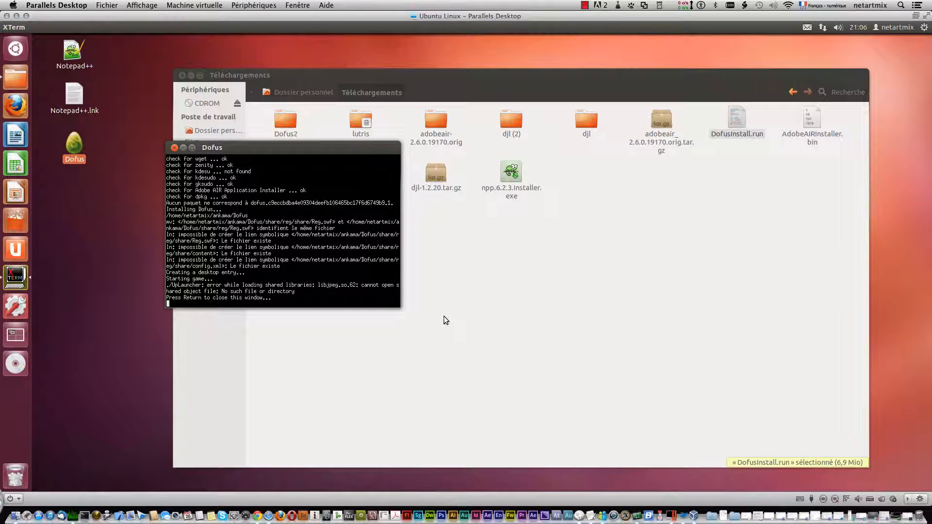
{"action": "key", "text": "Return"}
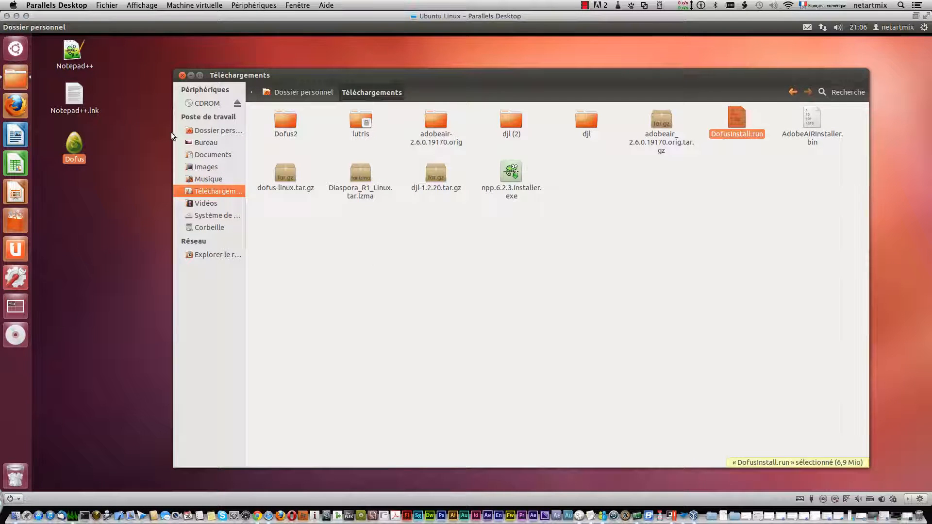
Return to the home folder and open the Dofus folder inside ankama.
{"action": "left_click", "coordinate": [270, 93]}
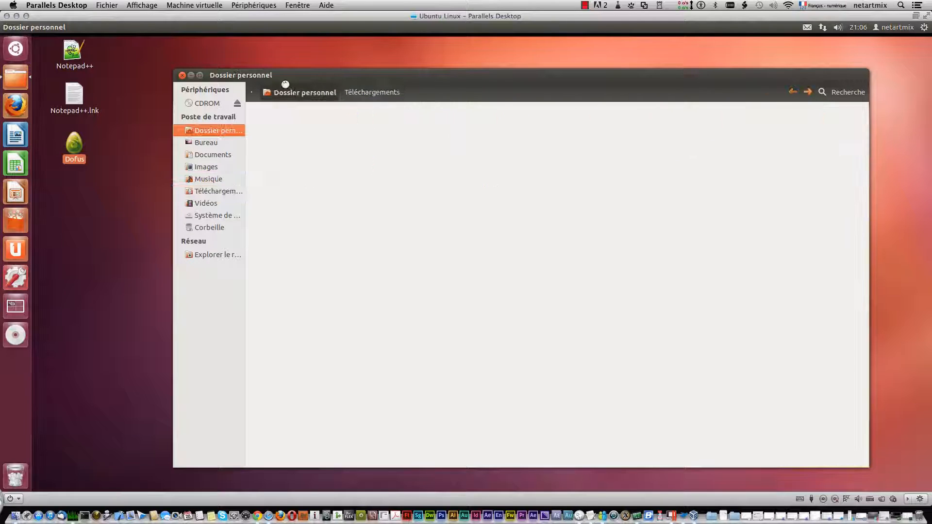
{"action": "left_click", "coordinate": [684, 176]}
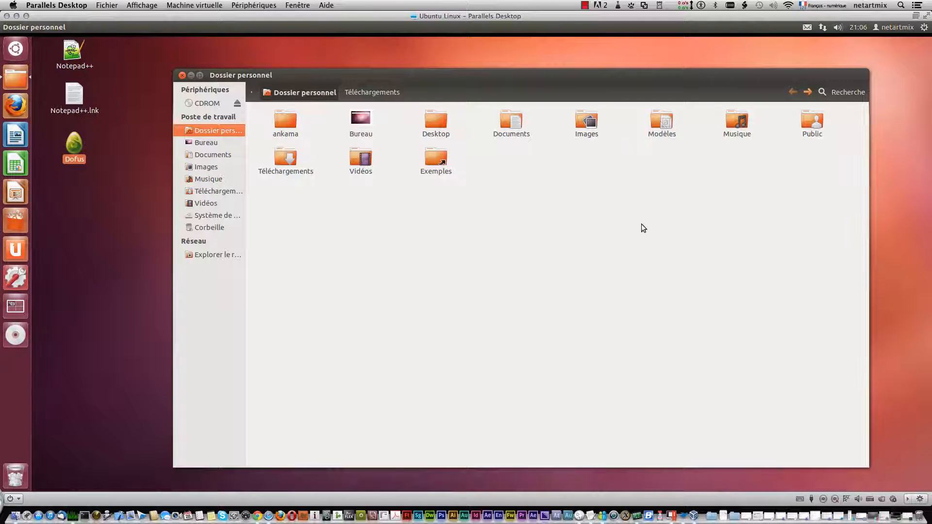
{"action": "double_click", "coordinate": [274, 119]}
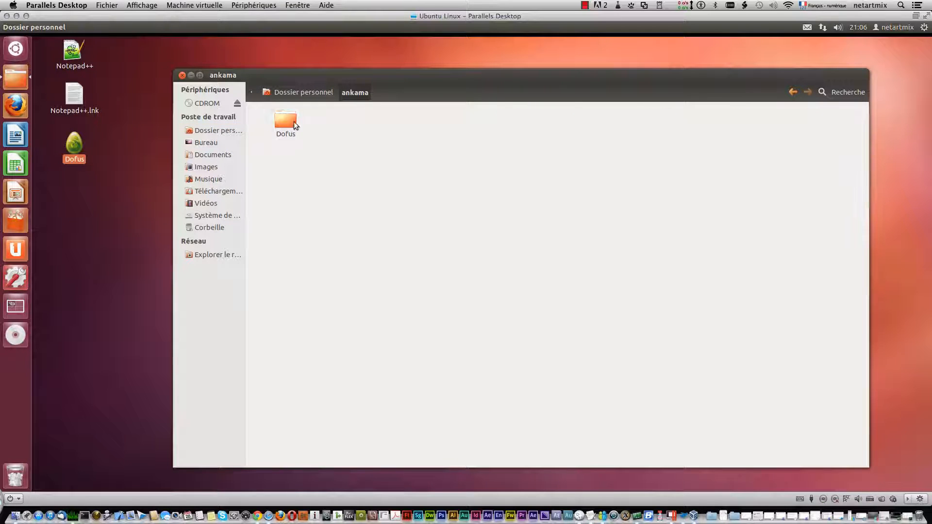
{"action": "double_click", "coordinate": [293, 122]}
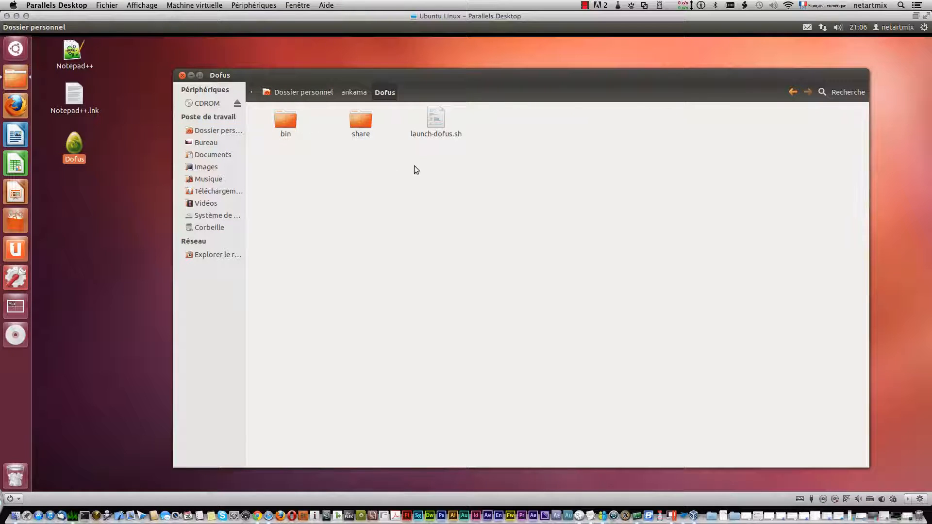
Run the launch-dofus.sh script in a terminal to start the game.
{"action": "left_click", "coordinate": [433, 117]}
{"action": "right_click", "coordinate": [434, 117]}
{"action": "left_click", "coordinate": [463, 123]}
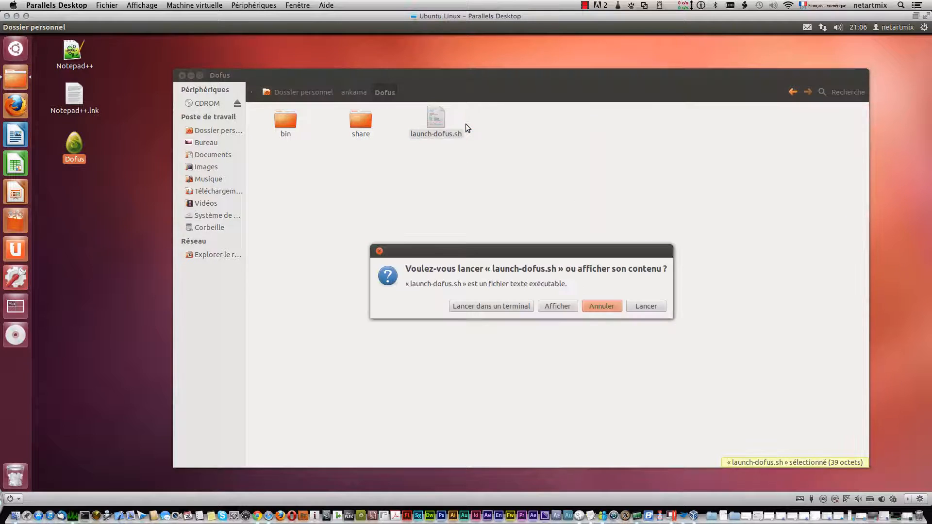
{"action": "left_click", "coordinate": [506, 307]}
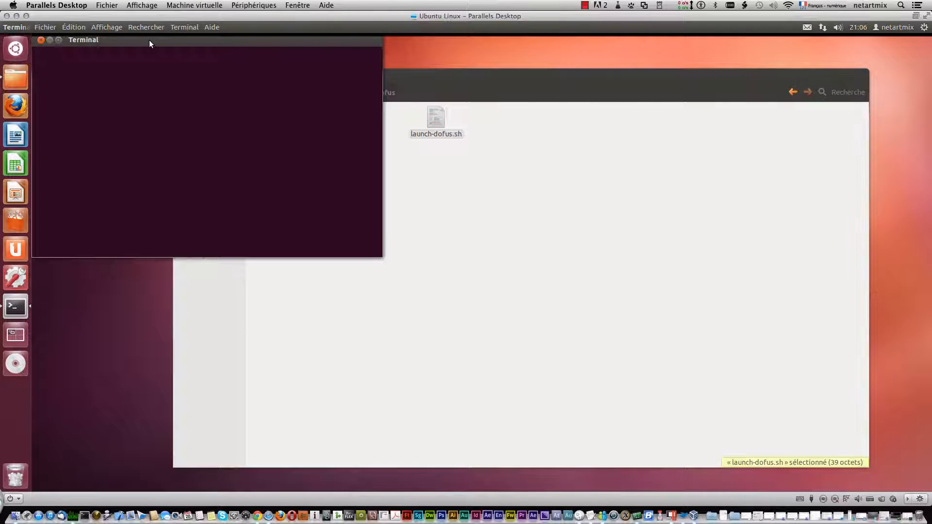
{"action": "left_click", "coordinate": [105, 220]}
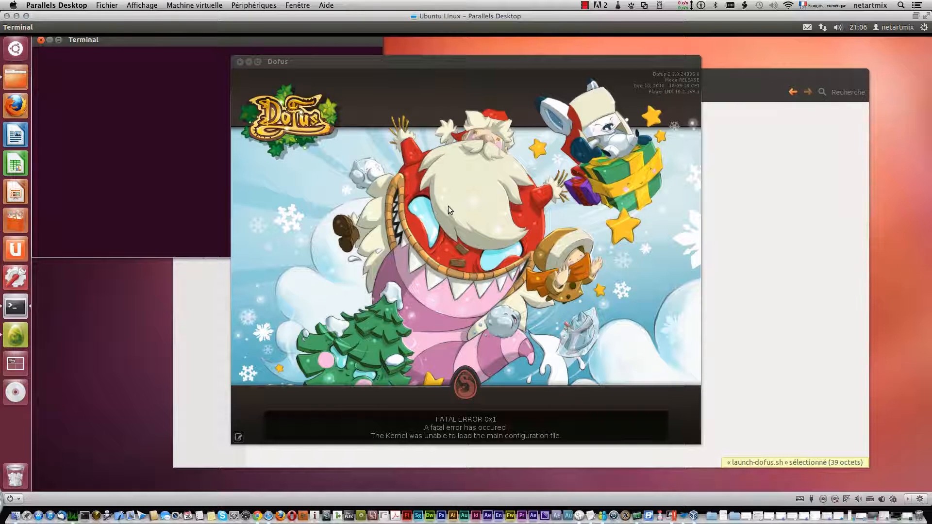
Show the fatal error's details in the Dofus window and return to the splash artwork.
{"action": "left_click", "coordinate": [501, 418]}
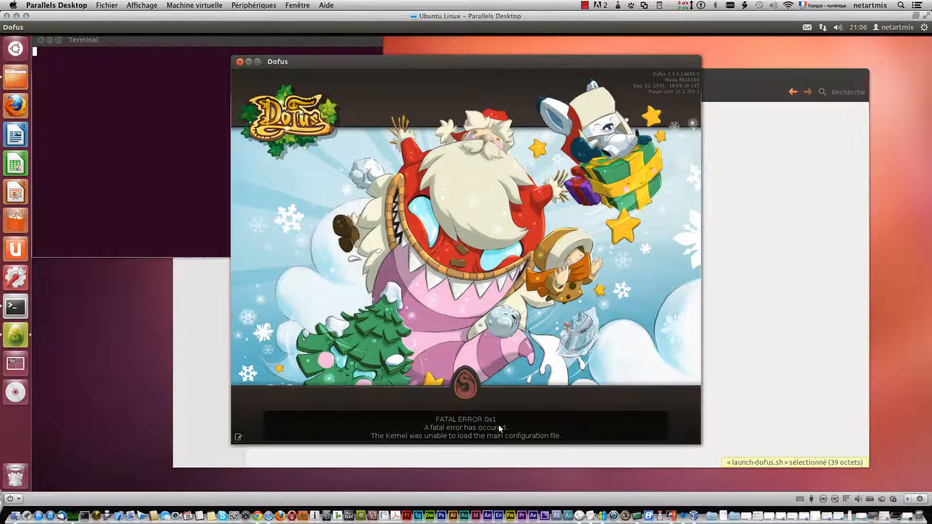
{"action": "left_click", "coordinate": [238, 438]}
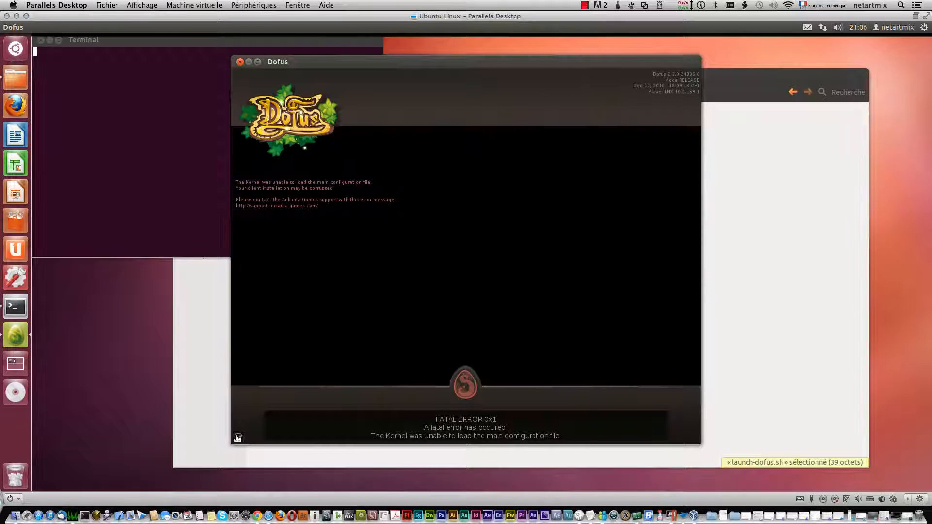
{"action": "left_click", "coordinate": [239, 437]}
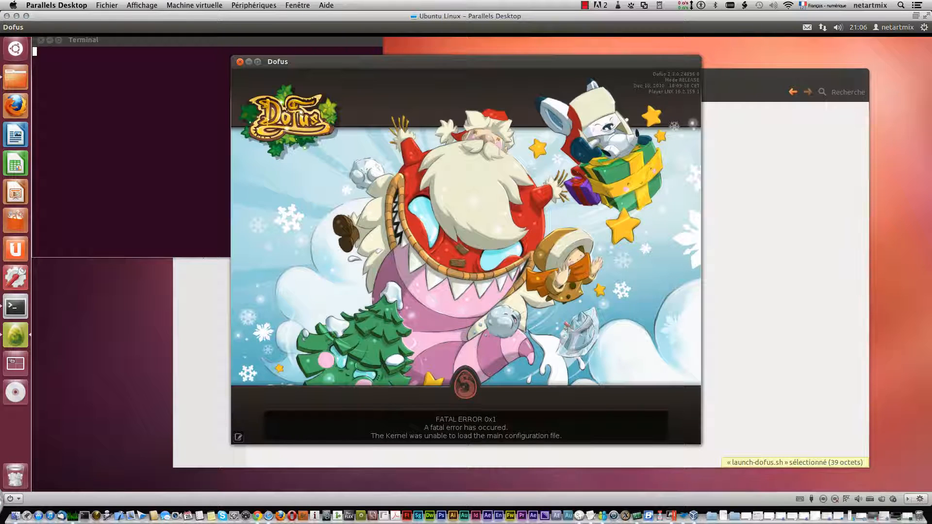
{"action": "left_click", "coordinate": [584, 5]}
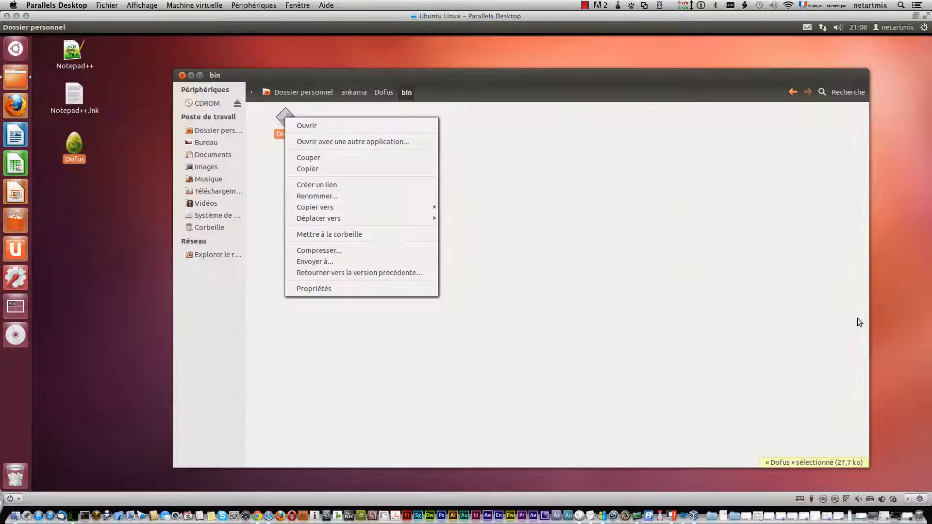
Go back to the Dofus folder, reopen its bin subfolder and launch the Dofus executable from there.
{"action": "left_click", "coordinate": [586, 258]}
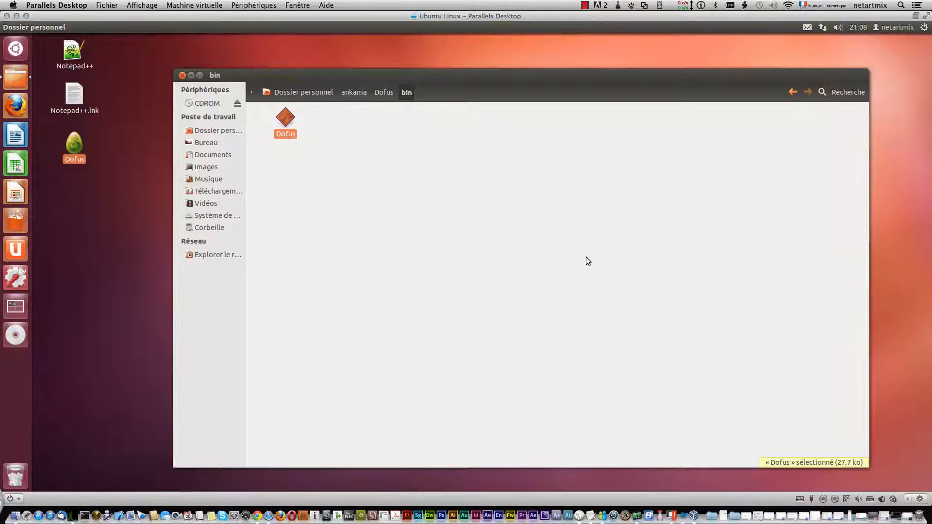
{"action": "left_click", "coordinate": [384, 92]}
{"action": "left_click", "coordinate": [302, 122]}
{"action": "right_click", "coordinate": [301, 122]}
{"action": "left_click", "coordinate": [307, 122]}
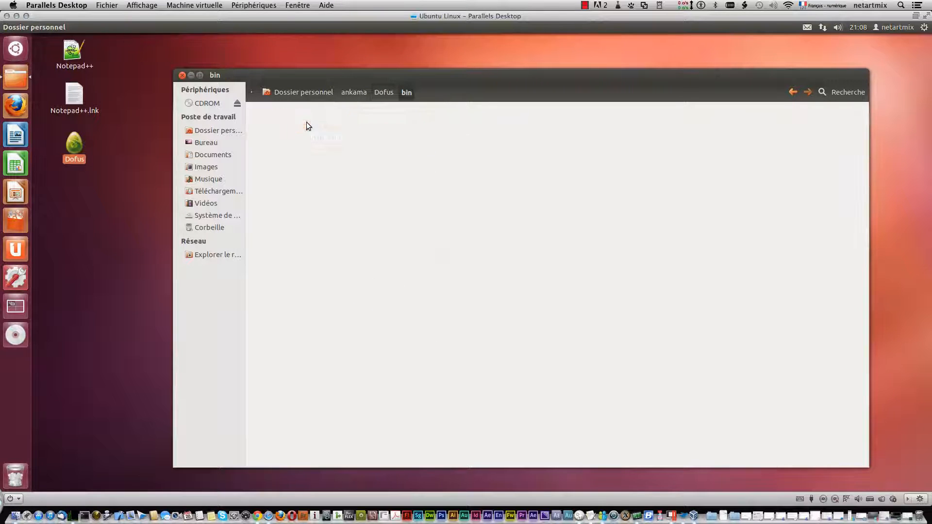
{"action": "right_click", "coordinate": [286, 120]}
{"action": "left_click", "coordinate": [301, 124]}
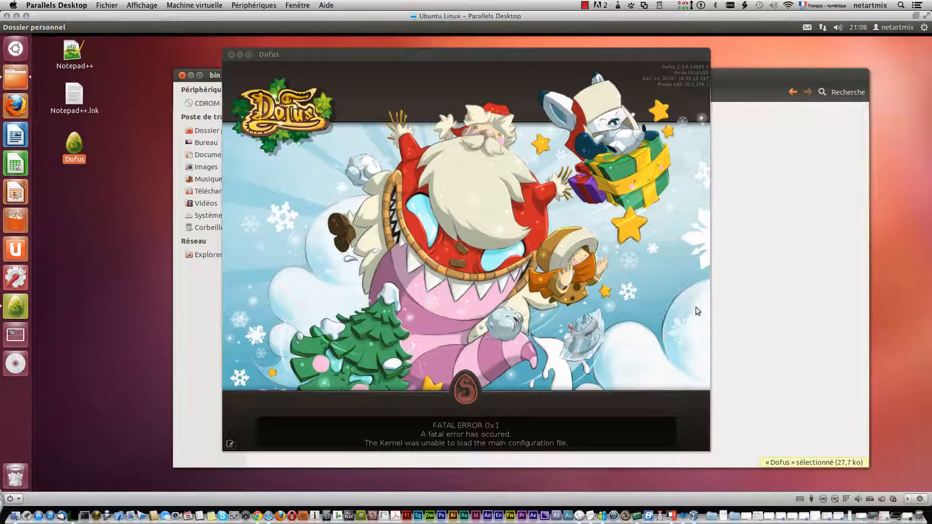
Show the error details in the newly launched Dofus window.
{"action": "left_click", "coordinate": [512, 243]}
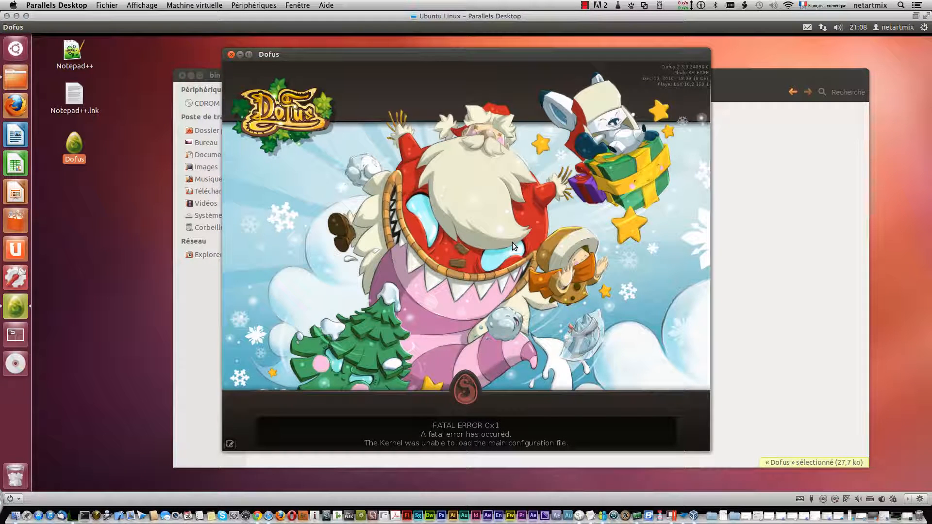
{"action": "left_click", "coordinate": [230, 443]}
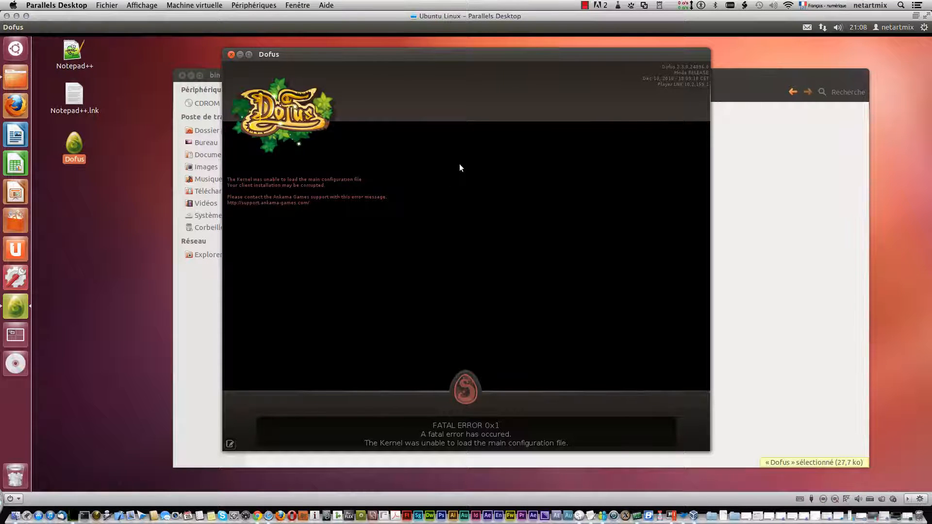
{"action": "left_click", "coordinate": [585, 6]}
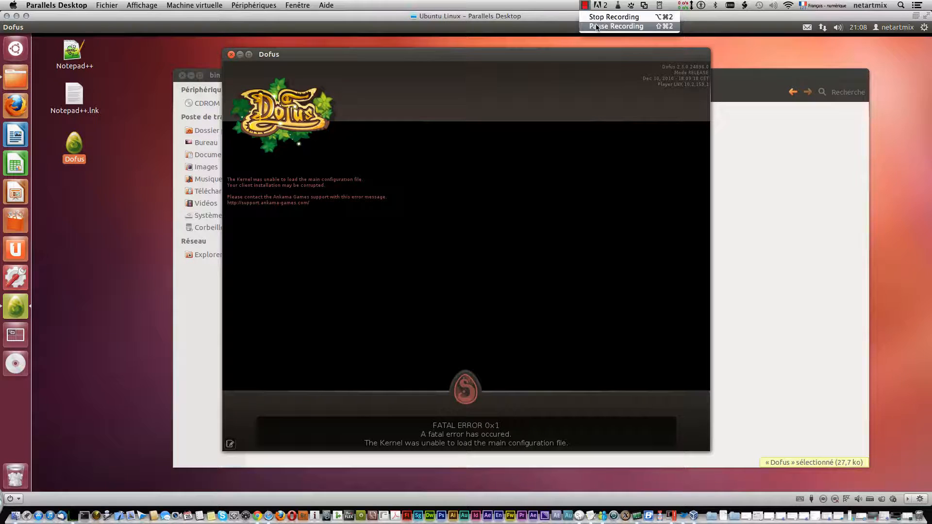
{"action": "left_click", "coordinate": [597, 27]}
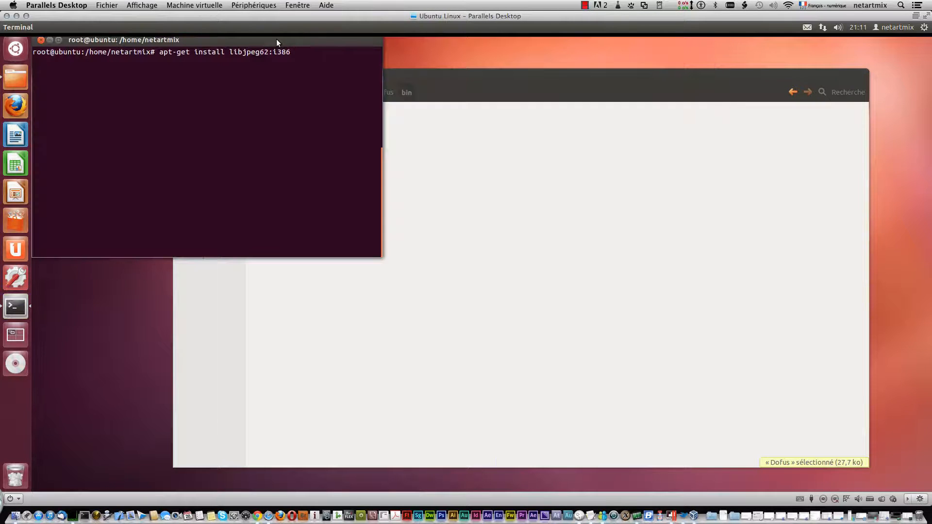
{"action": "left_click_drag", "start_coordinate": [276, 40], "coordinate": [410, 236]}
{"action": "scroll", "coordinate": [409, 236], "scroll_direction": "down", "scroll_amount": 8}
{"action": "left_click", "coordinate": [440, 231]}
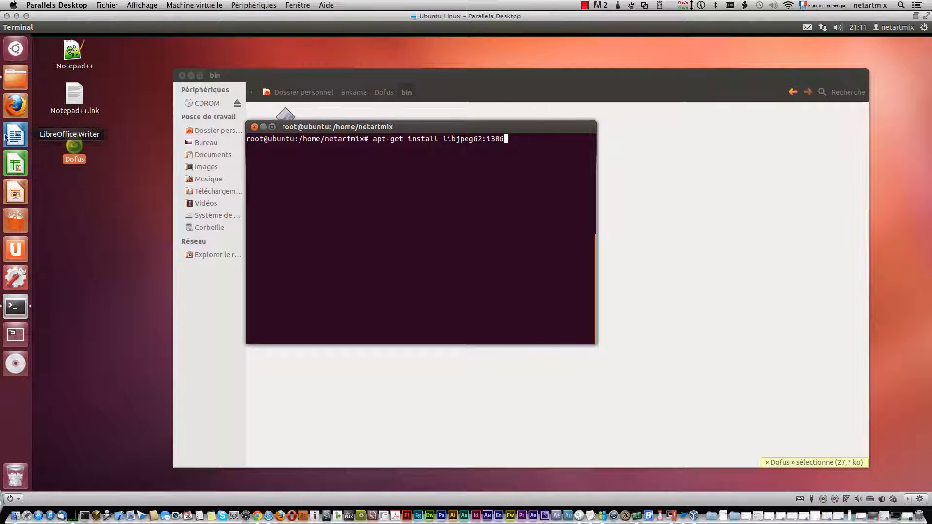
Launch Dofus from its desktop shortcut and highlight the apt-get install libjpeg62:i386 command in the terminal while it updates.
{"action": "right_click", "coordinate": [73, 146]}
{"action": "left_click", "coordinate": [121, 152]}
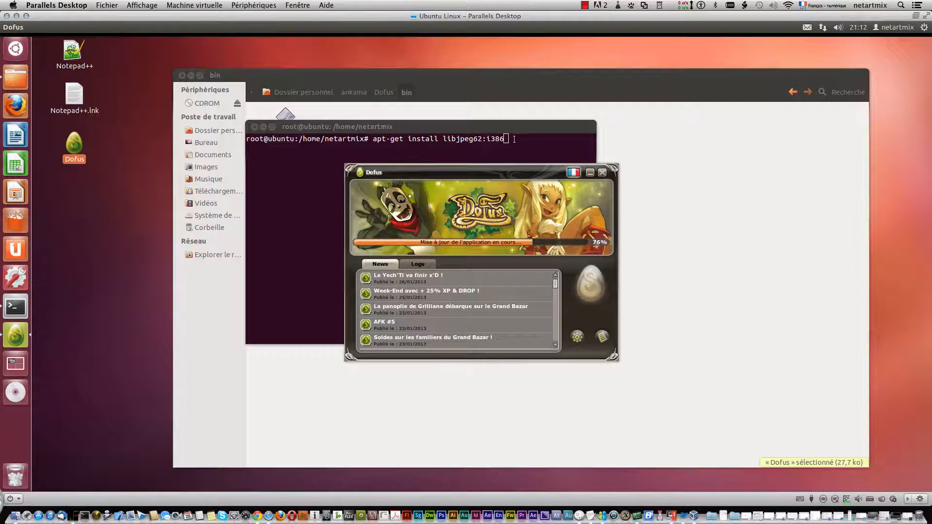
{"action": "left_click_drag", "start_coordinate": [514, 140], "coordinate": [372, 140]}
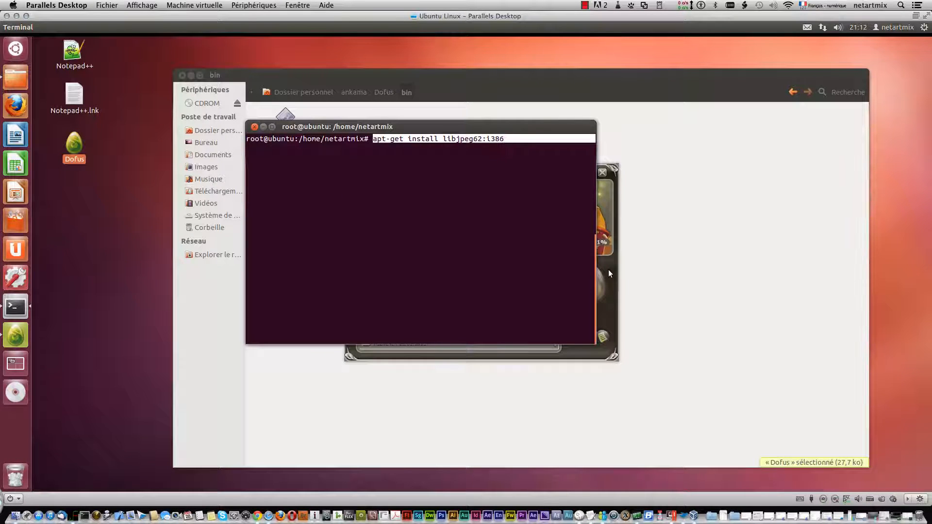
{"action": "left_click", "coordinate": [609, 271]}
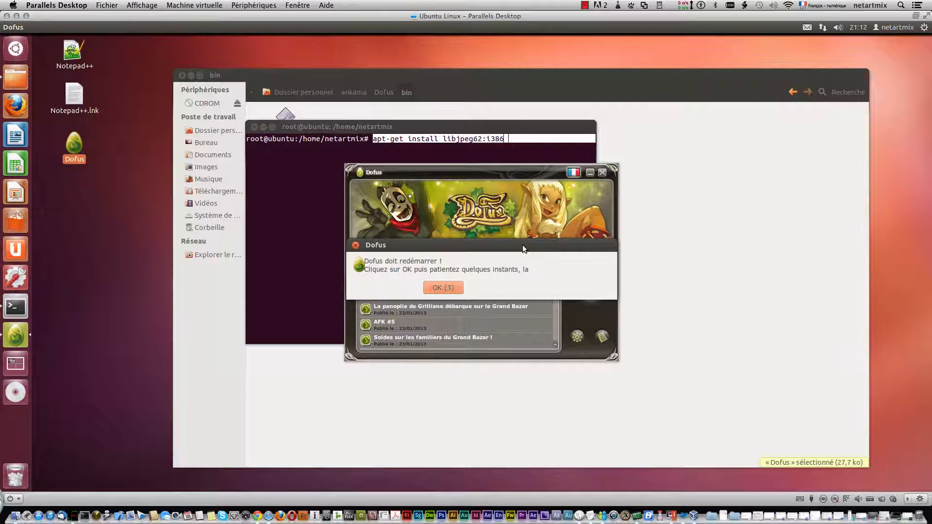
Accept the Dofus updater's restart request and display its download logs.
{"action": "left_click", "coordinate": [457, 288]}
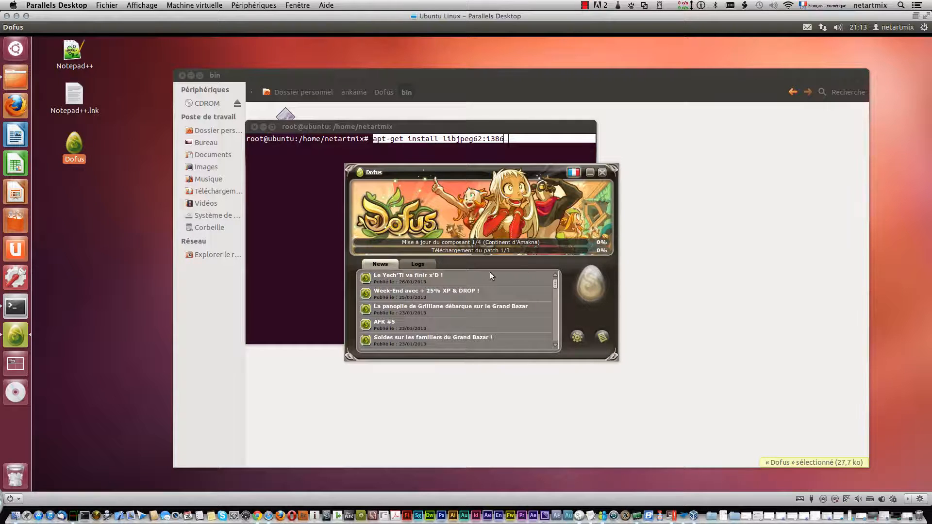
{"action": "left_click", "coordinate": [427, 264]}
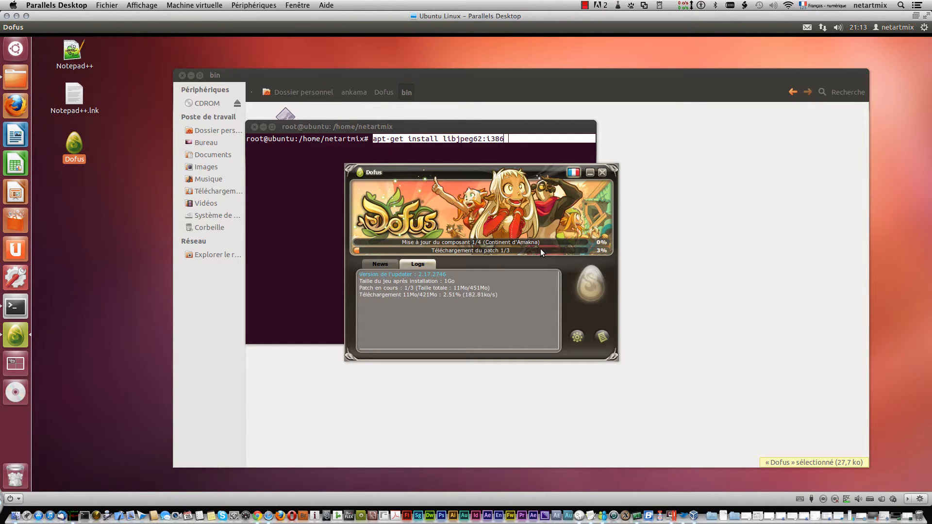
{"action": "left_click", "coordinate": [585, 6]}
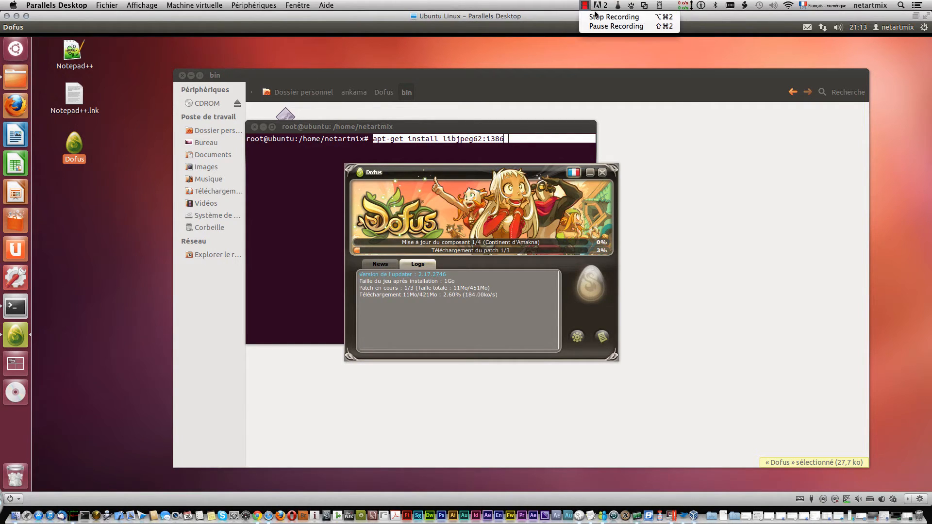